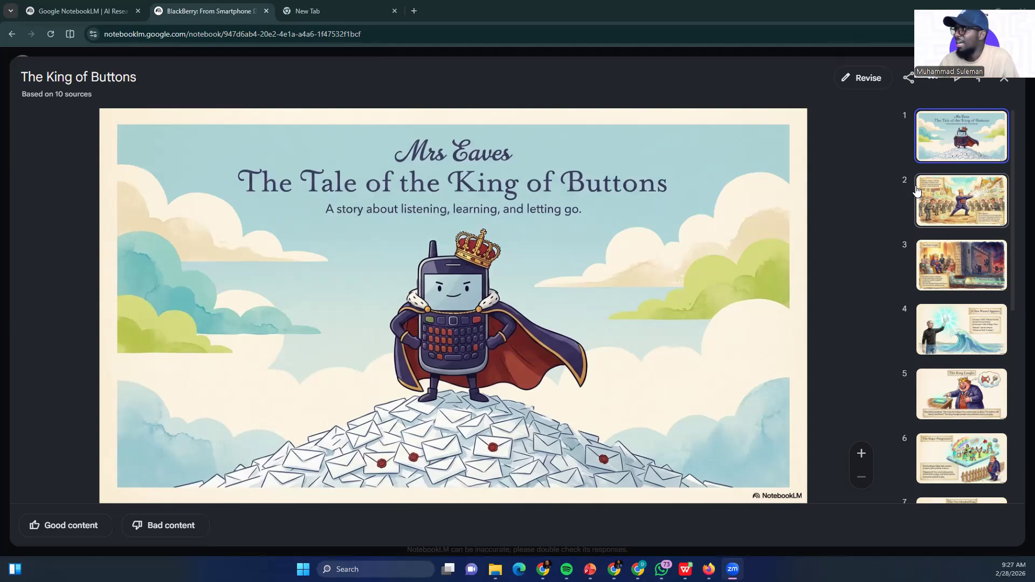
# Switch to the Budget Buddy Pro window and add a ₦10,000 Transport expense, checking the updated dashboard
pyautogui.moveTo(614, 569)
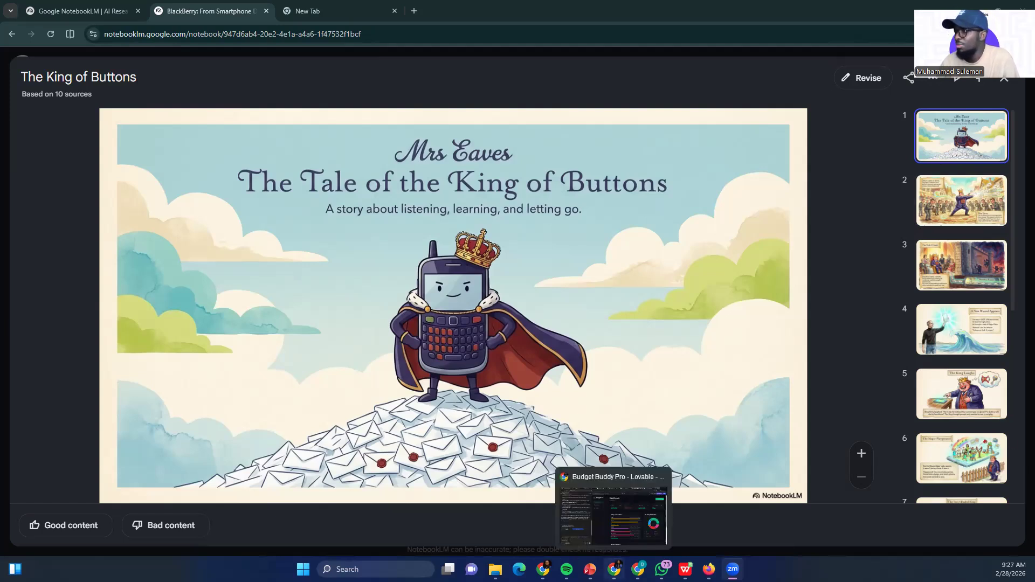
pyautogui.click(613, 512)
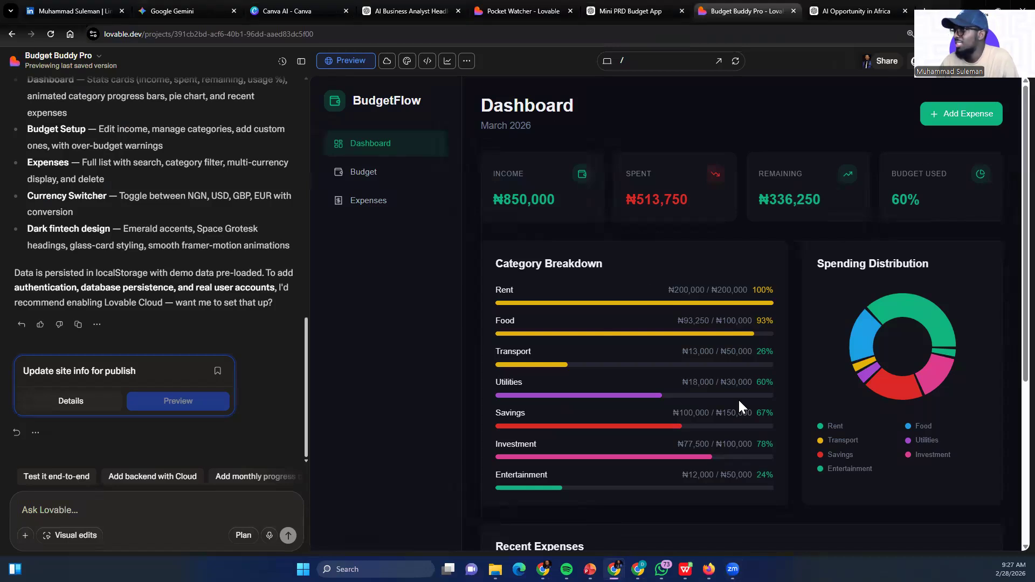
pyautogui.click(957, 123)
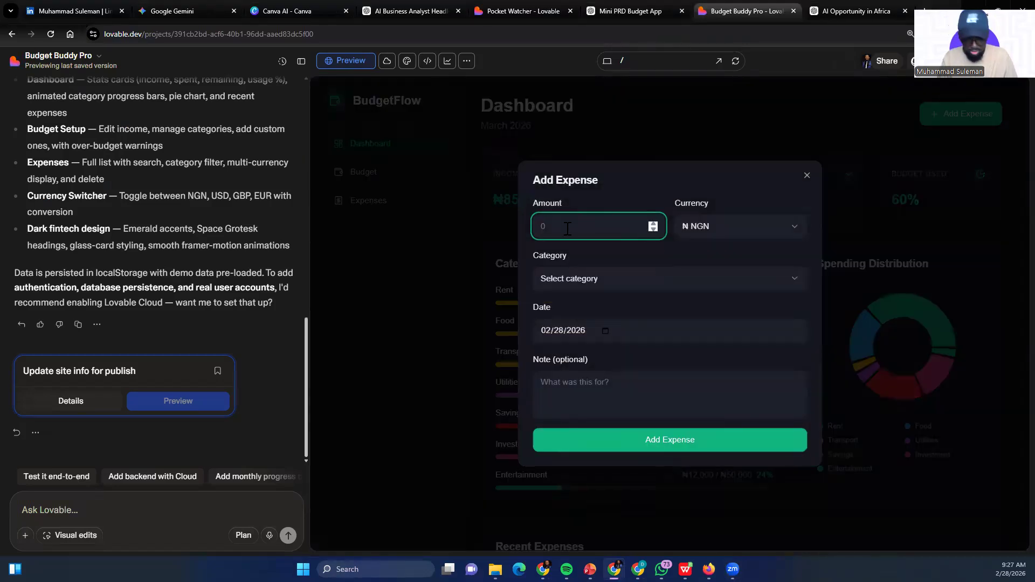
pyautogui.write('10000')
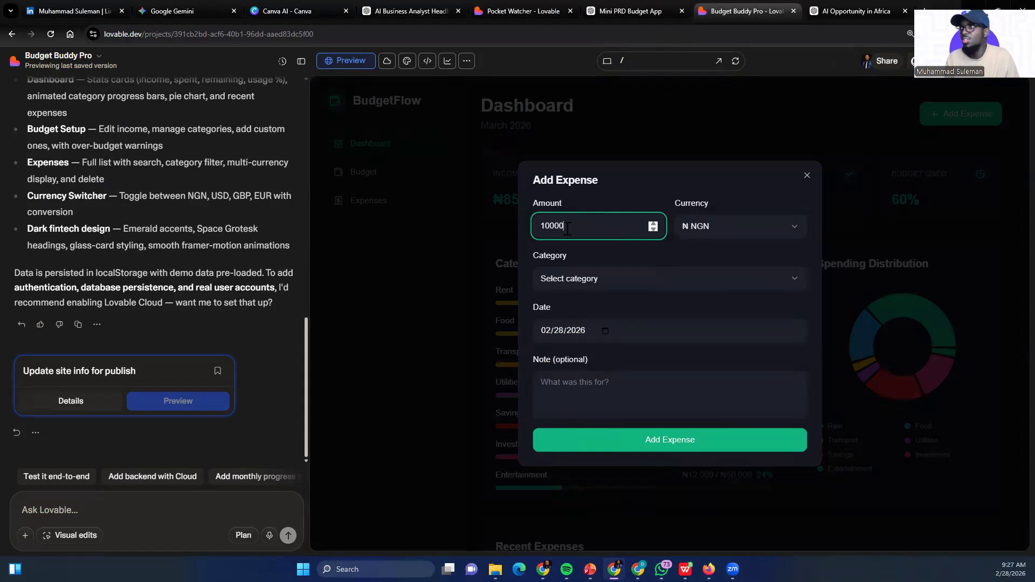
pyautogui.click(605, 289)
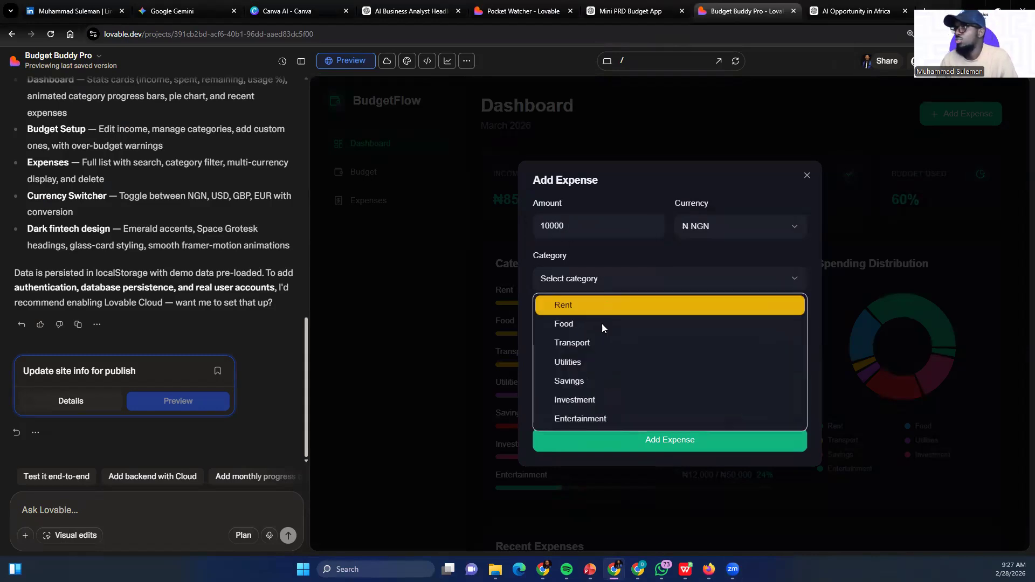
pyautogui.click(593, 342)
pyautogui.click(681, 446)
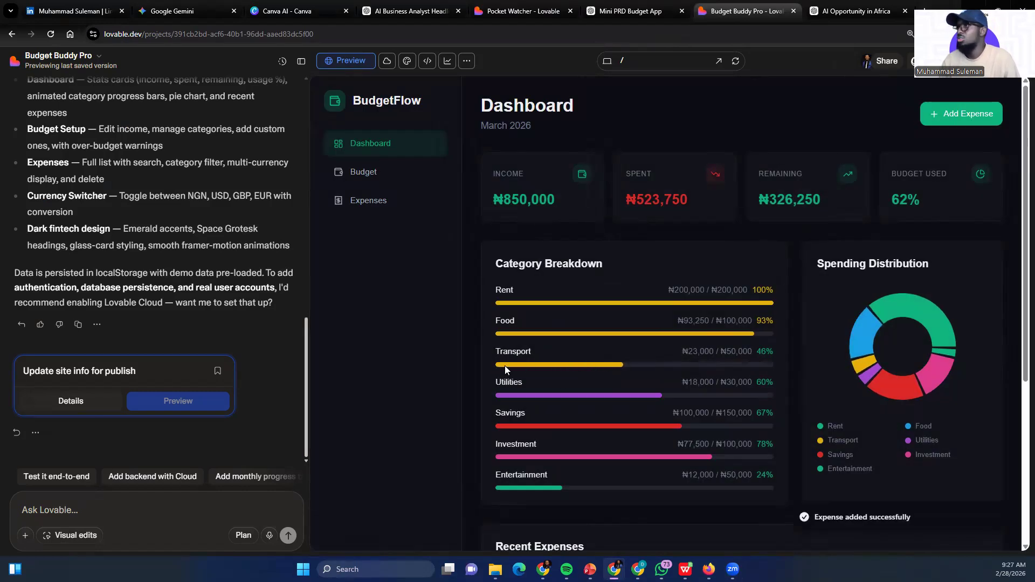
pyautogui.scroll(-2, 614, 377)
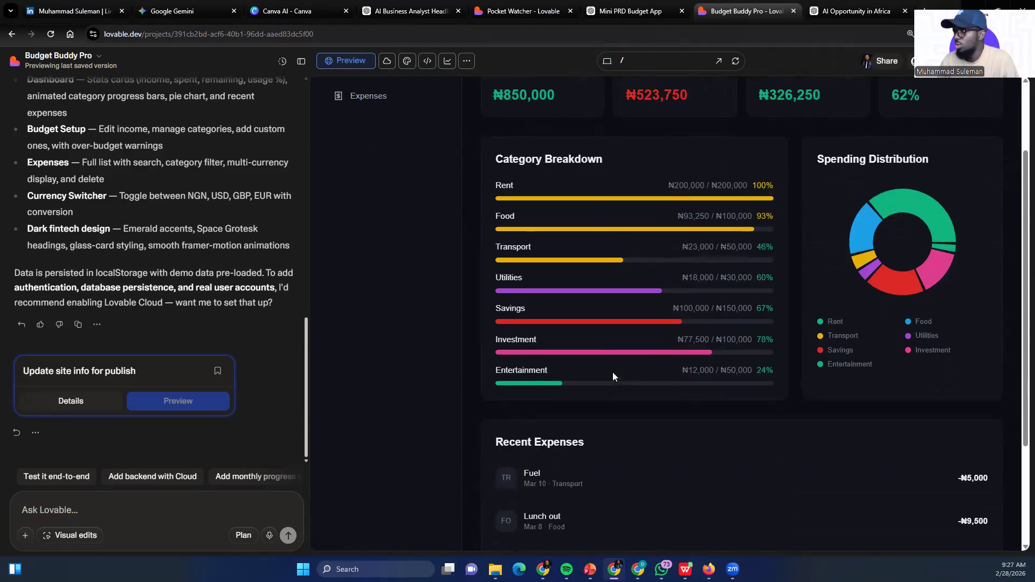
pyautogui.scroll(2, 612, 372)
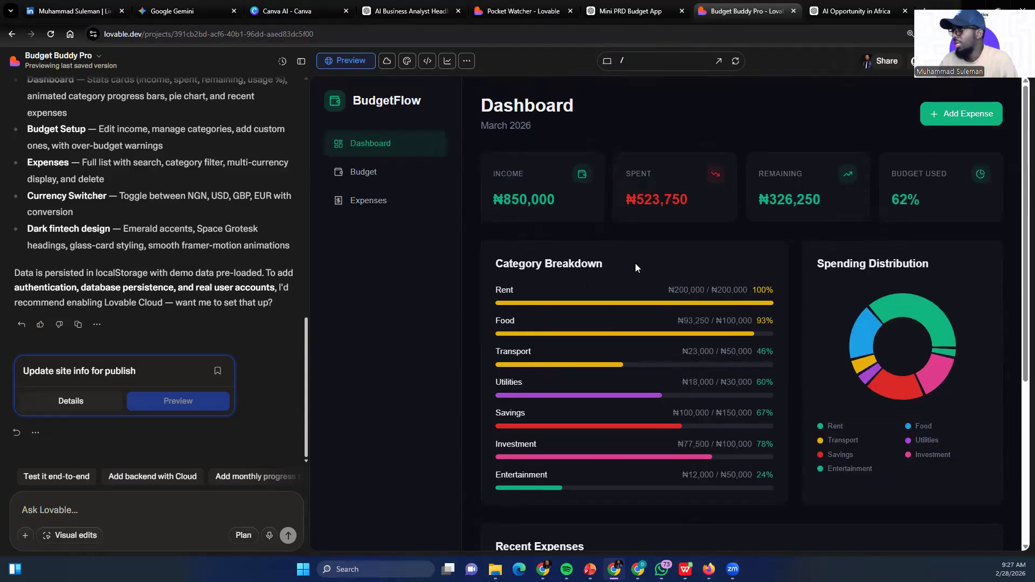
pyautogui.scroll(-1, 538, 327)
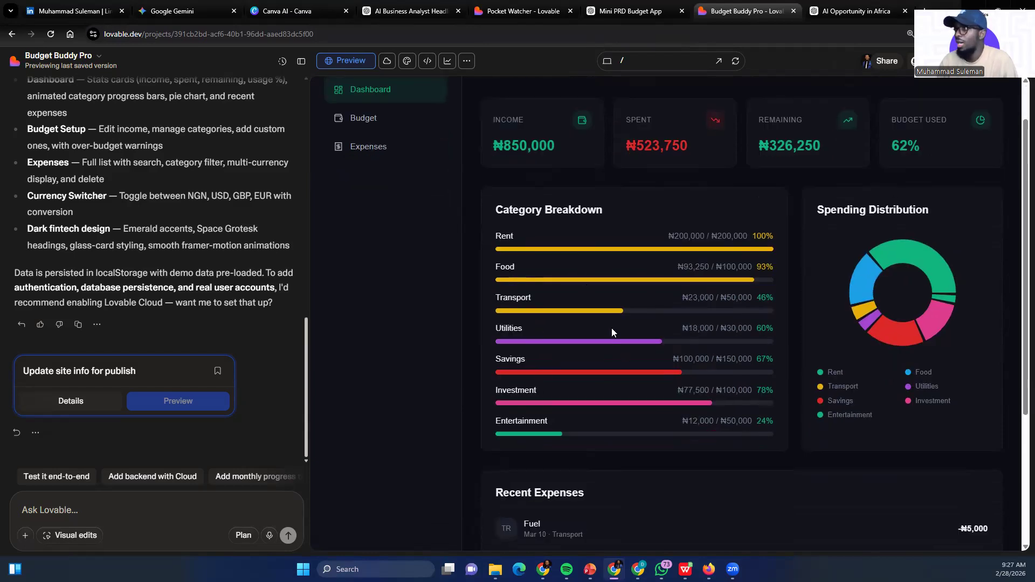
pyautogui.scroll(1, 658, 254)
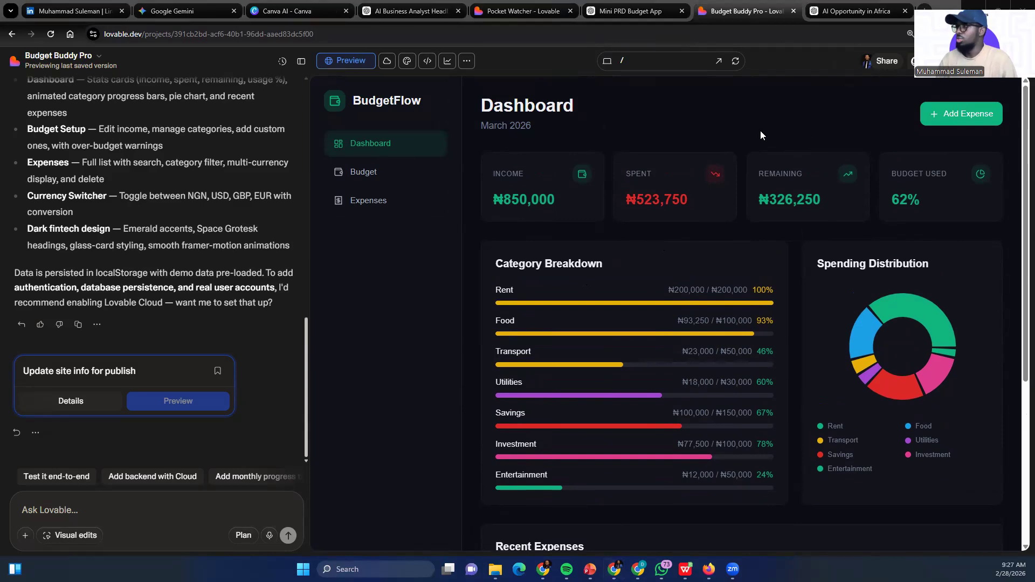
# Switch back to the browser window with the BlackBerry notebook and search Google for "Notebooklm" in its blank tab
pyautogui.moveTo(543, 569)
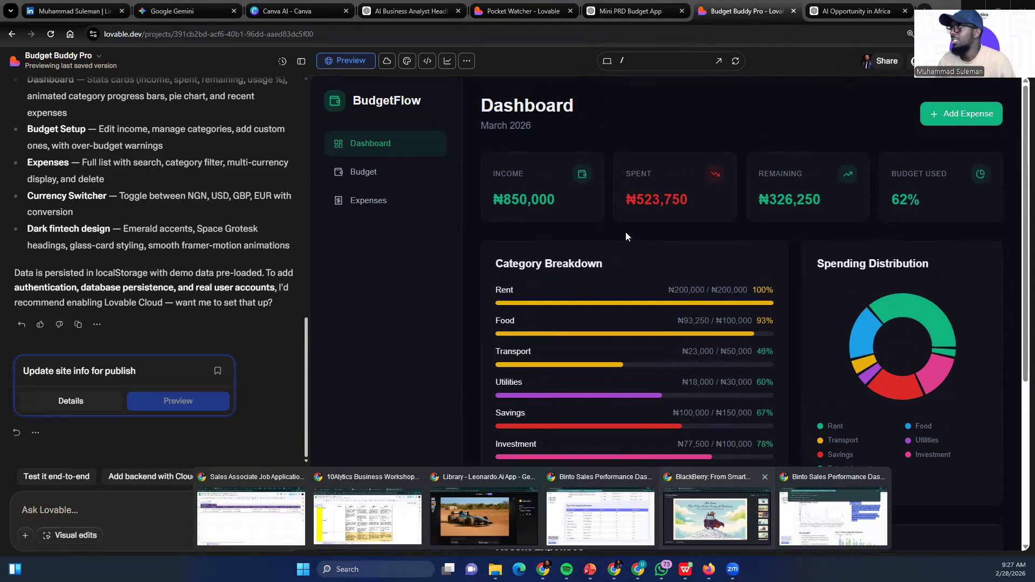
pyautogui.click(716, 518)
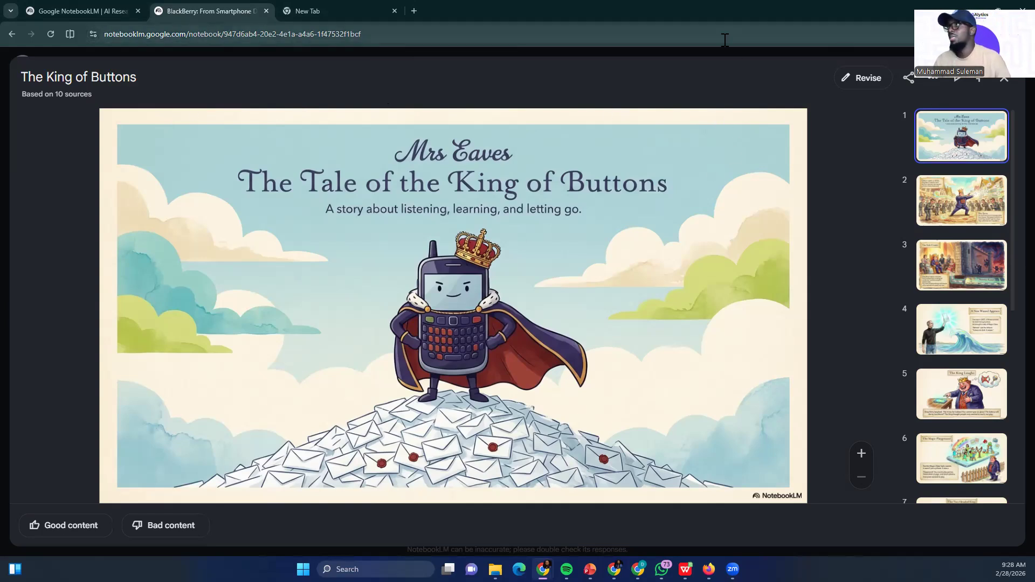
pyautogui.click(335, 12)
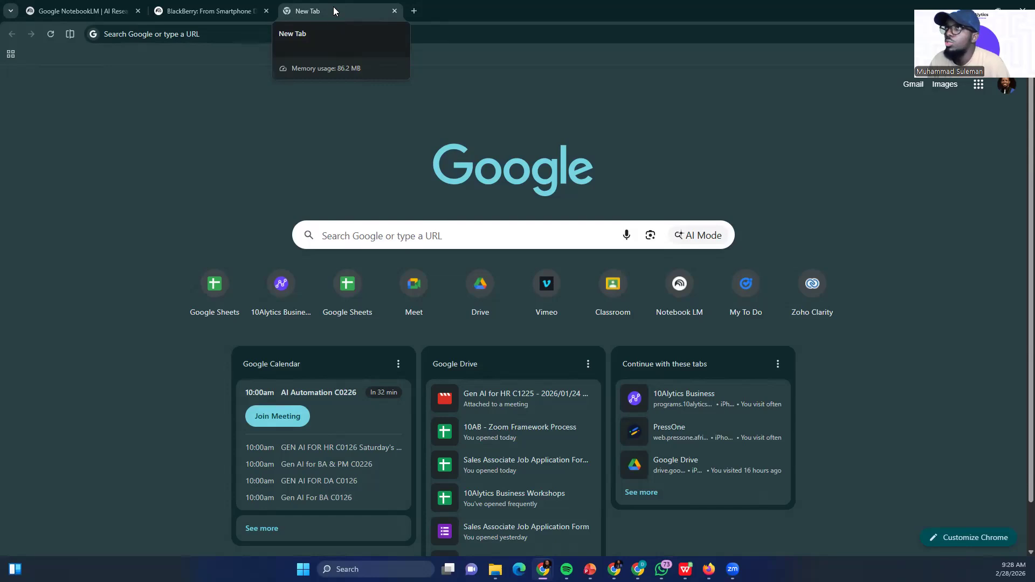
pyautogui.click(332, 34)
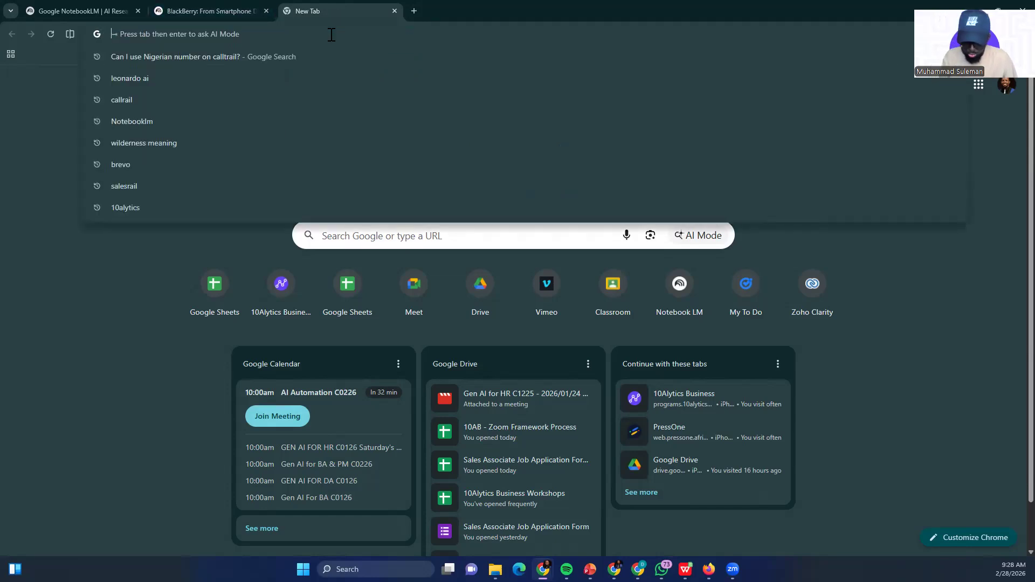
pyautogui.write('Noteboo')
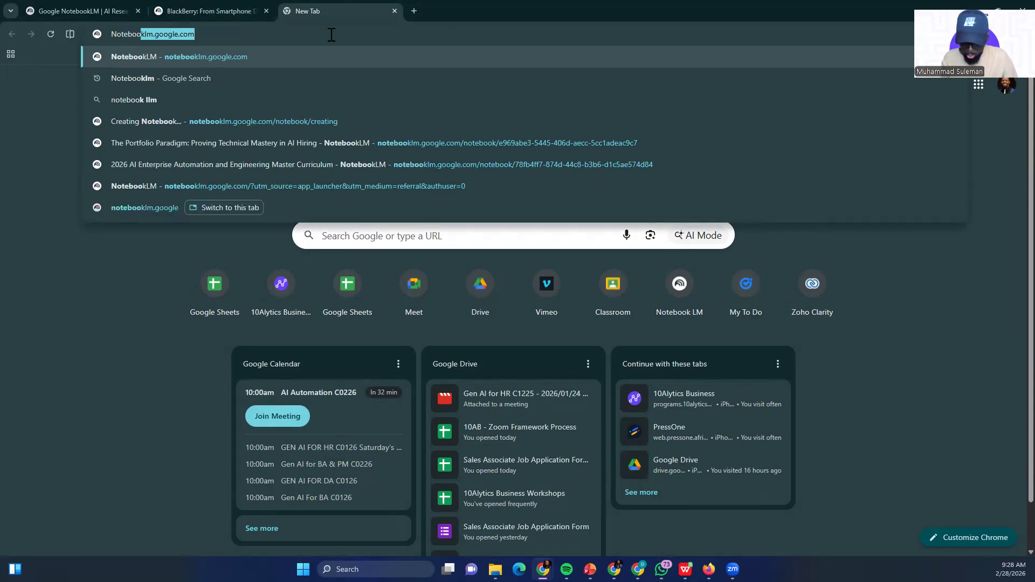
pyautogui.write('klm')
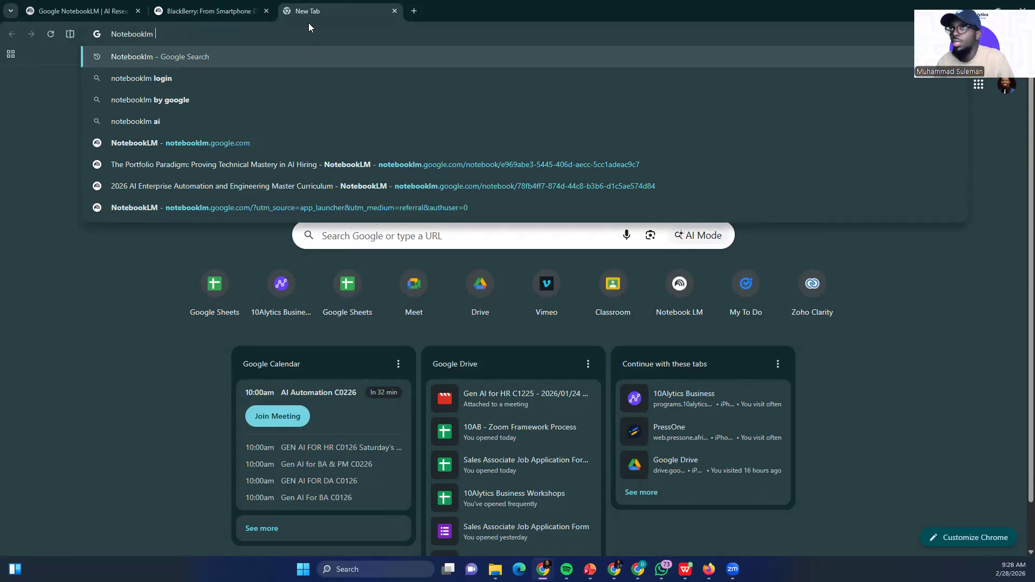
pyautogui.click(155, 60)
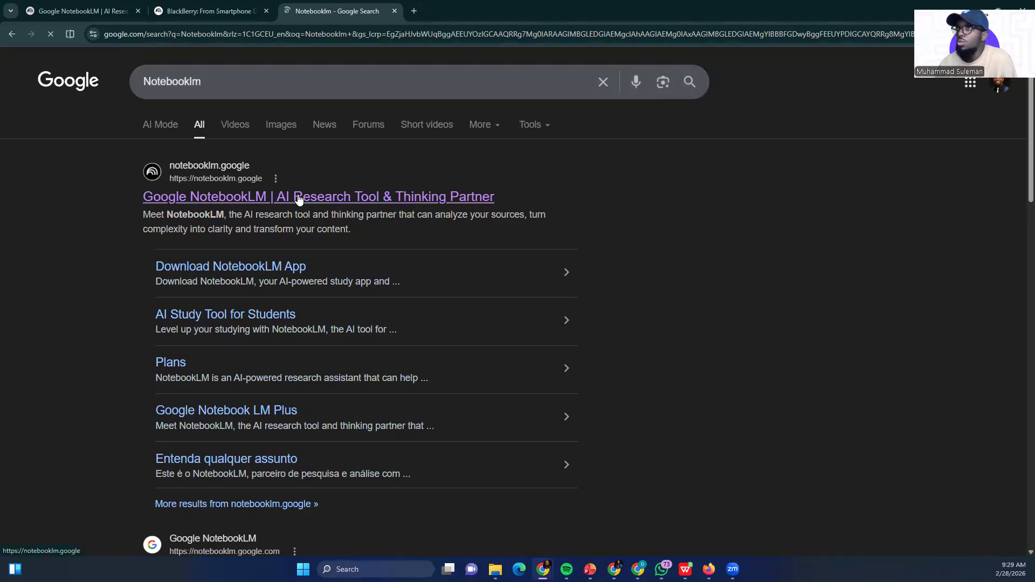
# Open the Google NotebookLM site, launch NotebookLM and look through the recent notebooks
pyautogui.click(316, 199)
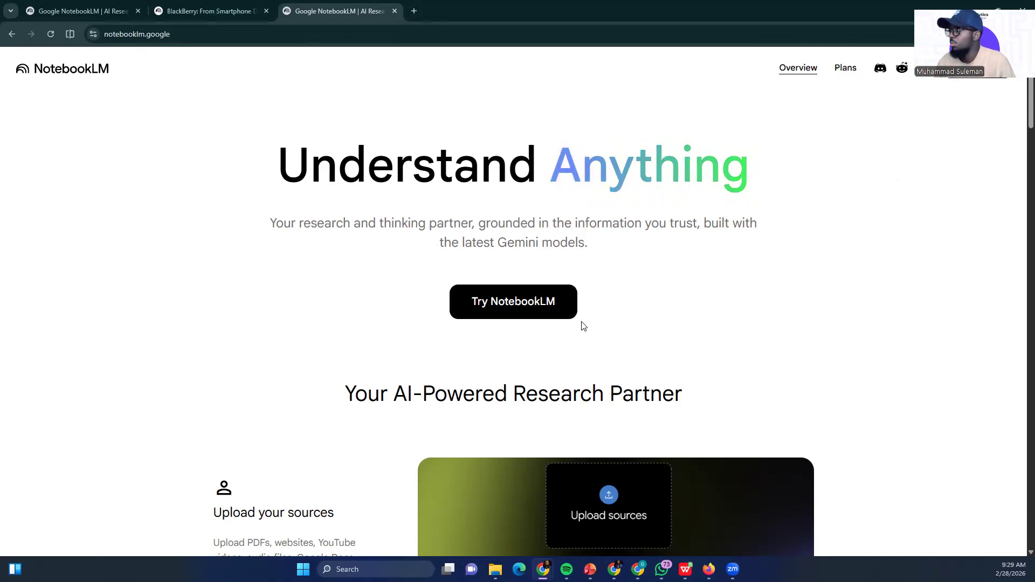
pyautogui.click(496, 303)
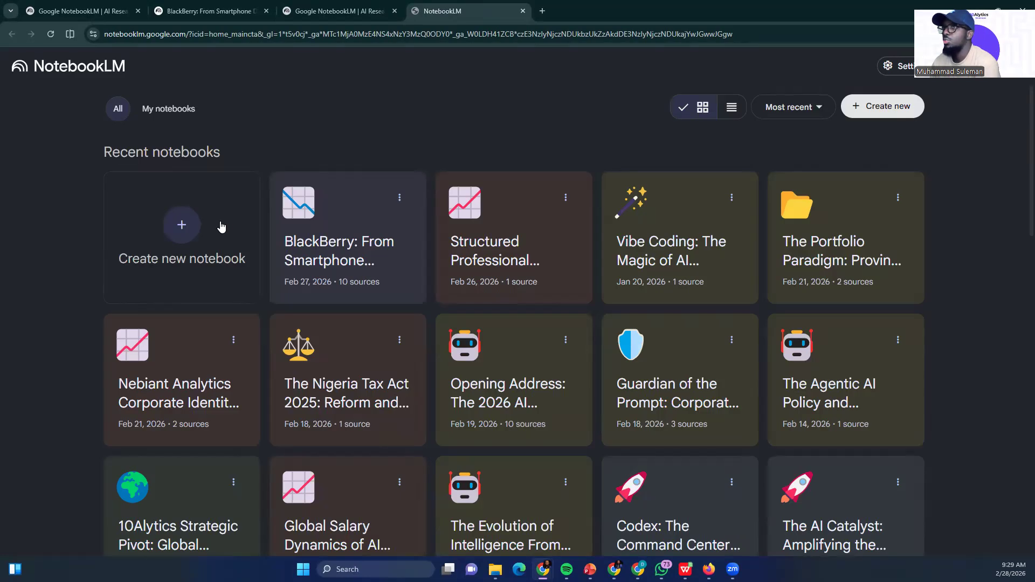
pyautogui.scroll(-12, 398, 322)
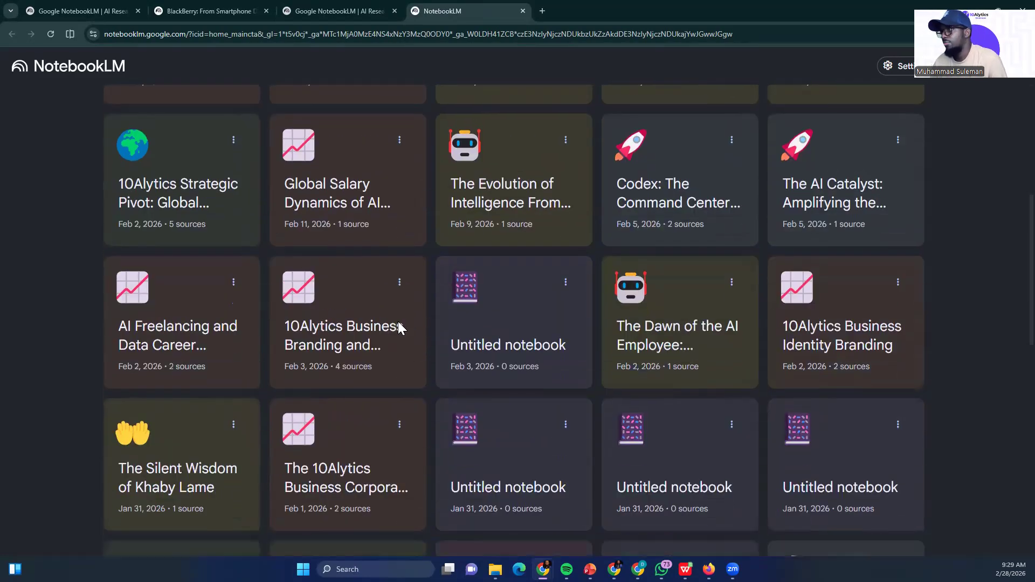
pyautogui.scroll(12, 401, 323)
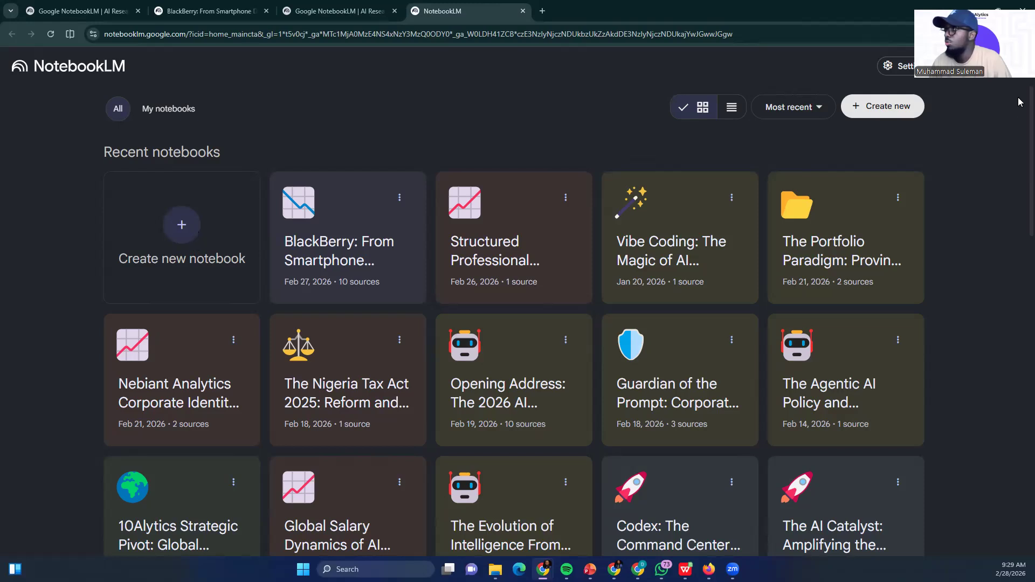
# Create a new notebook and import the web sources found by Fast Research for "How blackberry got kicked out of the phone market"
pyautogui.click(880, 106)
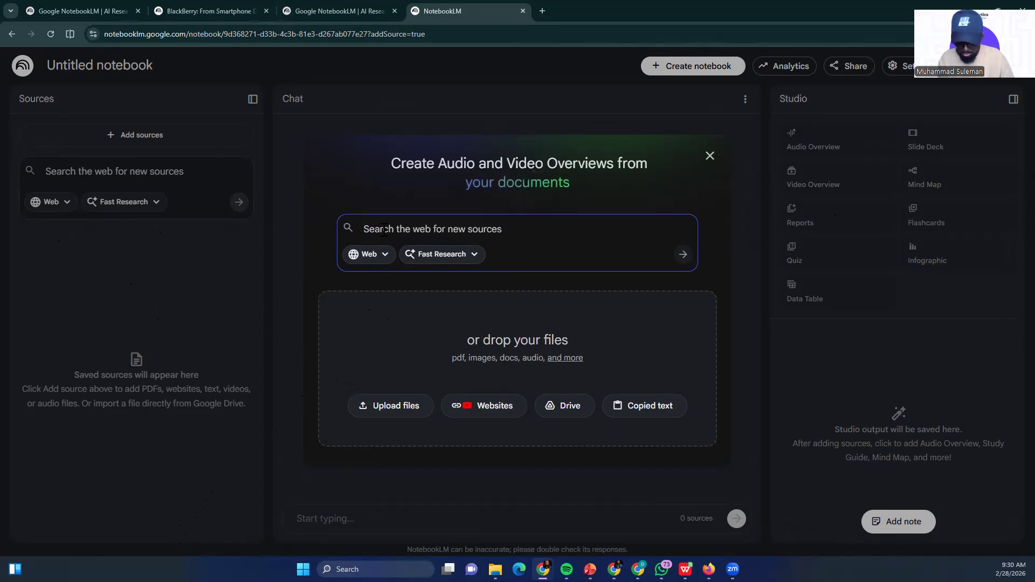
pyautogui.write('How black')
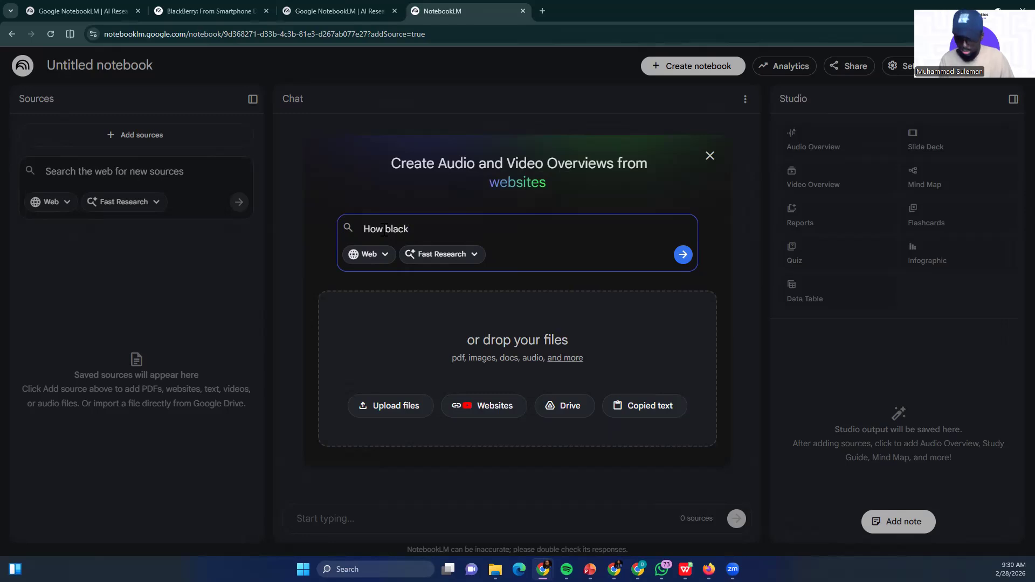
pyautogui.write('bet')
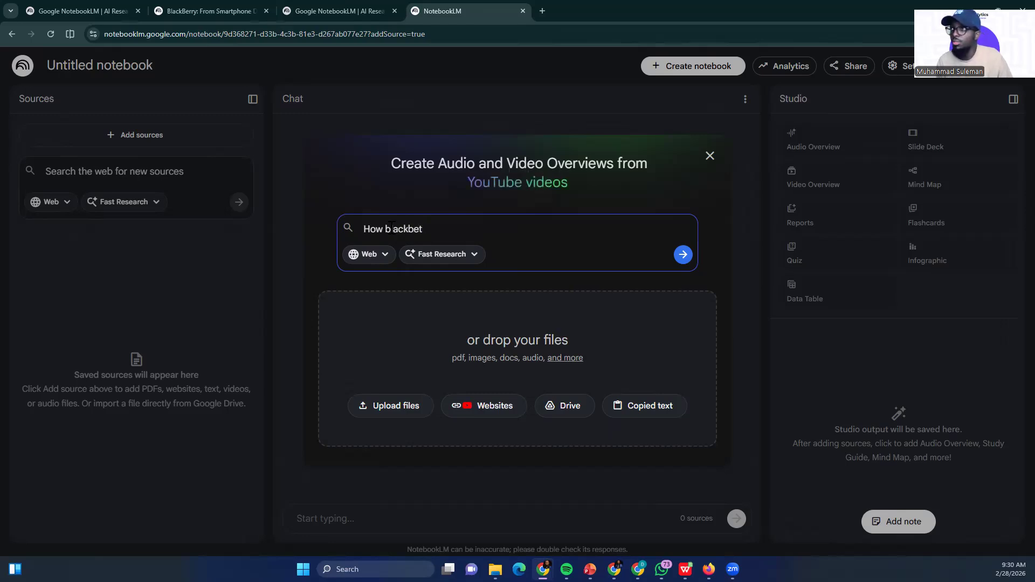
pyautogui.press('BackSpace')
pyautogui.write('rry got kicked out')
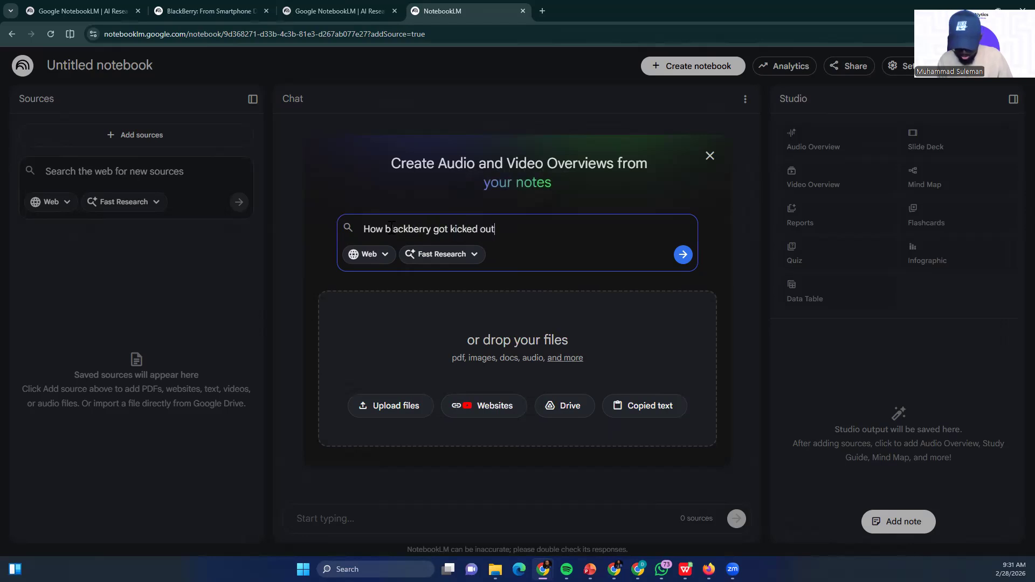
pyautogui.write(' of the phone market')
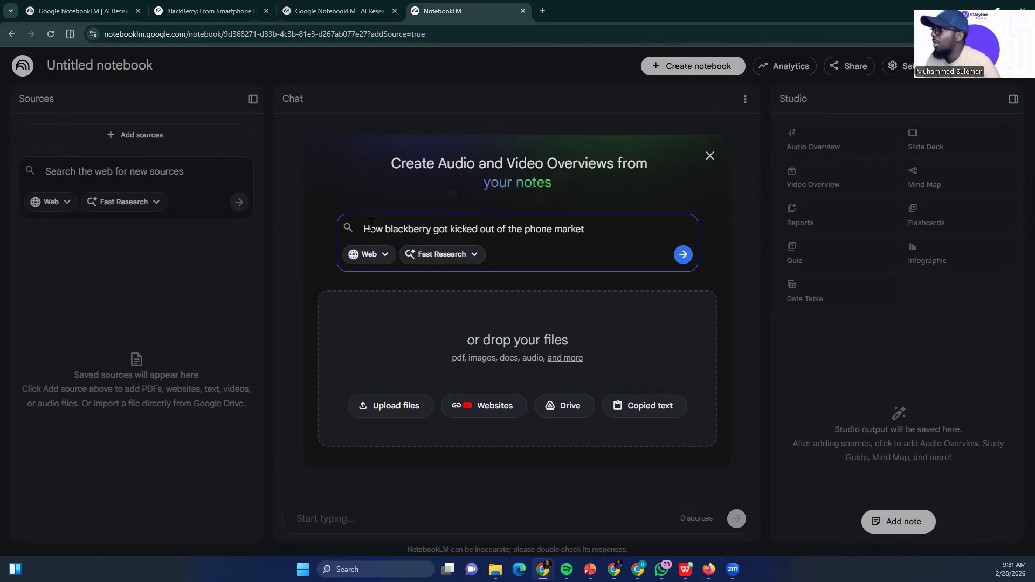
pyautogui.click(683, 255)
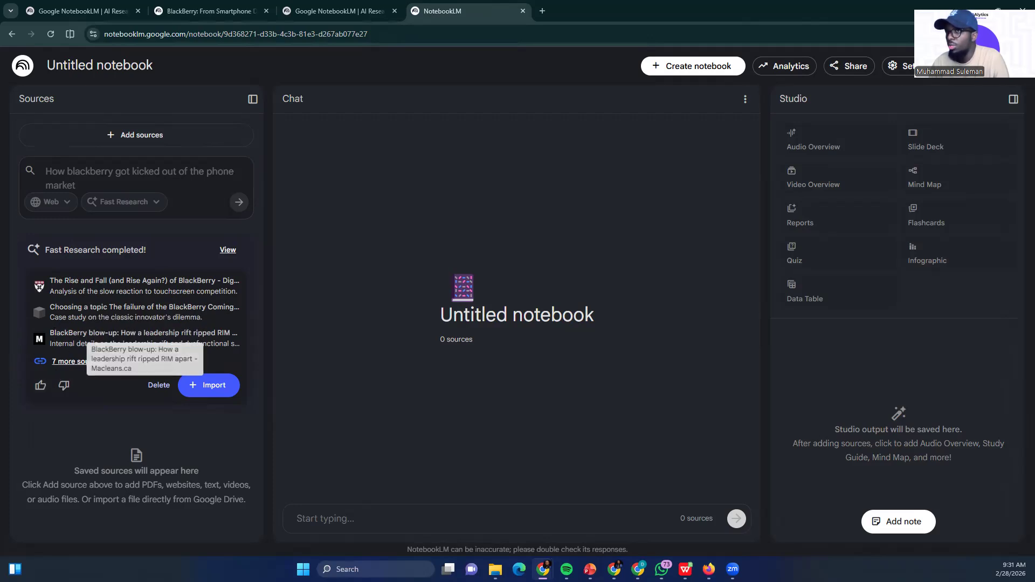
pyautogui.click(207, 387)
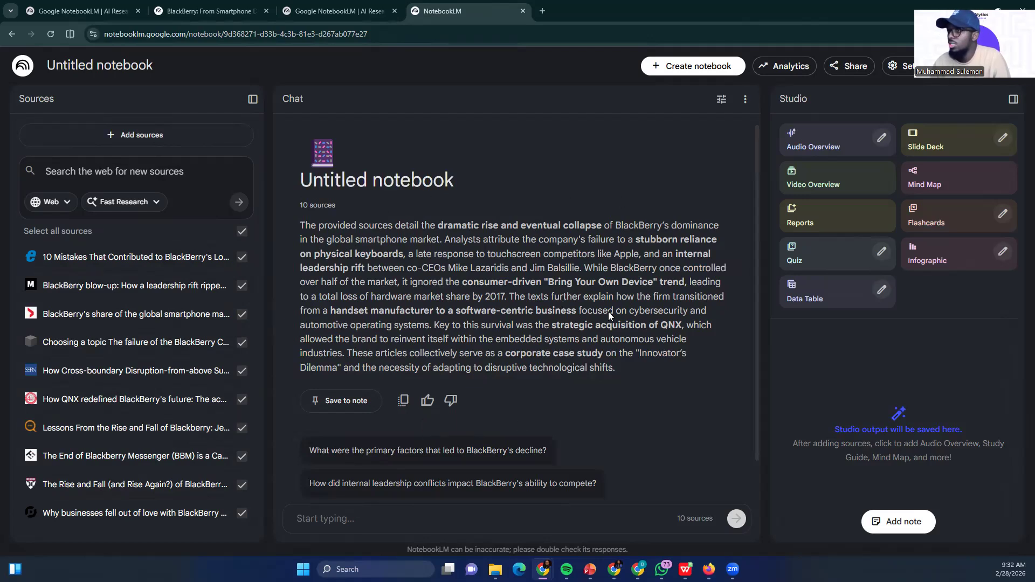
pyautogui.click(362, 518)
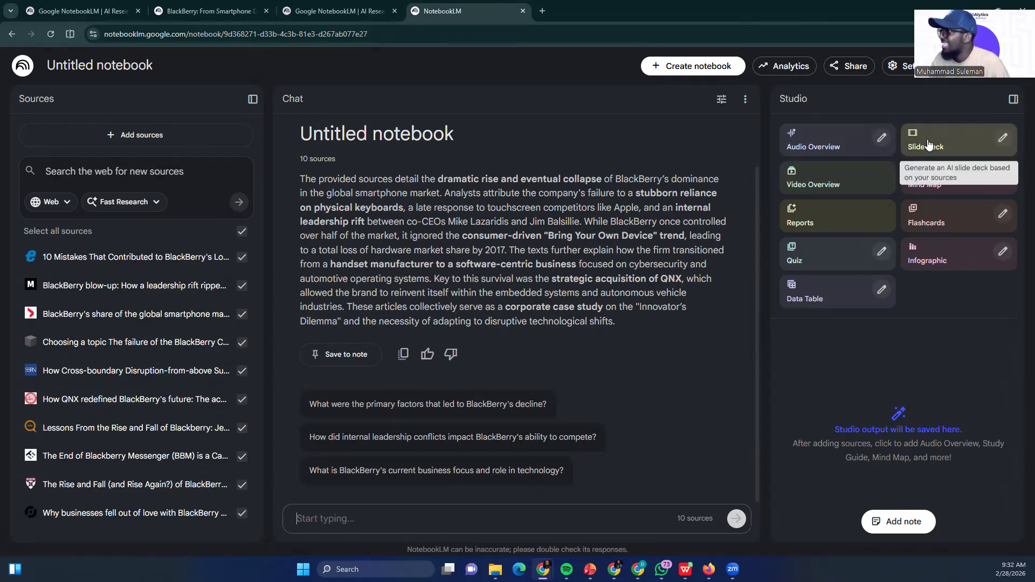
# Open the slide deck customization and describe the deck as "Create a captivating visual story about how blackberry got kicked out of the phone market"
pyautogui.click(1002, 139)
pyautogui.click(350, 400)
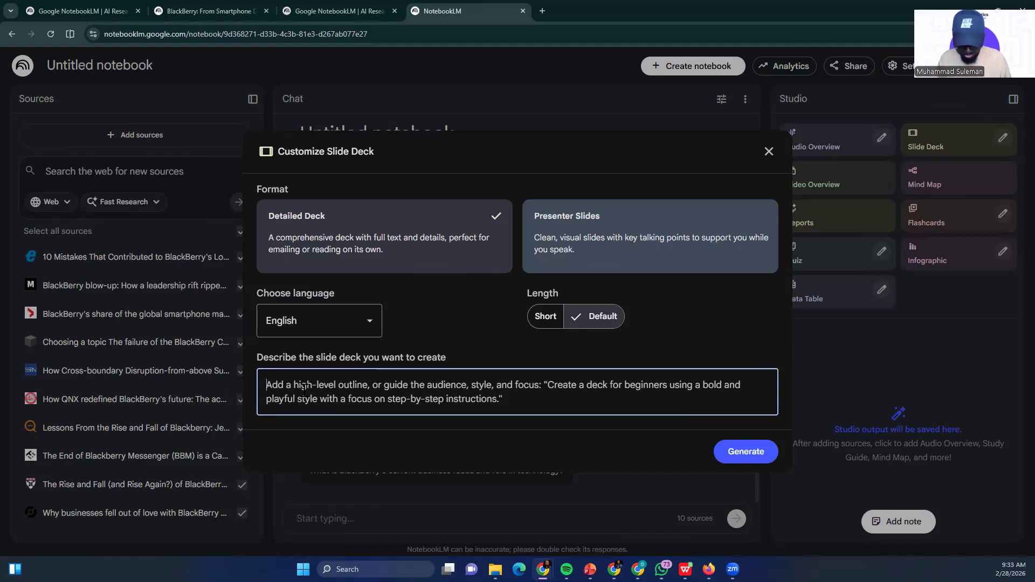
pyautogui.write('Create a')
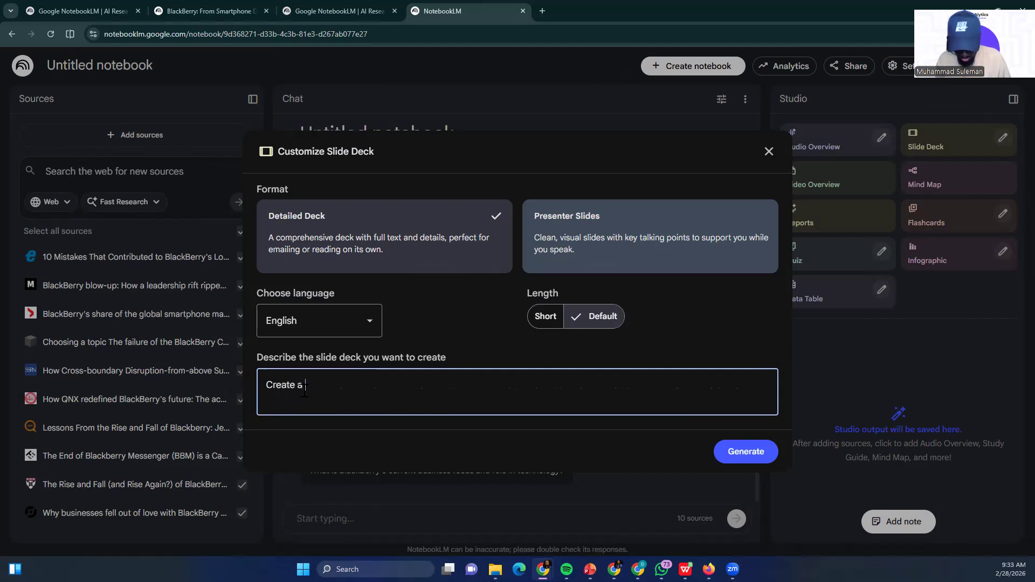
pyautogui.write(' slide deck')
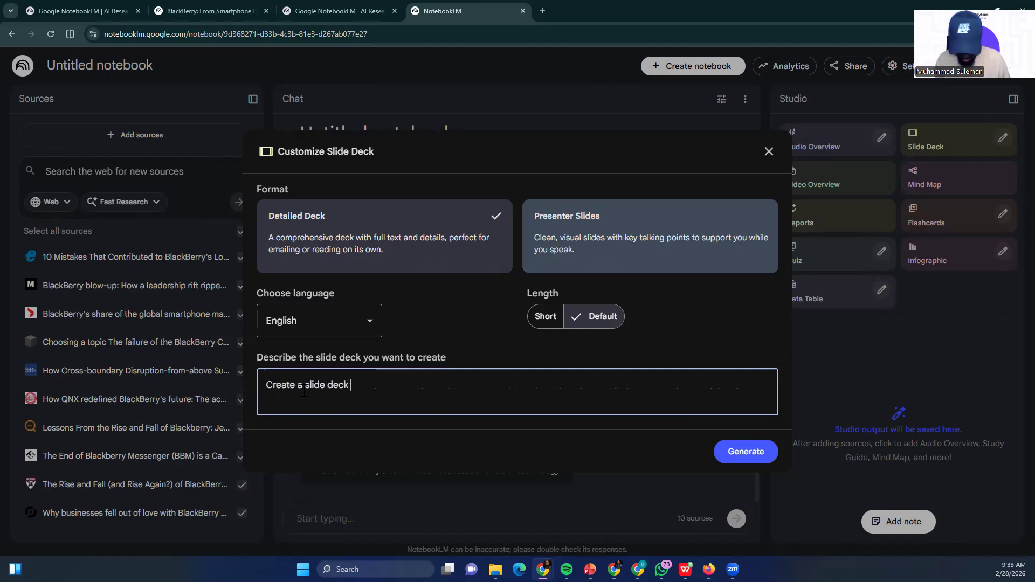
pyautogui.press('BackSpace')
pyautogui.press('BackSpace')
pyautogui.press('BackSpace')
pyautogui.press('BackSpace')
pyautogui.press('BackSpace')
pyautogui.press('BackSpace')
pyautogui.press('BackSpace')
pyautogui.press('BackSpace')
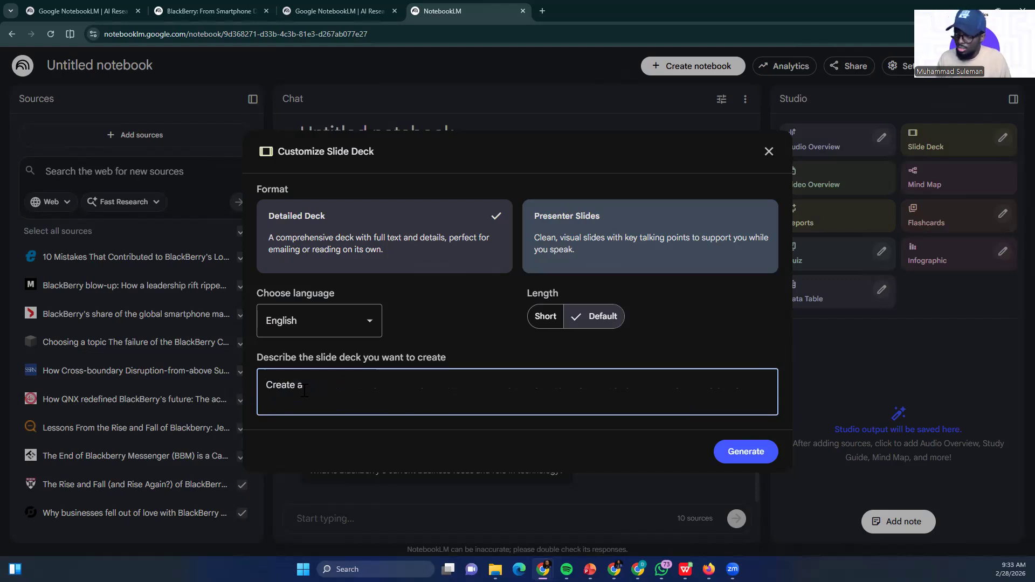
pyautogui.write('cap')
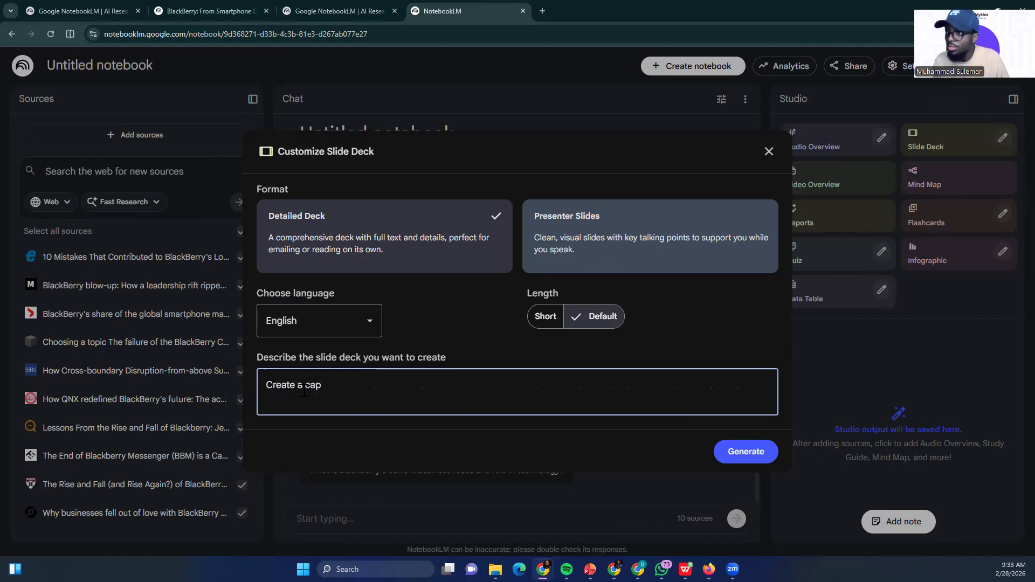
pyautogui.write('tiva')
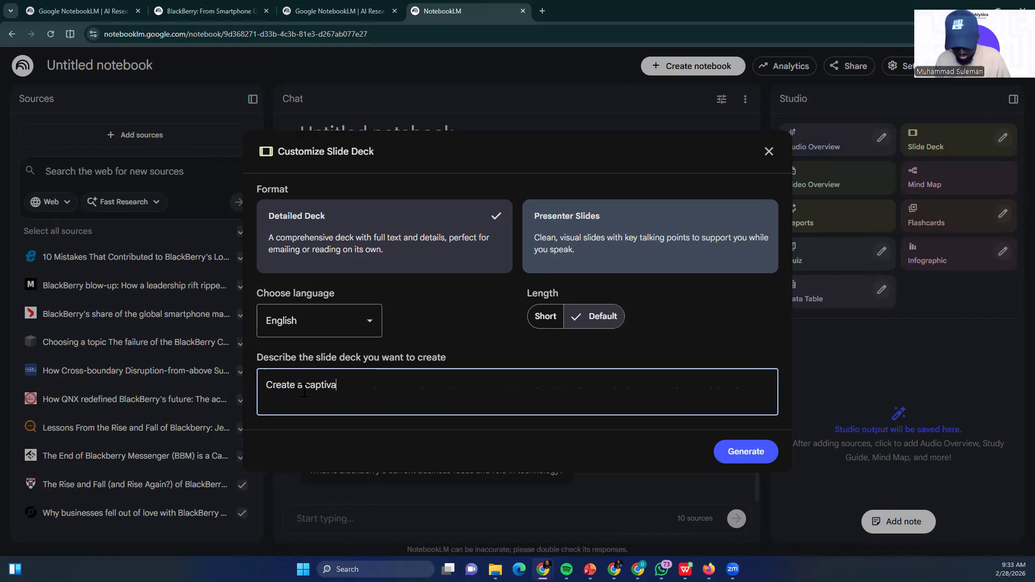
pyautogui.write('ting visua')
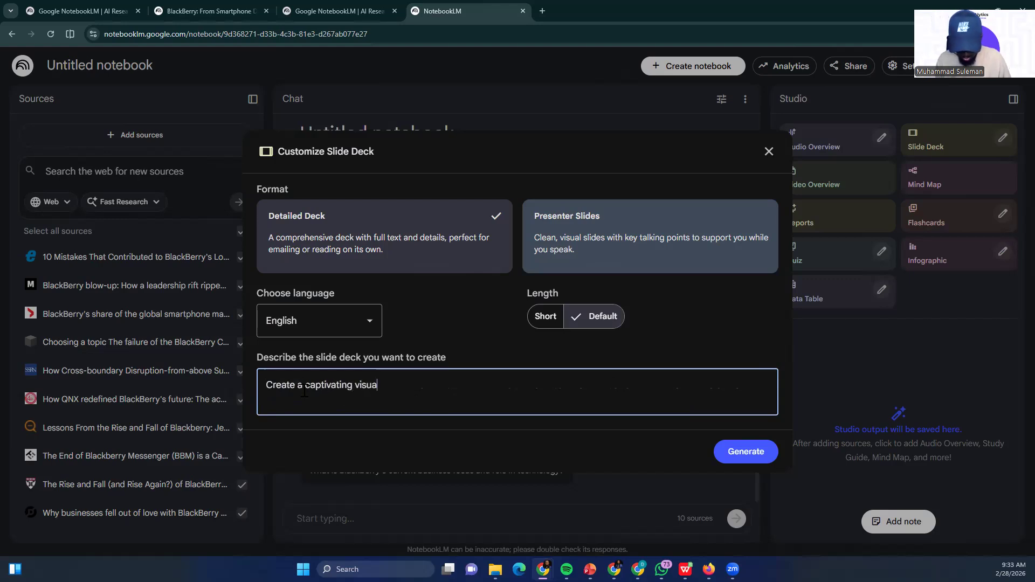
pyautogui.write('l story a')
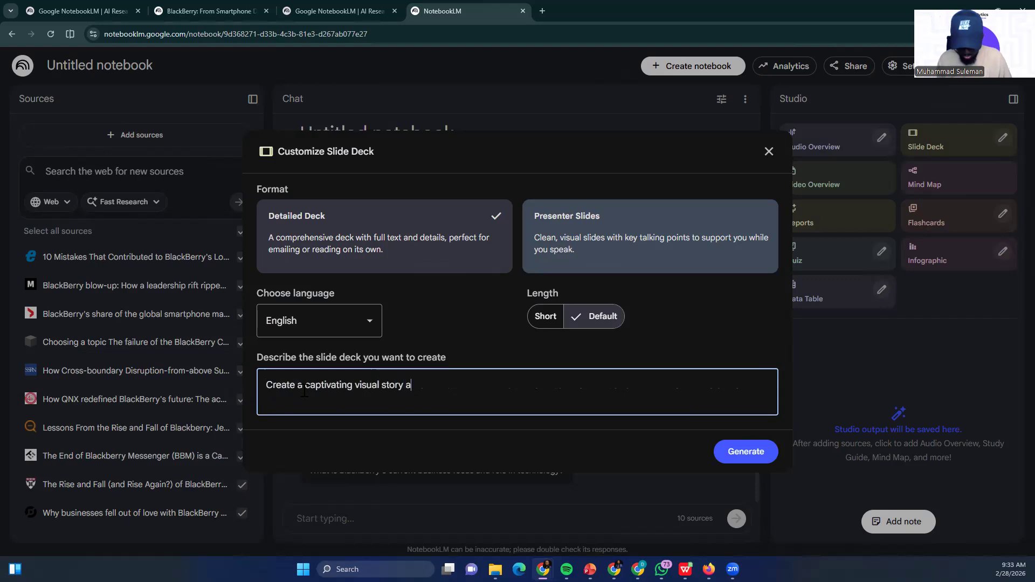
pyautogui.write('bout ho')
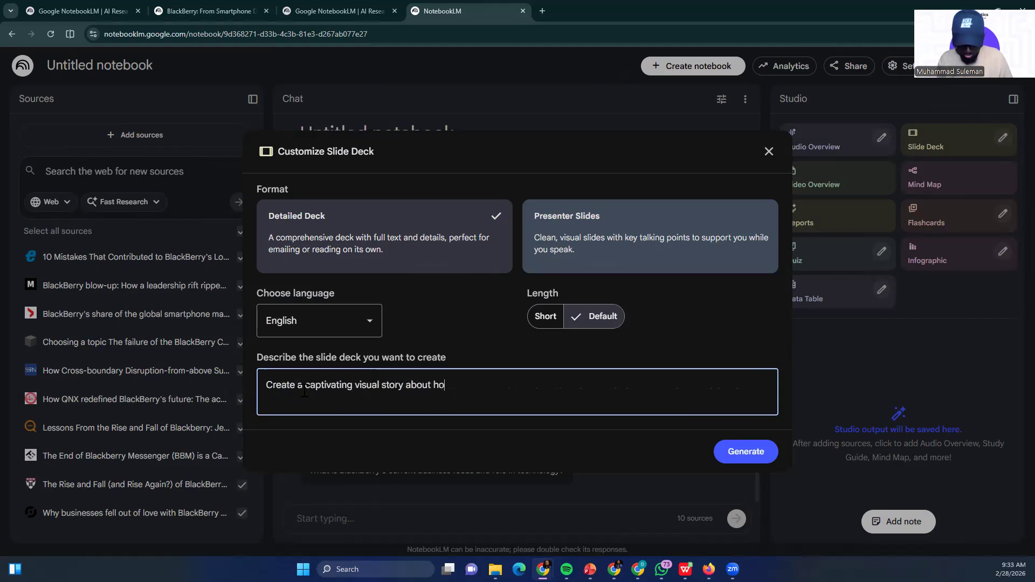
pyautogui.write('w blackberry')
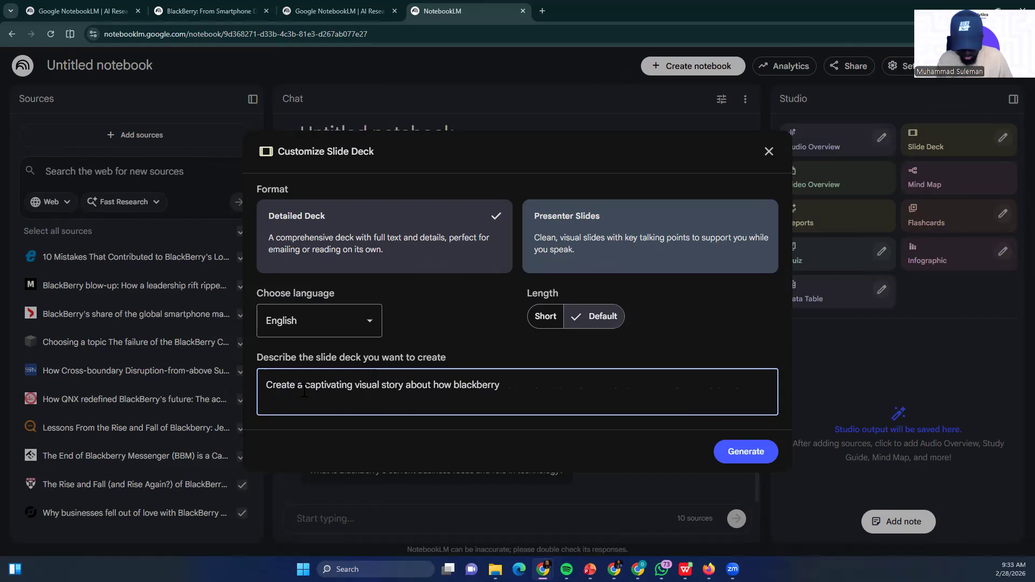
pyautogui.write(' got kic')
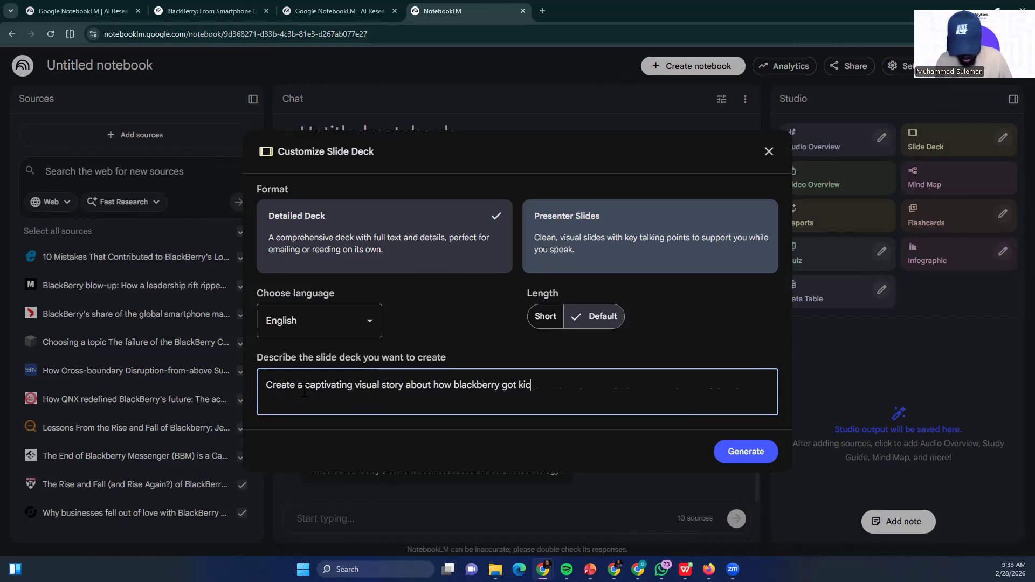
pyautogui.write('ked out of th')
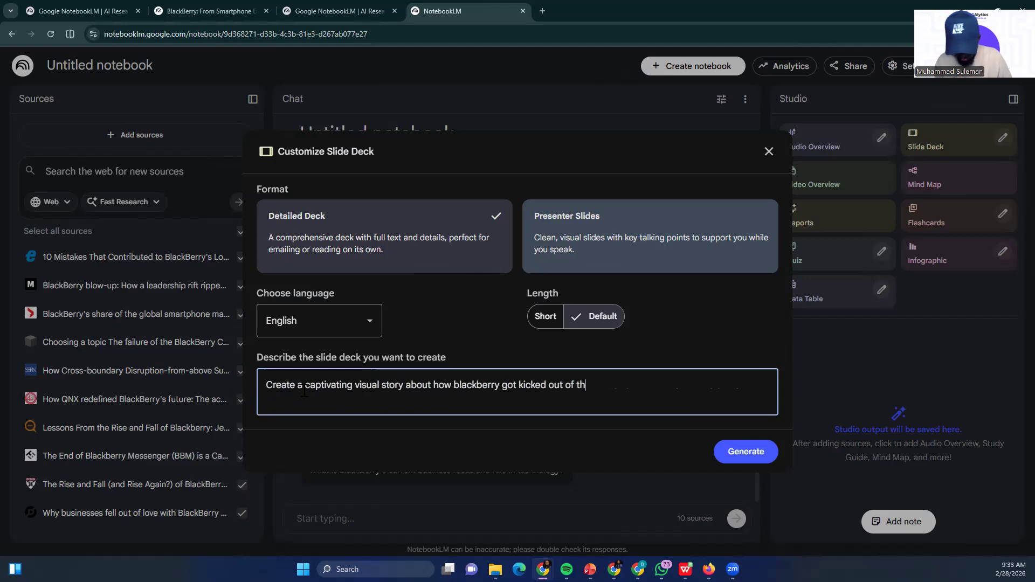
pyautogui.write('e p')
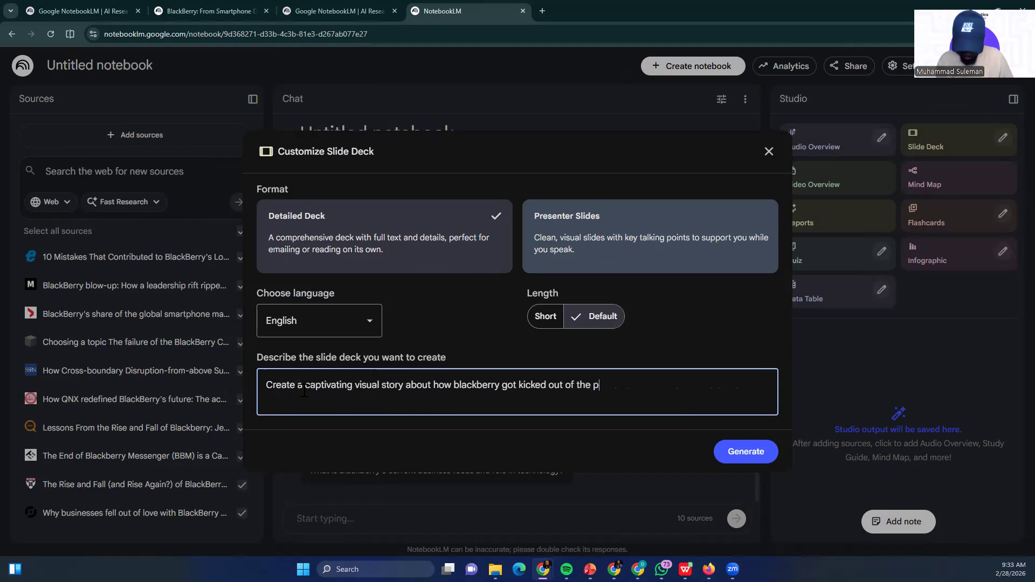
pyautogui.write('hone market')
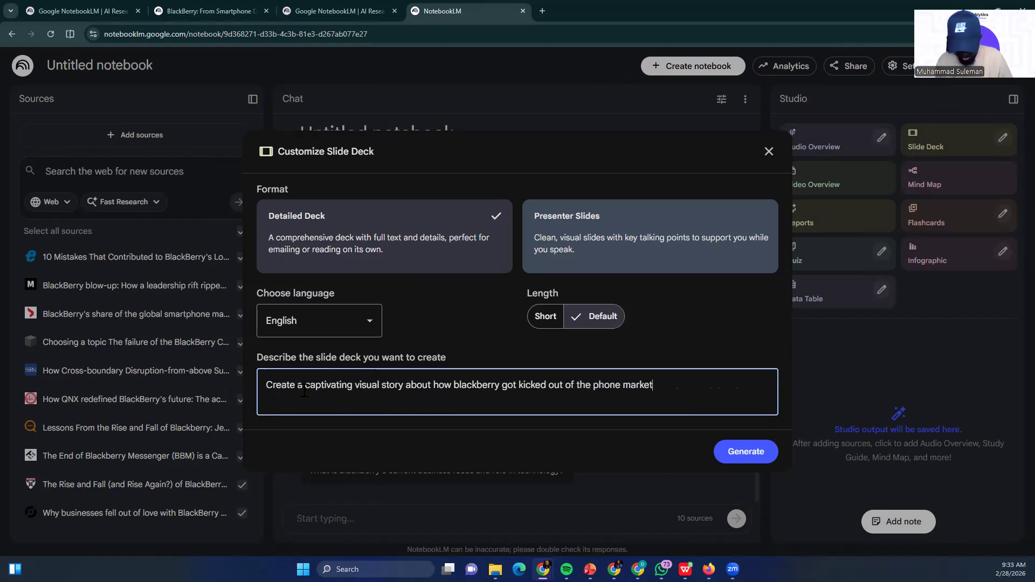
pyautogui.write('. Make')
# Extend the story description with the target audience, "to a 5 year old", and begin a second sentence with "Make"
pyautogui.press('BackSpace')
pyautogui.press('BackSpace')
pyautogui.press('BackSpace')
pyautogui.press('BackSpace')
pyautogui.write('to a 5 year old. Make ')
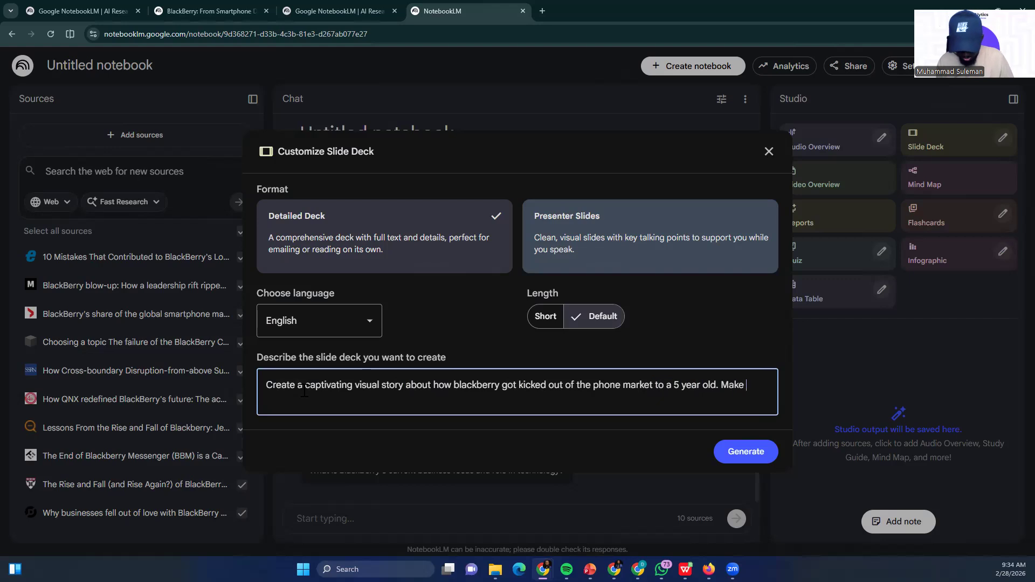
pyautogui.write('it visually appealing to a')
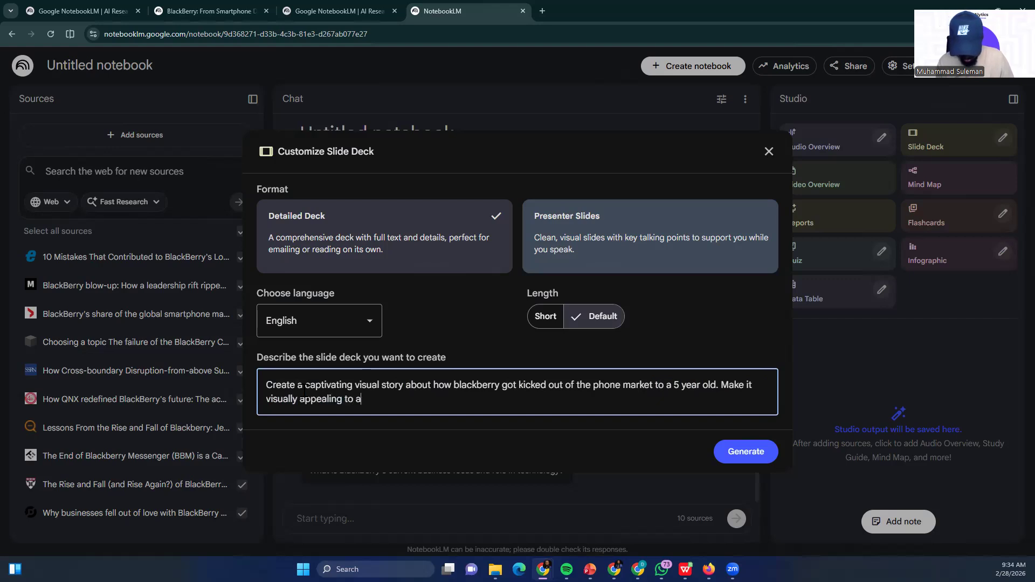
pyautogui.write(' 5 year')
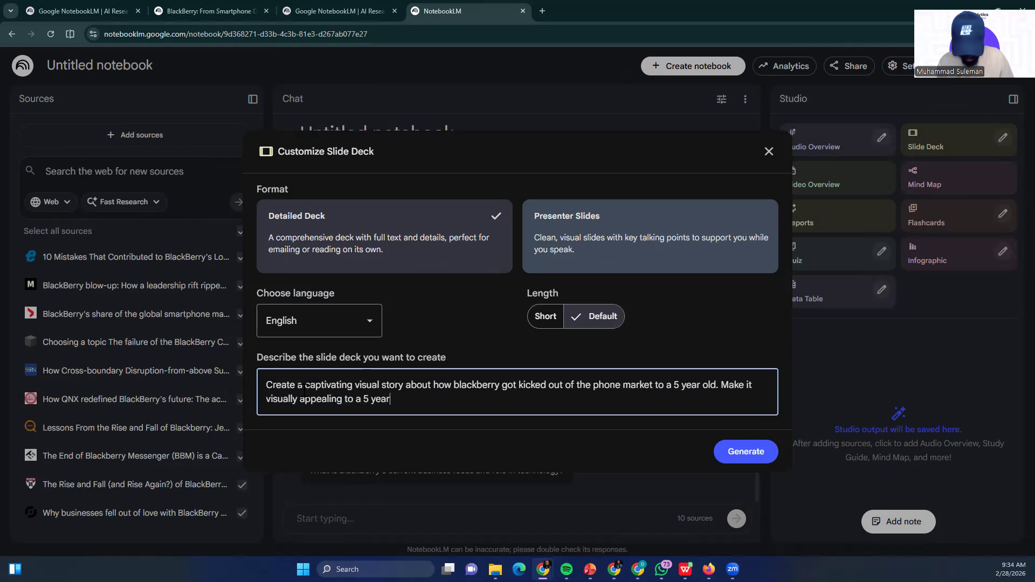
pyautogui.write(' old')
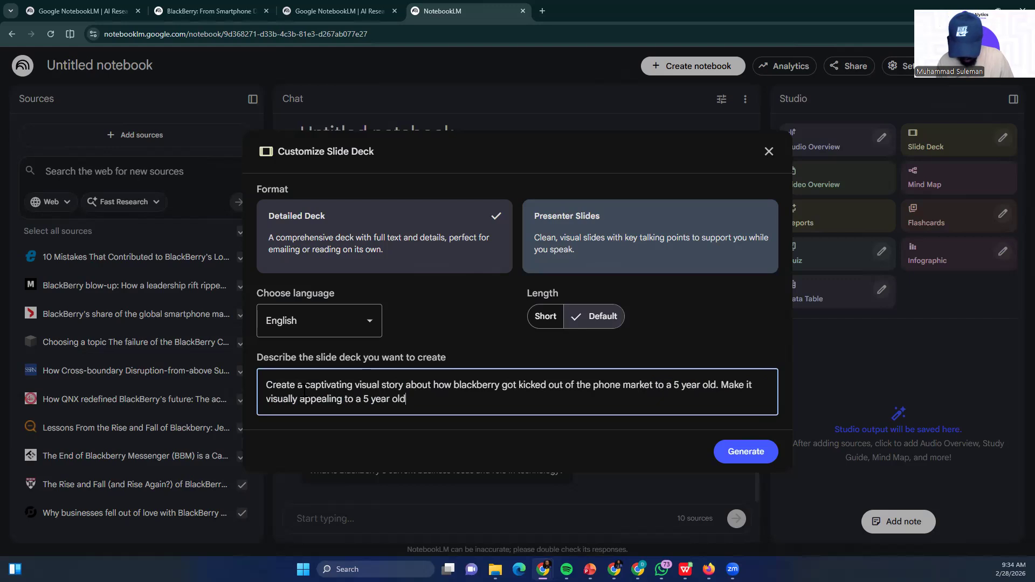
pyautogui.write(' such that ')
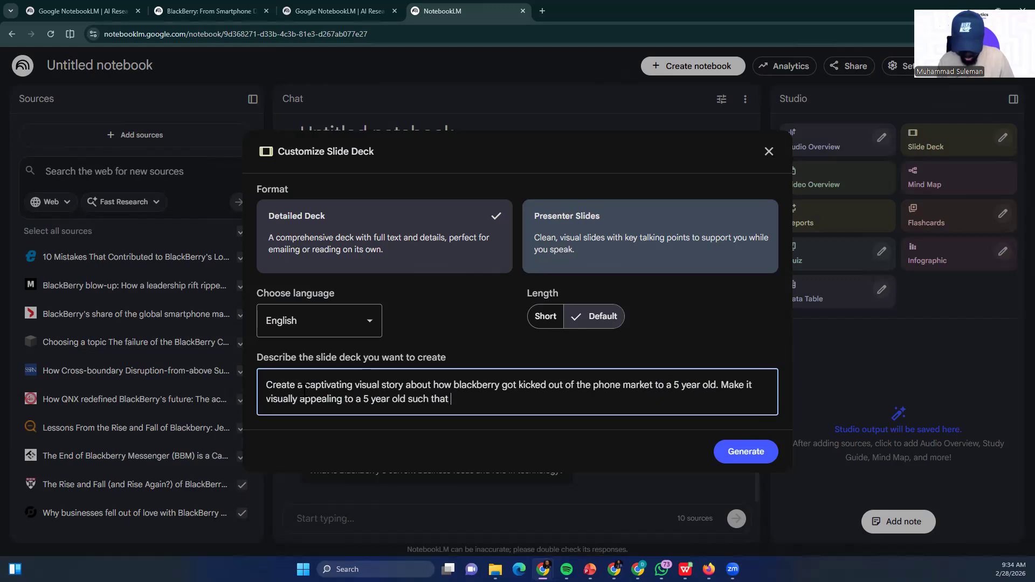
pyautogui.write('they are gl')
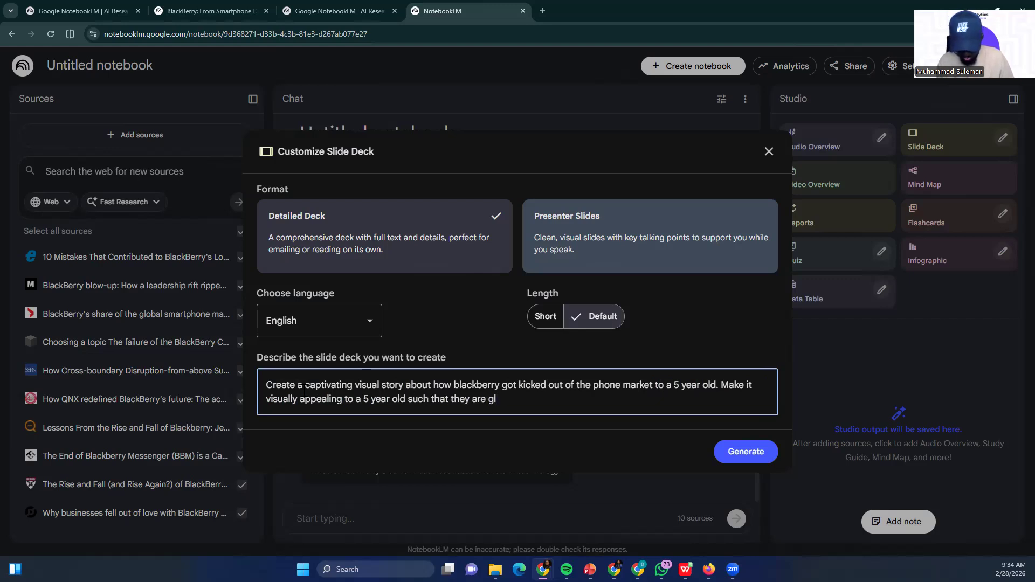
pyautogui.write('ued to the s')
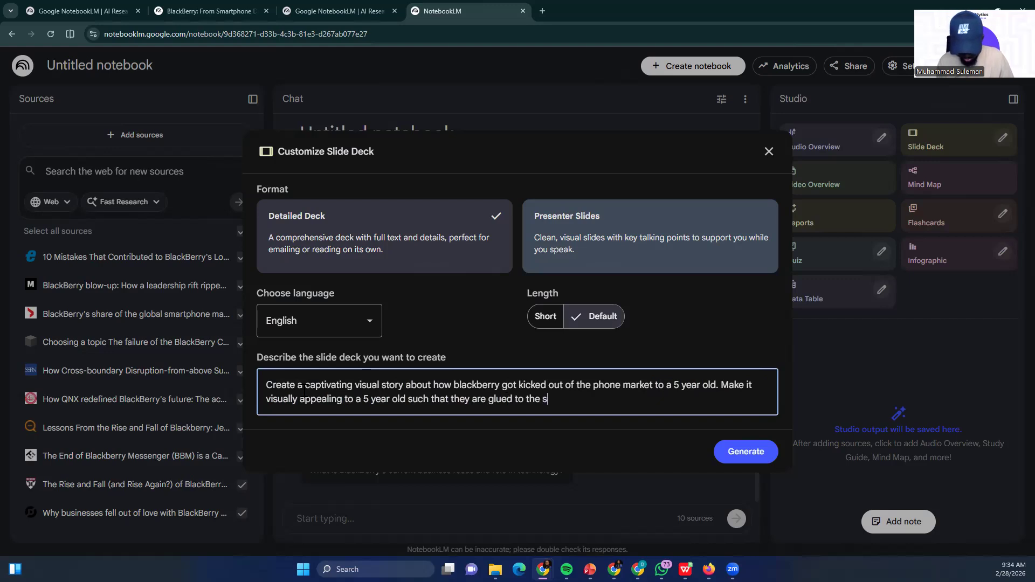
pyautogui.write('tory ri')
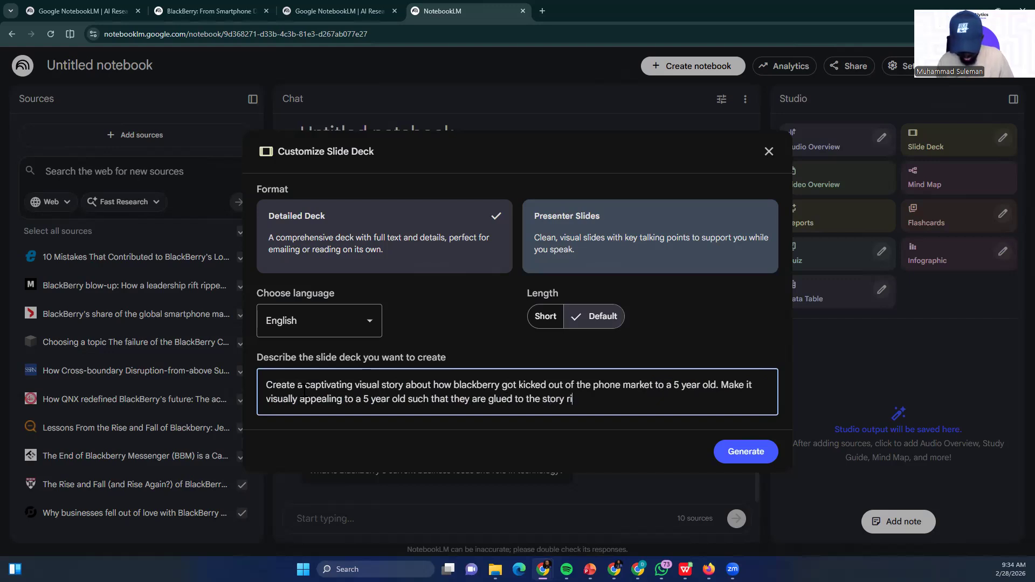
pyautogui.write('ght from the start')
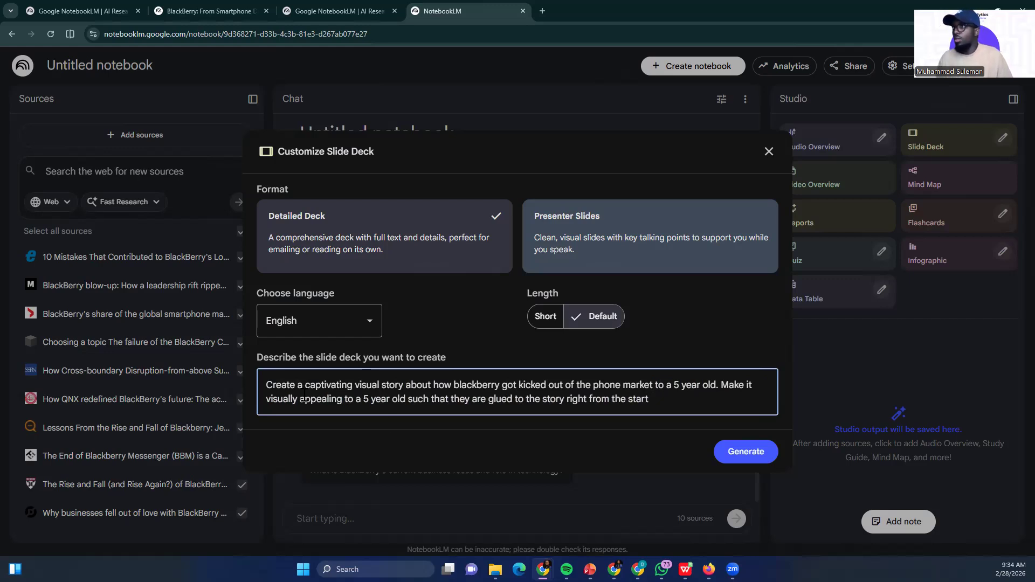
# Review the whole slide deck description and generate the Detailed Deck in English at Default length
pyautogui.moveTo(653, 400); pyautogui.dragTo(259, 387)
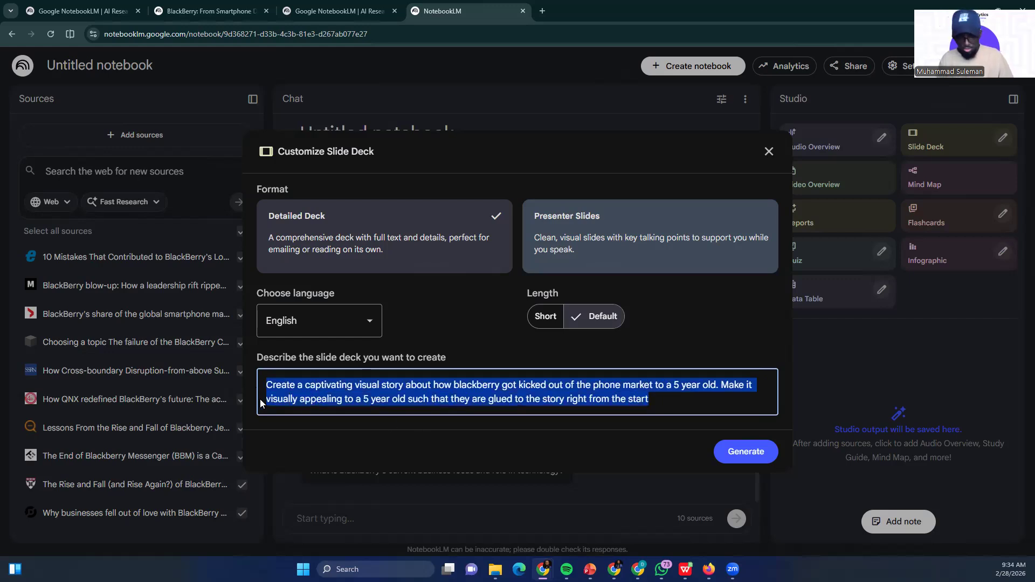
pyautogui.click(676, 400)
pyautogui.click(741, 453)
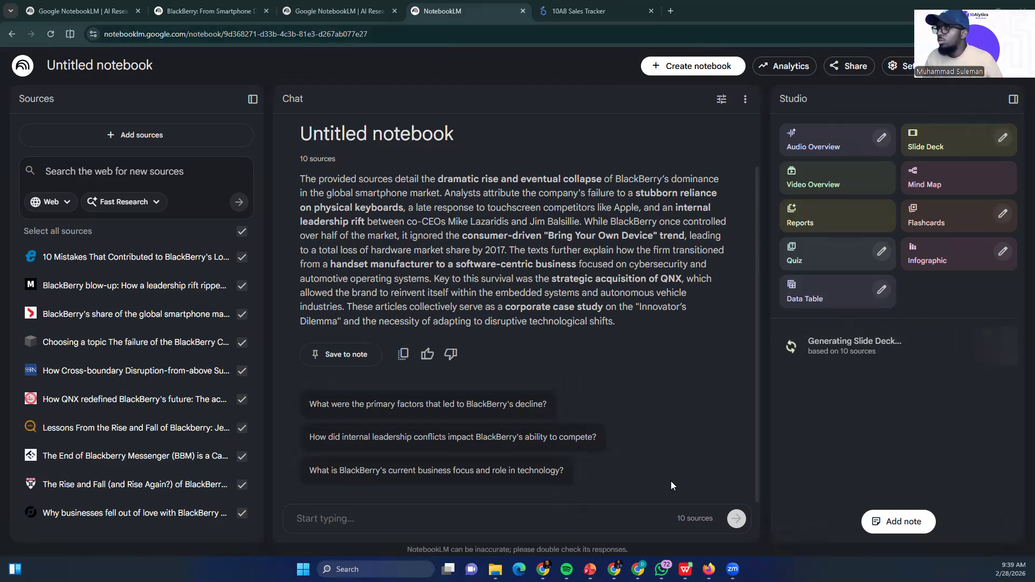
# Switch to the Budget Buddy Pro browser window, add a blank tab and close the Canva AI, AI Opportunity in Africa and Pocket Watcher tabs
pyautogui.click(614, 570)
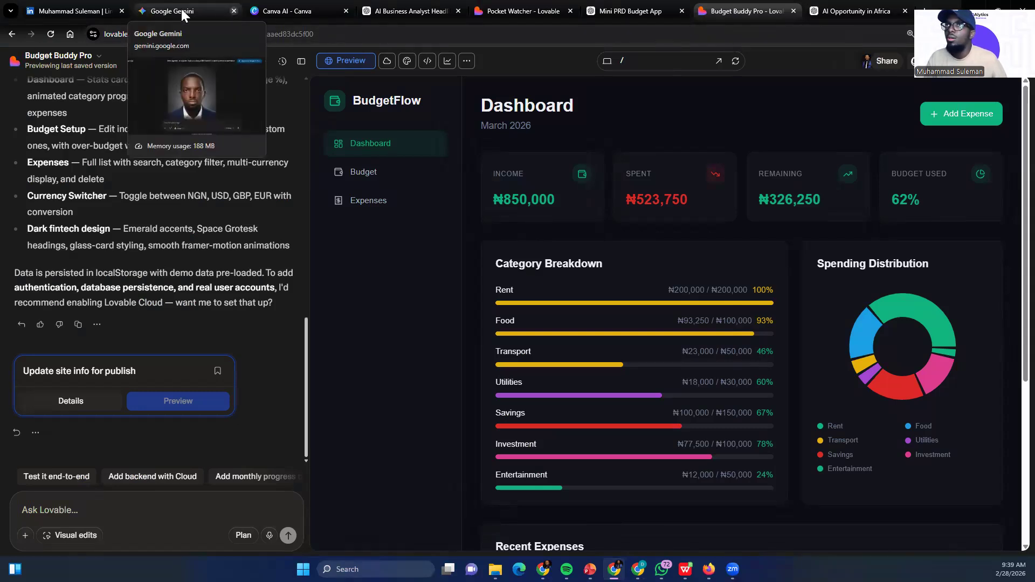
pyautogui.click(305, 11)
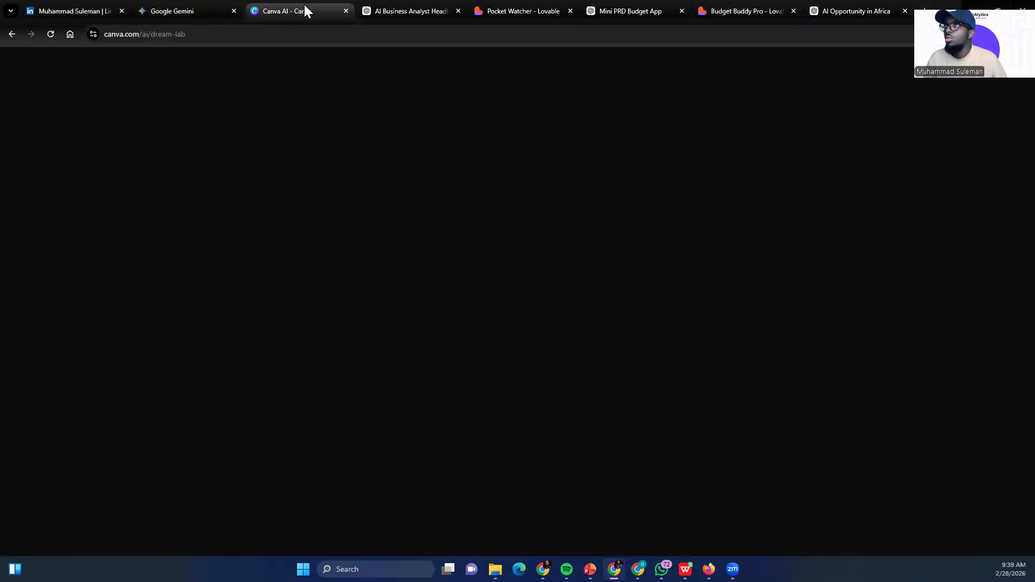
pyautogui.click(346, 11)
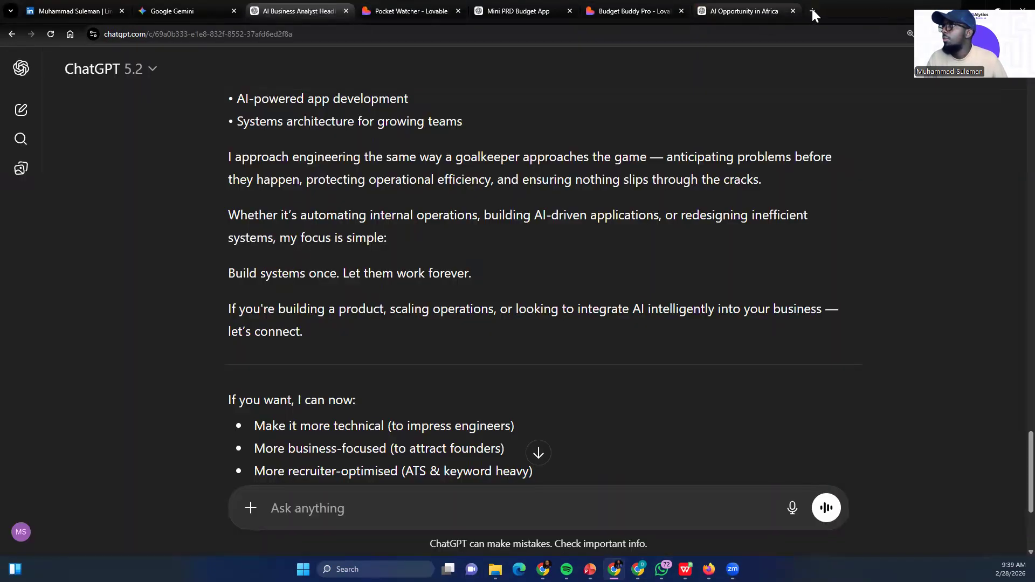
pyautogui.click(813, 11)
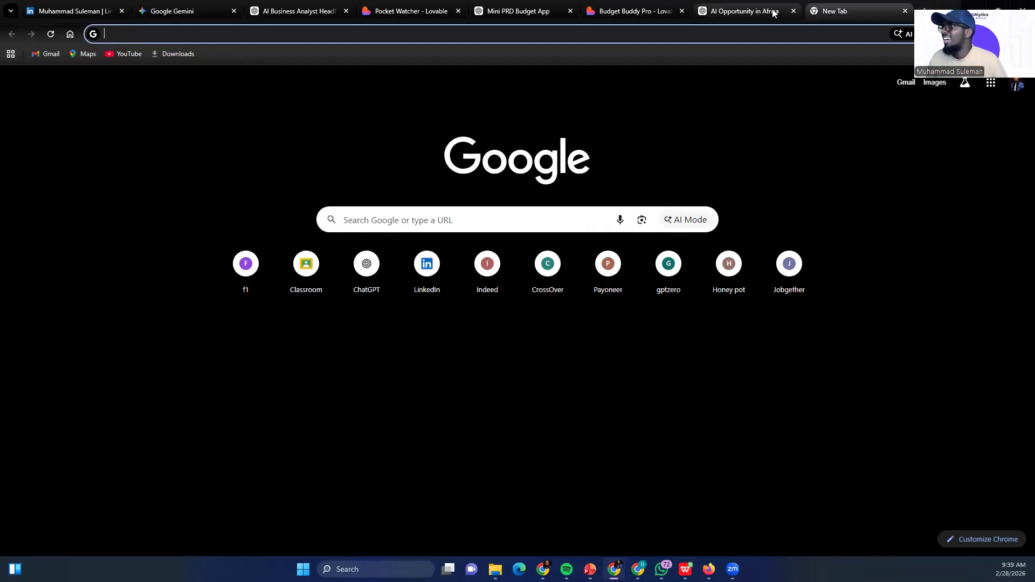
pyautogui.click(793, 11)
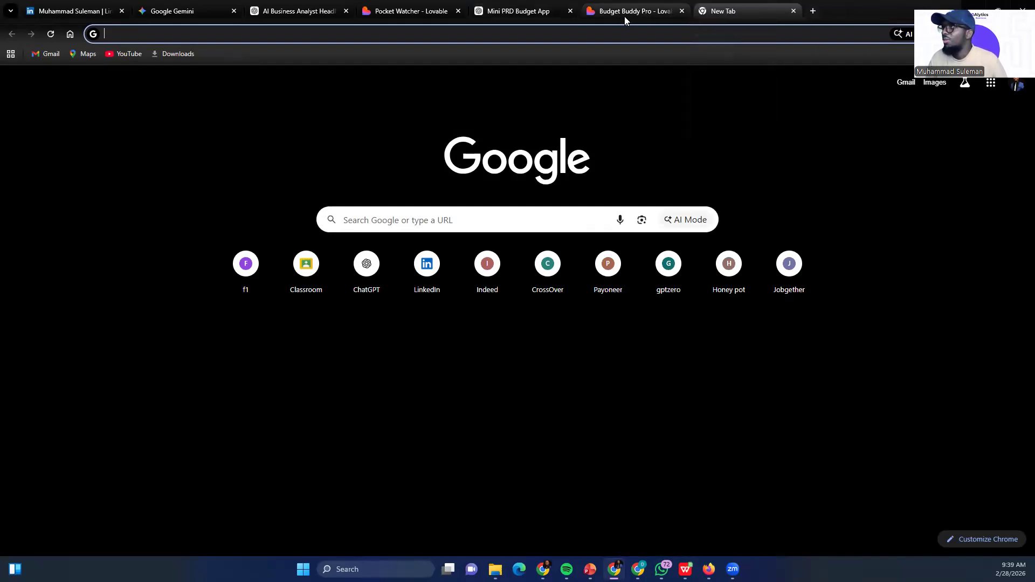
pyautogui.moveTo(507, 14)
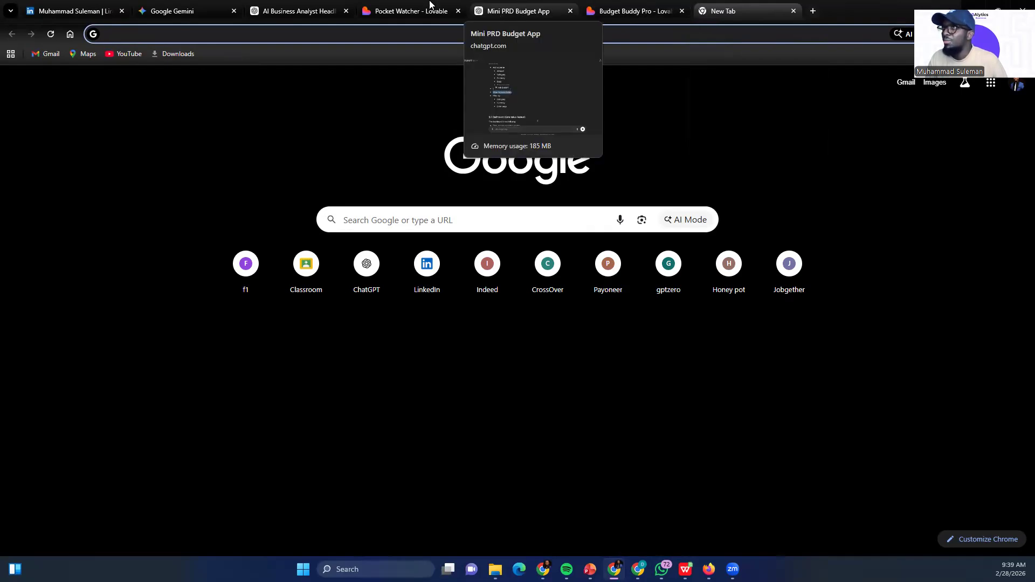
pyautogui.click(459, 11)
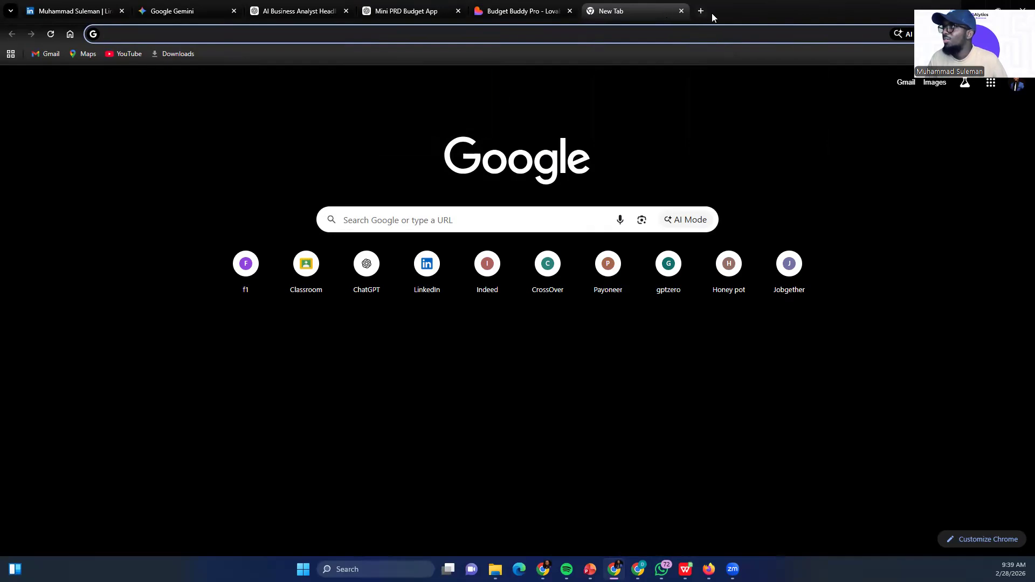
# Add another blank tab and open a new ChatGPT chat in the existing blank one, ready for a prompt
pyautogui.click(701, 11)
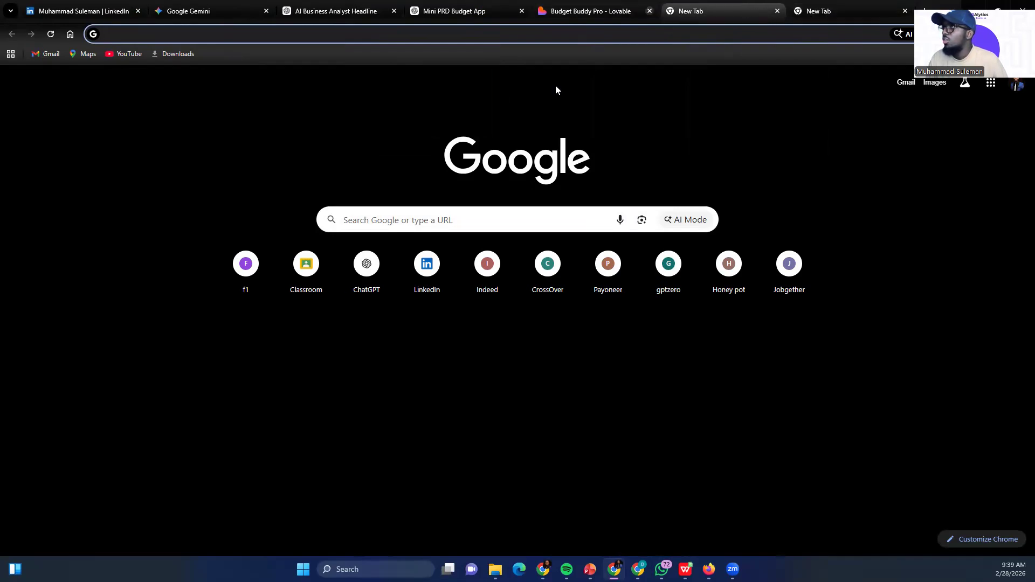
pyautogui.click(365, 272)
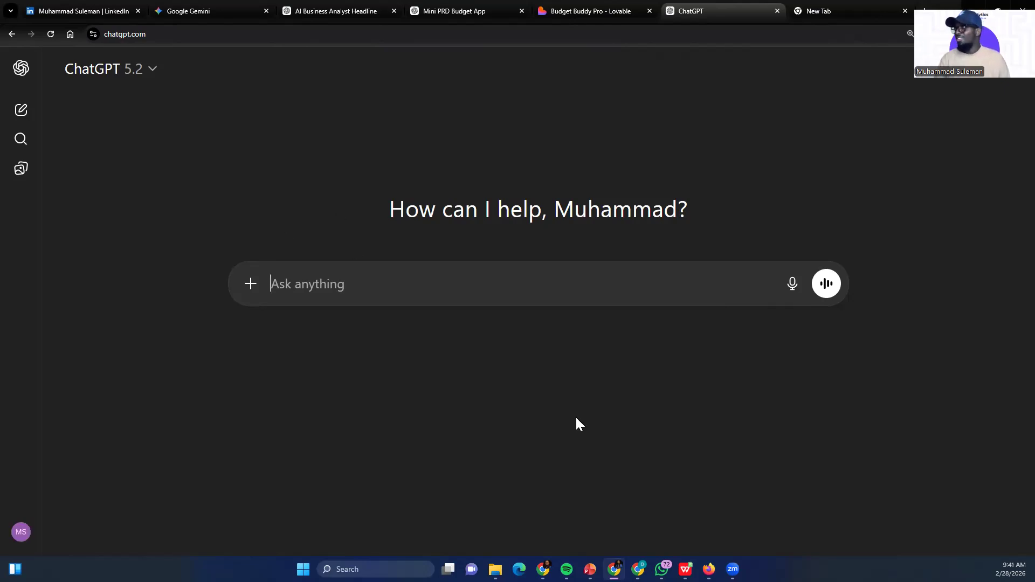
pyautogui.click(334, 288)
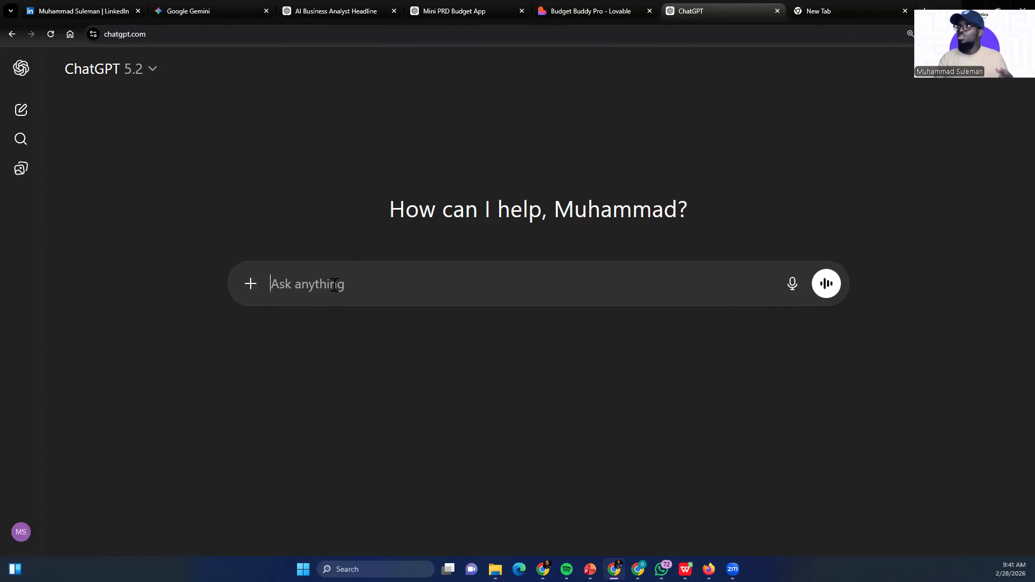
# Open lovable.dev in the remaining blank tab
pyautogui.click(836, 12)
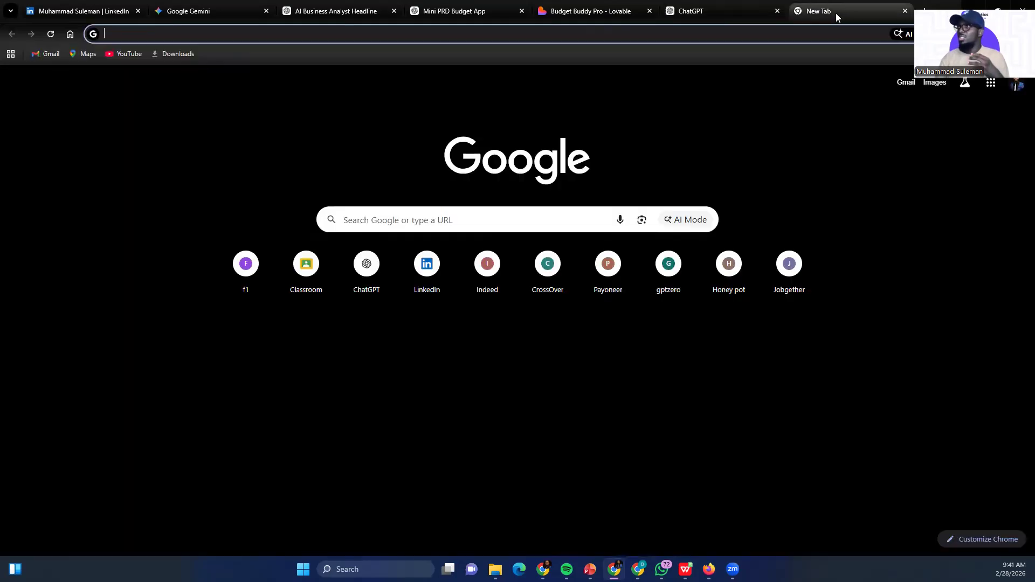
pyautogui.click(463, 36)
pyautogui.write('lovab')
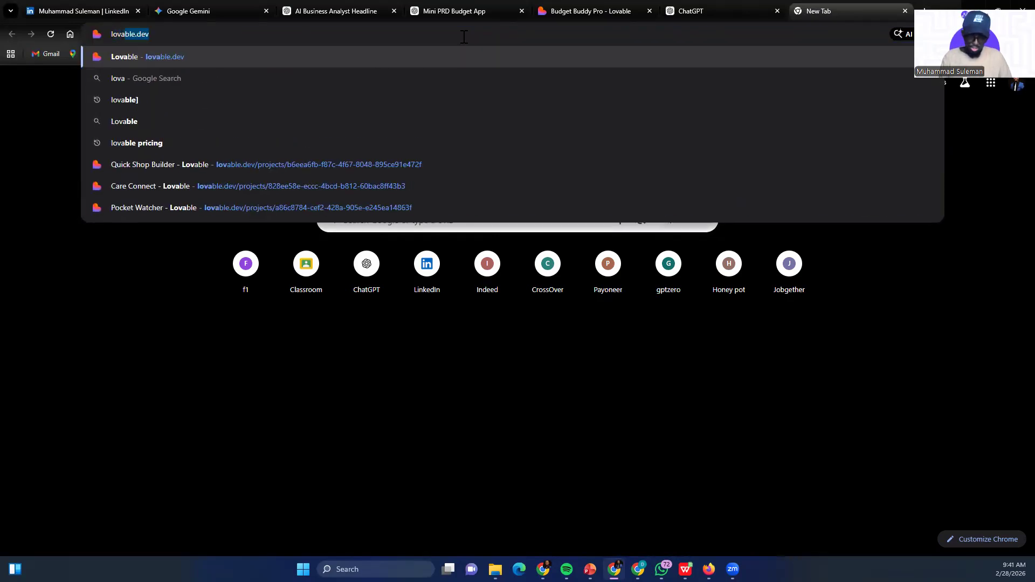
pyautogui.write('le')
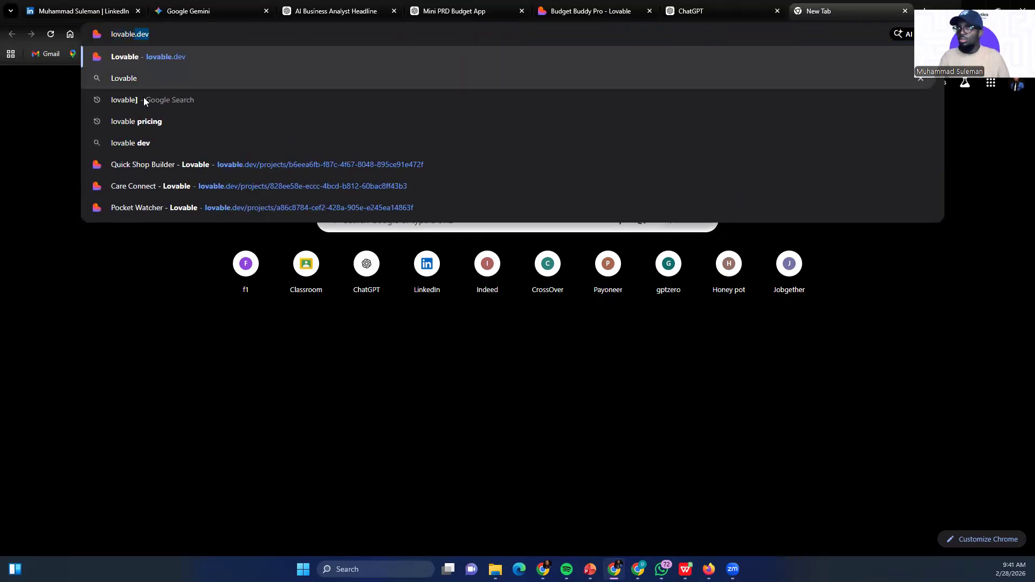
pyautogui.press('Return')
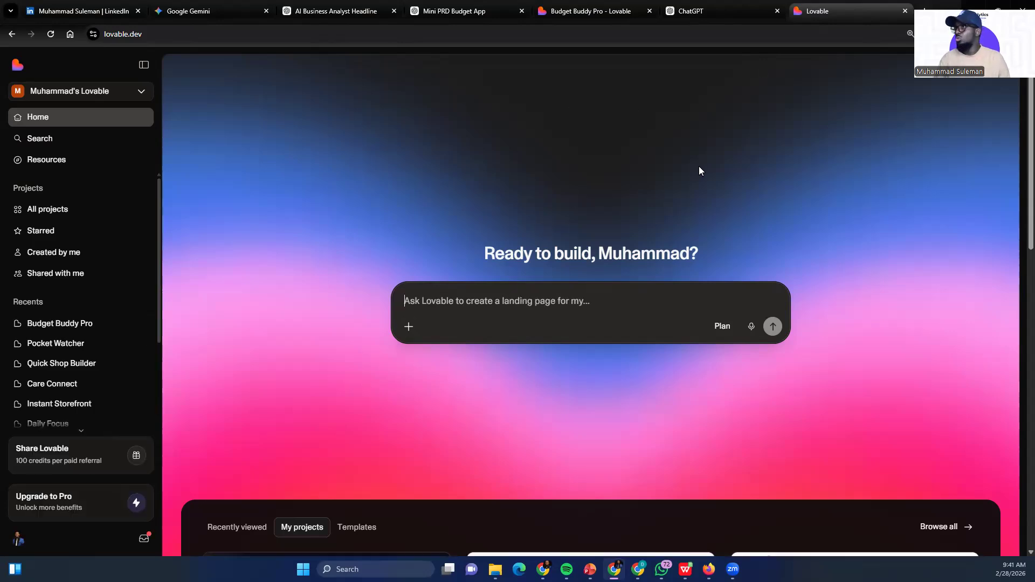
# Switch to ChatGPT and begin the prompt with "Create a mini PRD for my monthly budget tracker app"
pyautogui.click(707, 12)
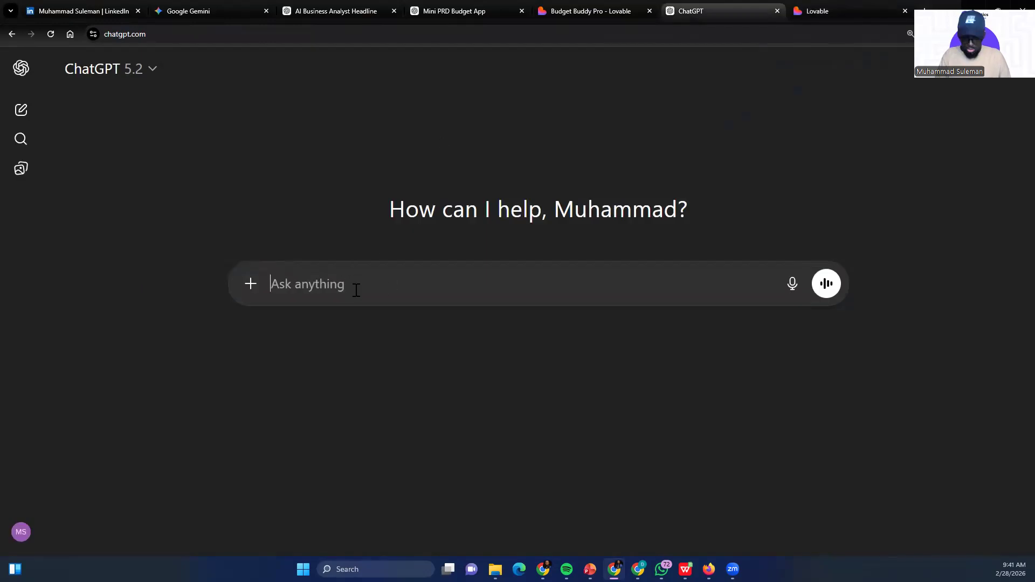
pyautogui.write('Create ')
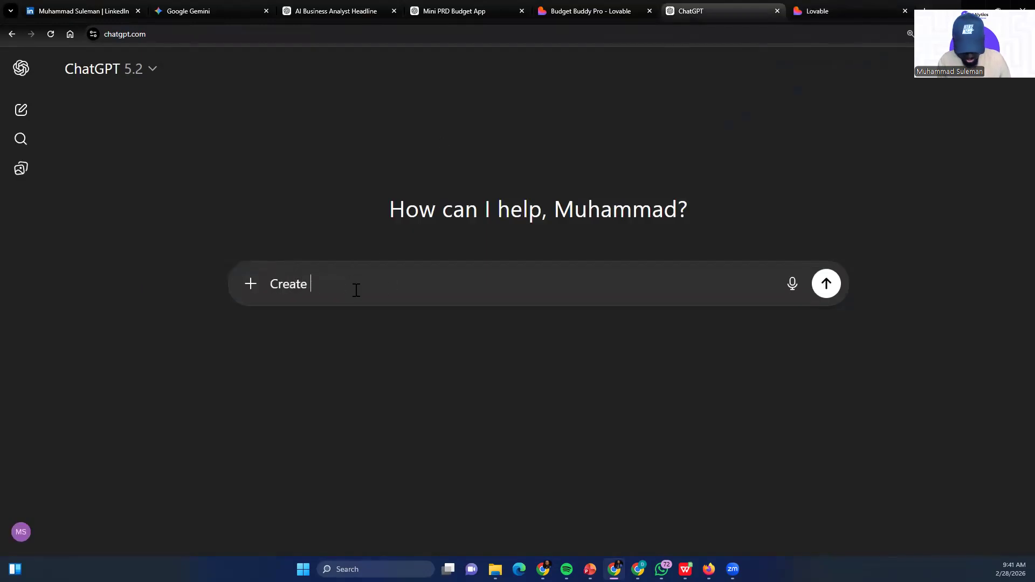
pyautogui.write('a mini PRD for m,y')
pyautogui.press('BackSpace')
pyautogui.press('BackSpace')
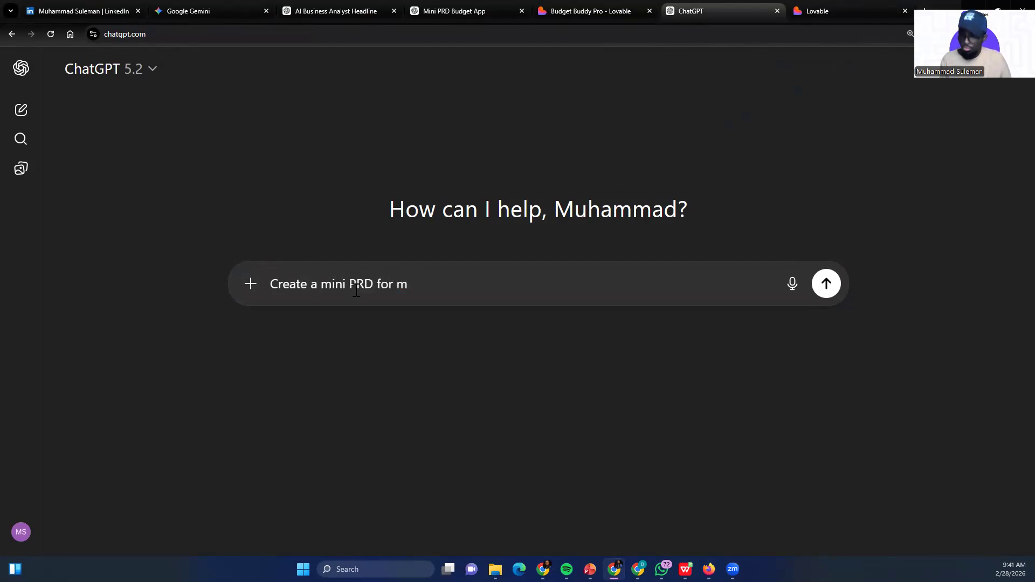
pyautogui.write('y budg')
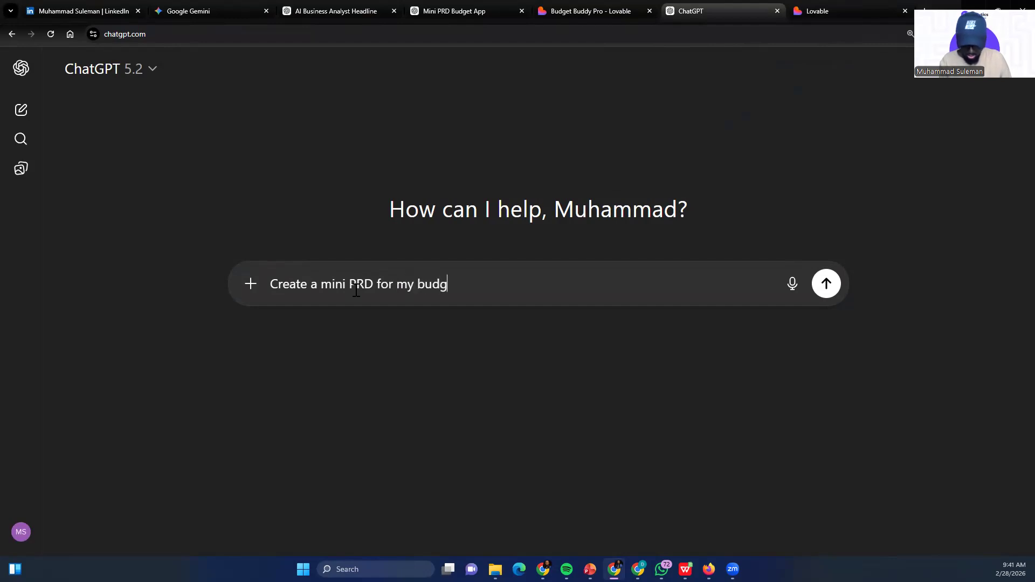
pyautogui.write('et')
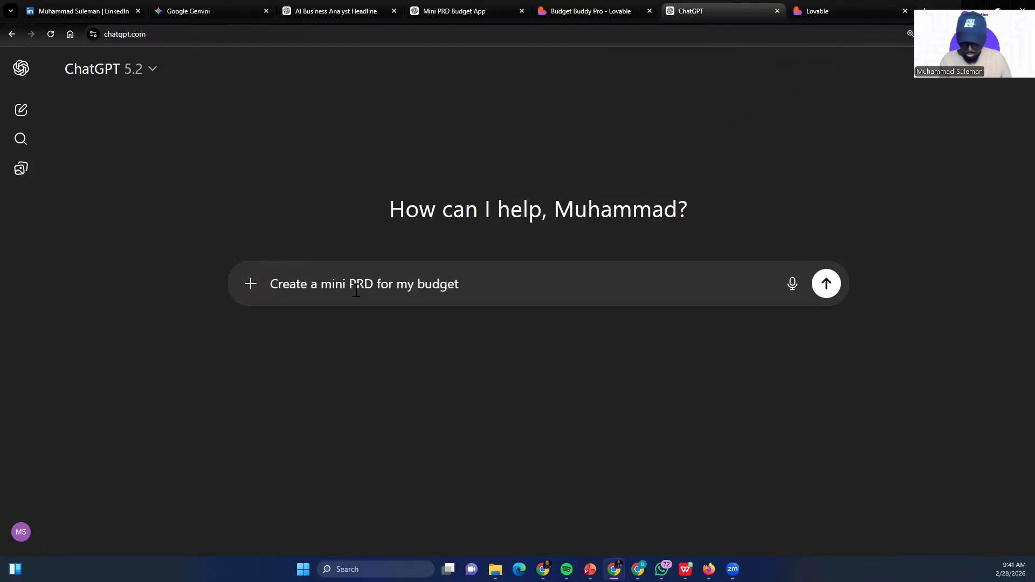
pyautogui.press('BackSpace')
pyautogui.press('BackSpace')
pyautogui.press('BackSpace')
pyautogui.write('monthly budget tracker app')
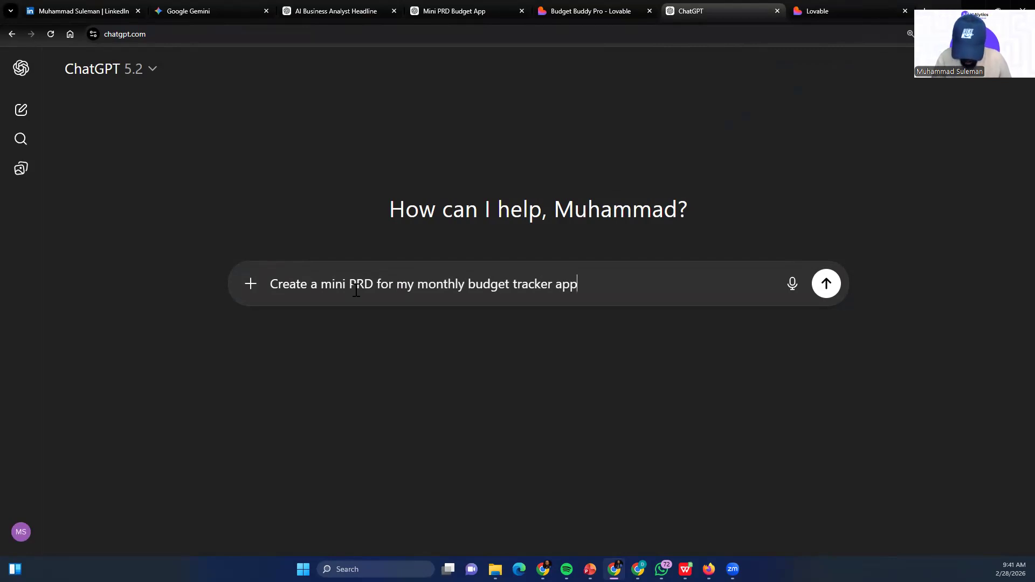
# Add the requirement "Users should be able to declare their monthly budget across several categories" to the prompt
pyautogui.write('U')
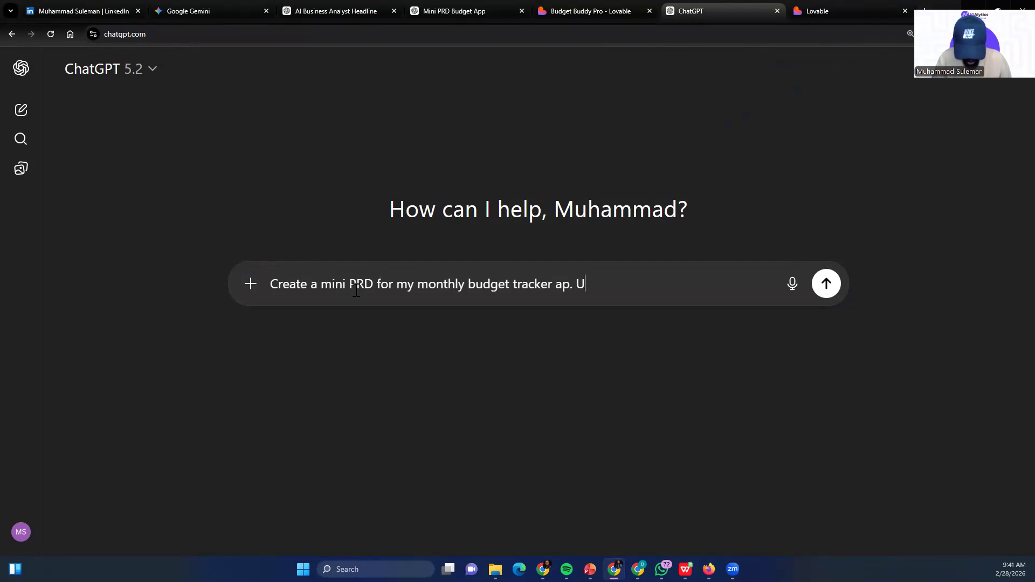
pyautogui.write('sers should')
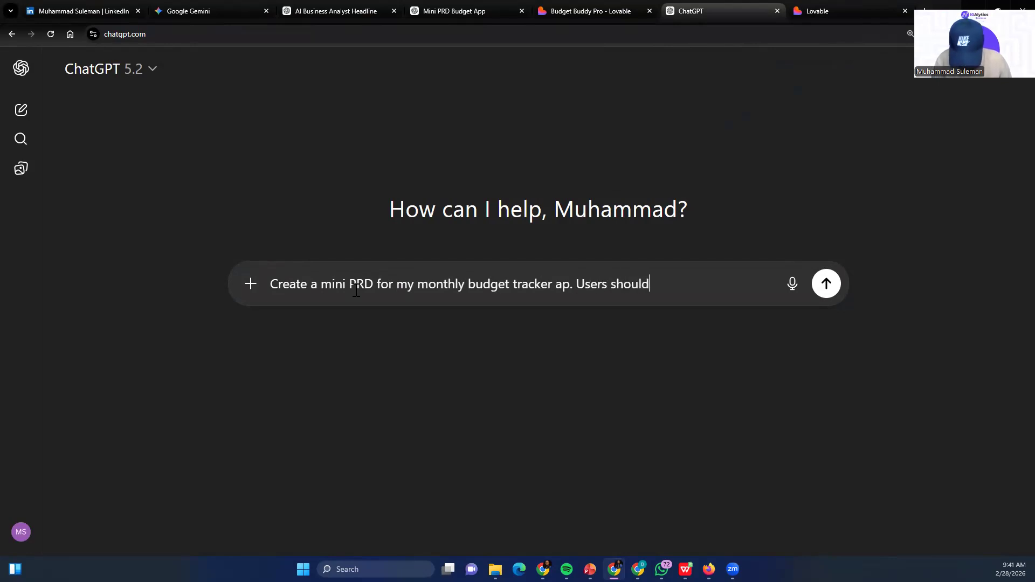
pyautogui.write(' be able to ')
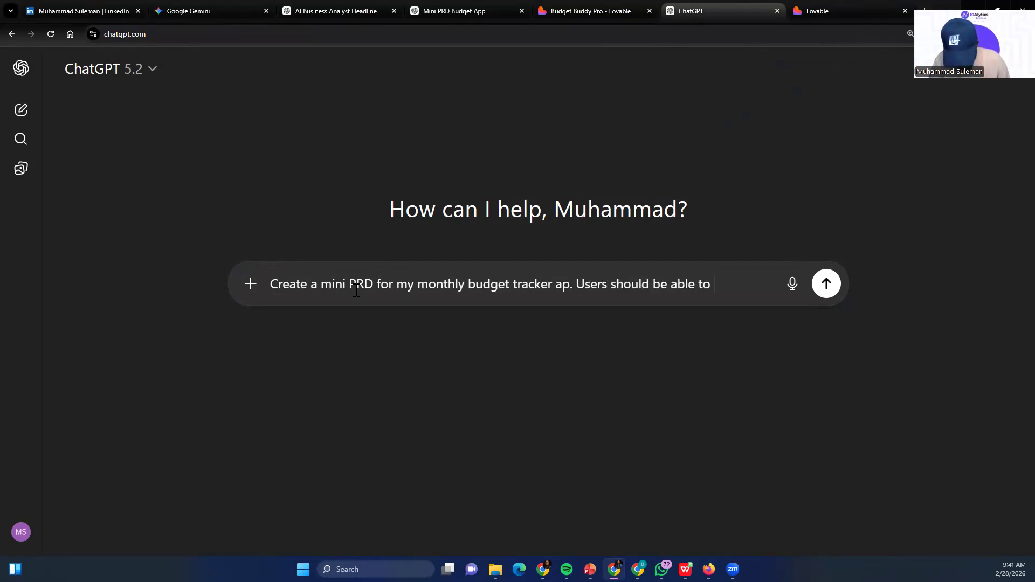
pyautogui.write('declare their moin')
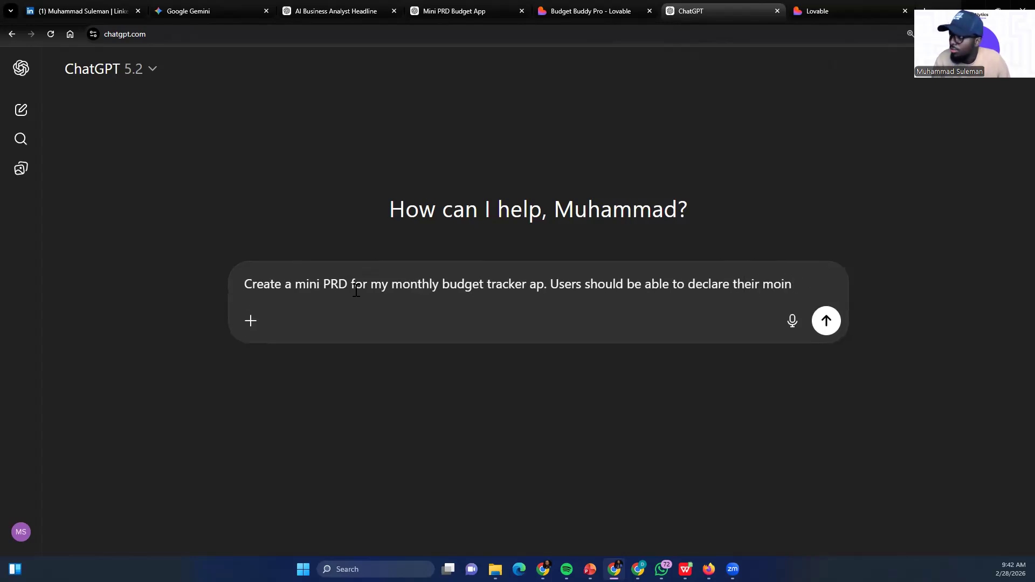
pyautogui.write('tthly ')
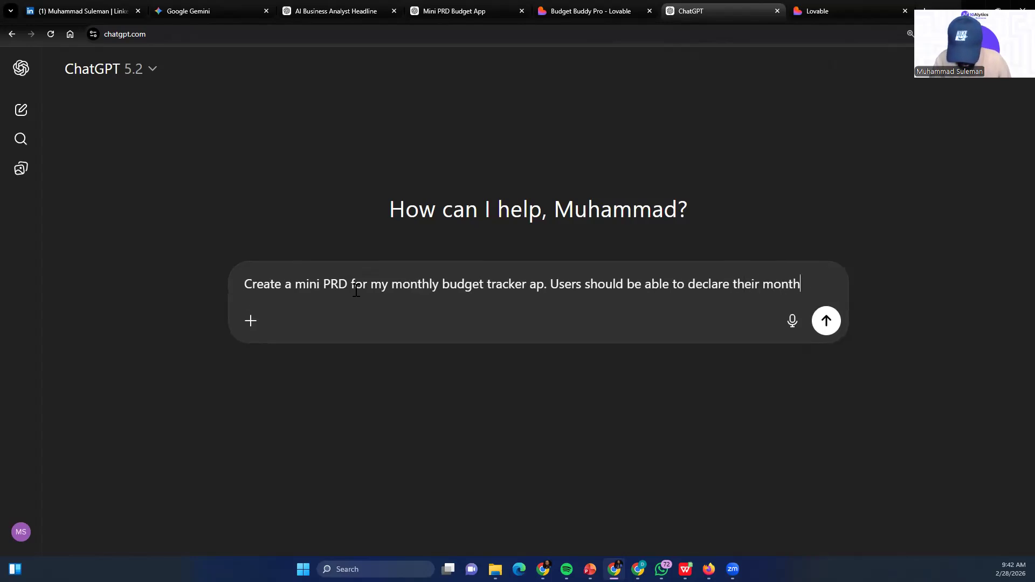
pyautogui.write('budget')
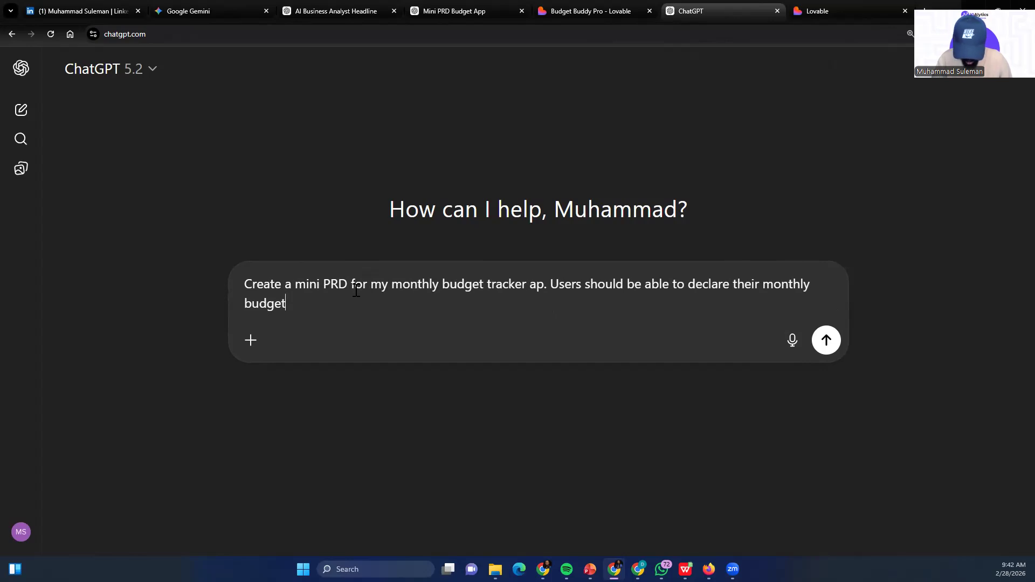
pyautogui.write('across ')
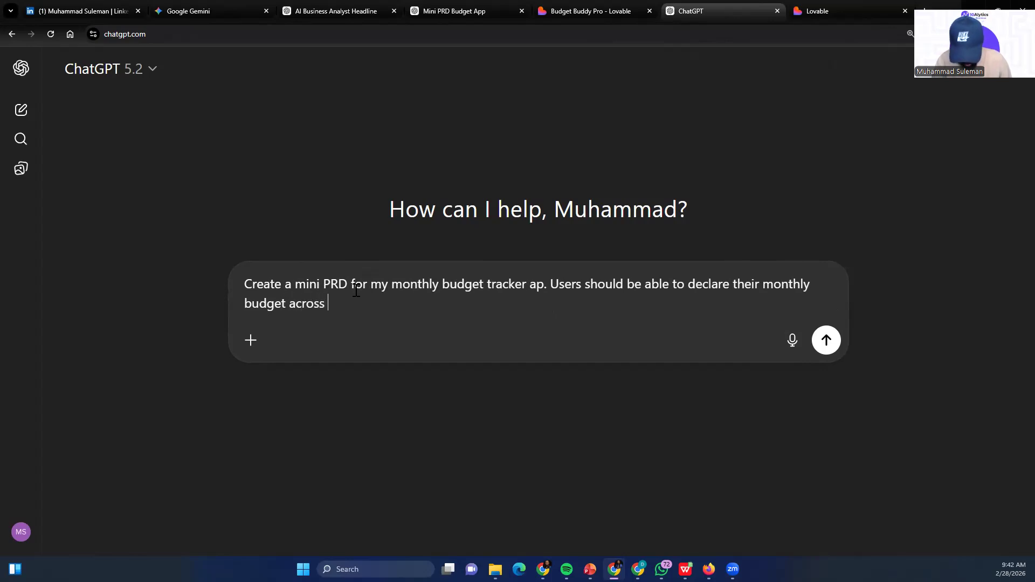
pyautogui.write('several categories')
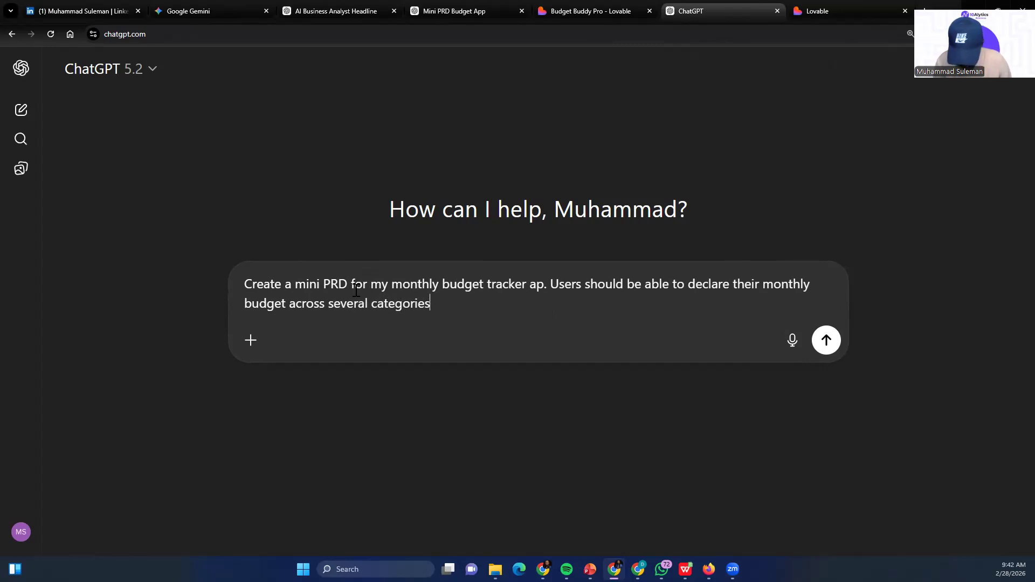
pyautogui.write('. Log')
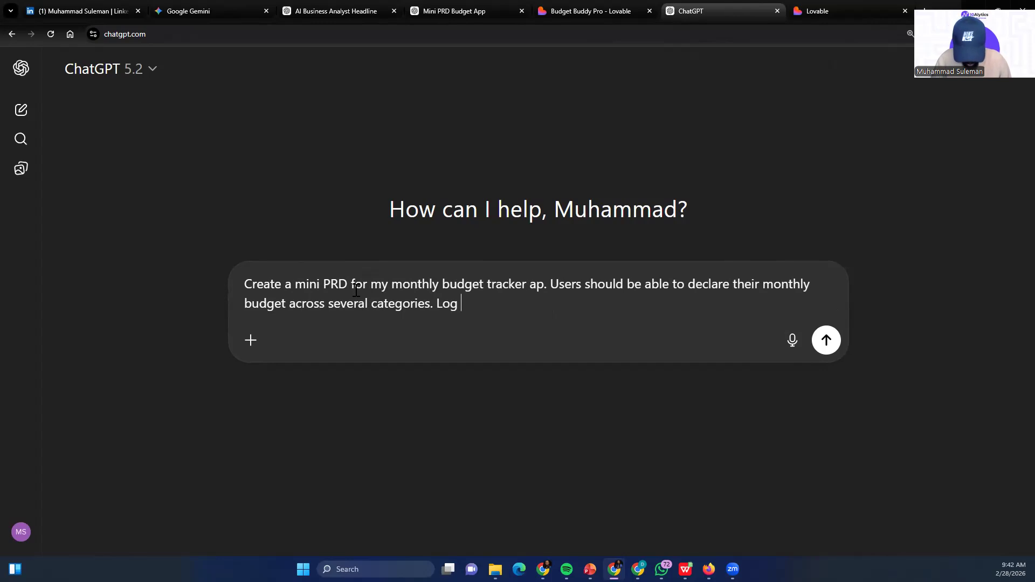
pyautogui.write(' spend')
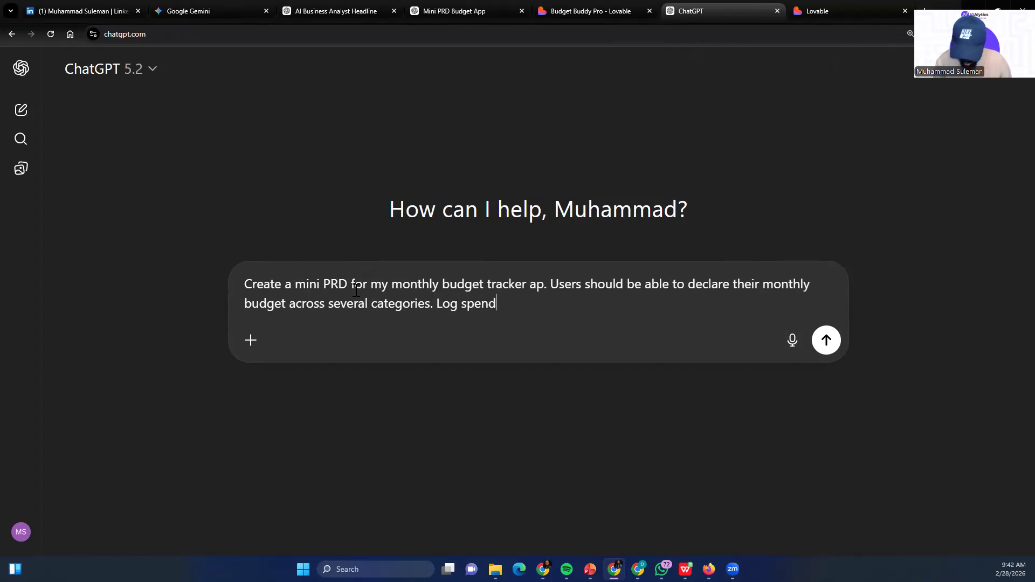
pyautogui.write(' and also have a dashbioard showing thiwer')
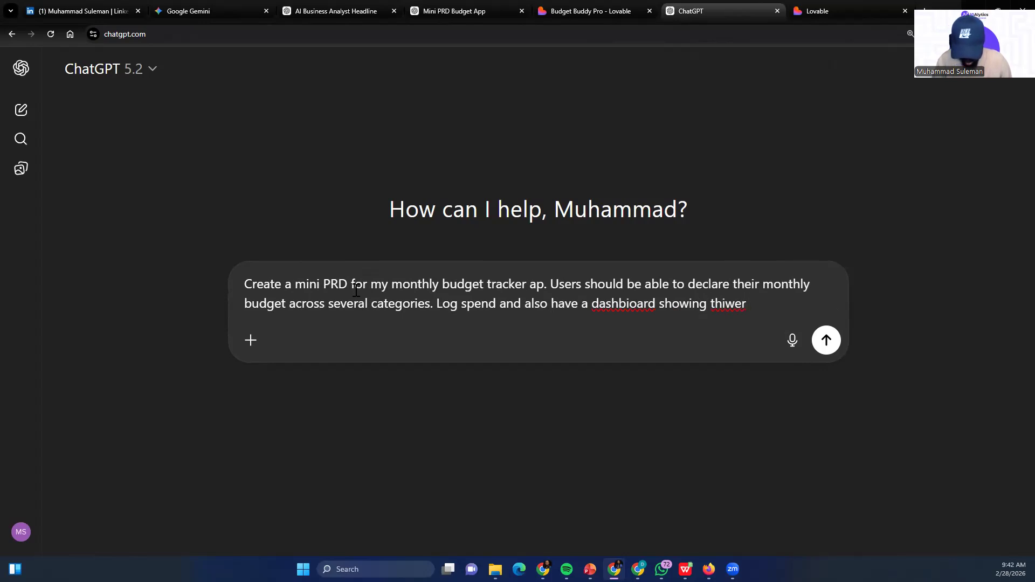
# Complete the prompt with "Log spend and also have a dashboard tracking everything" and submit it
pyautogui.press('BackSpace')
pyautogui.press('BackSpace')
pyautogui.press('BackSpace')
pyautogui.press('BackSpace')
pyautogui.press('BackSpace')
pyautogui.press('BackSpace')
pyautogui.press('BackSpace')
pyautogui.press('BackSpace')
pyautogui.press('BackSpace')
pyautogui.press('BackSpace')
pyautogui.press('BackSpace')
pyautogui.press('BackSpace')
pyautogui.press('BackSpace')
pyautogui.press('BackSpace')
pyautogui.press('BackSpace')
pyautogui.press('BackSpace')
pyautogui.press('BackSpace')
pyautogui.press('BackSpace')
pyautogui.press('BackSpace')
pyautogui.press('BackSpace')
pyautogui.write('oard tracking everything')
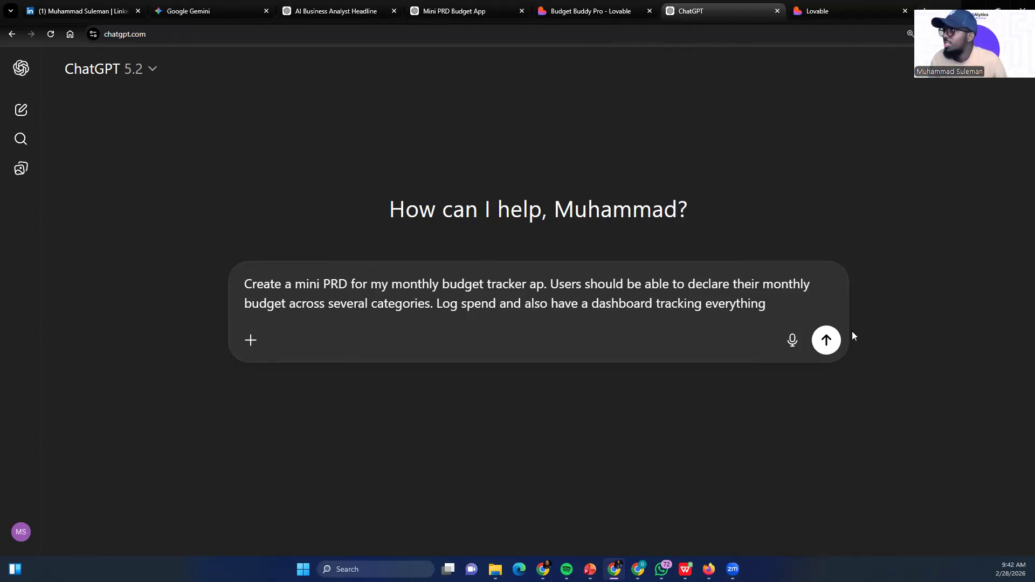
pyautogui.press('Return')
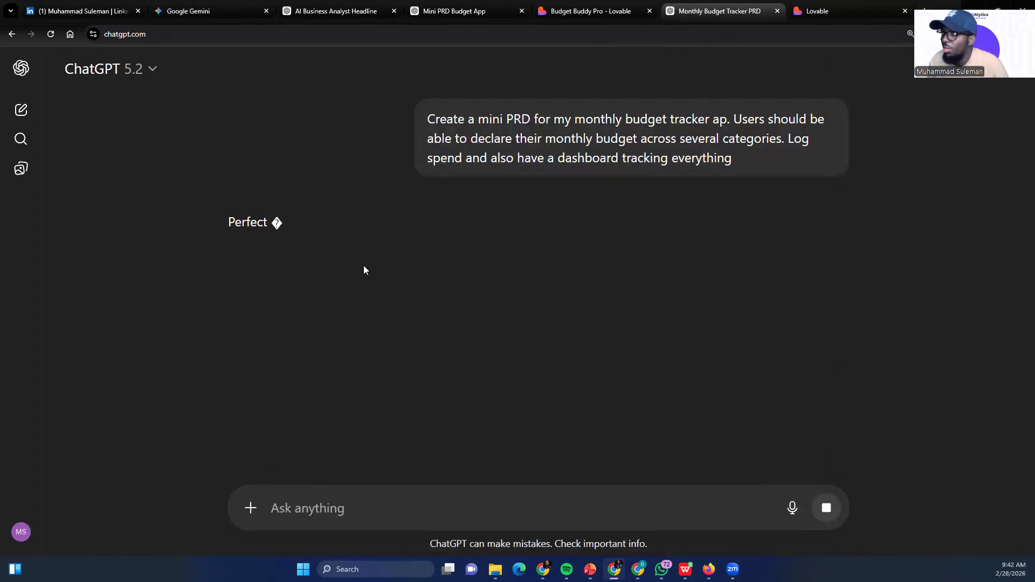
# Examine the generated mini PRD from the Product Overview and Problem Statement through to the Core Features (MVP) section
pyautogui.scroll(-3, 325, 261)
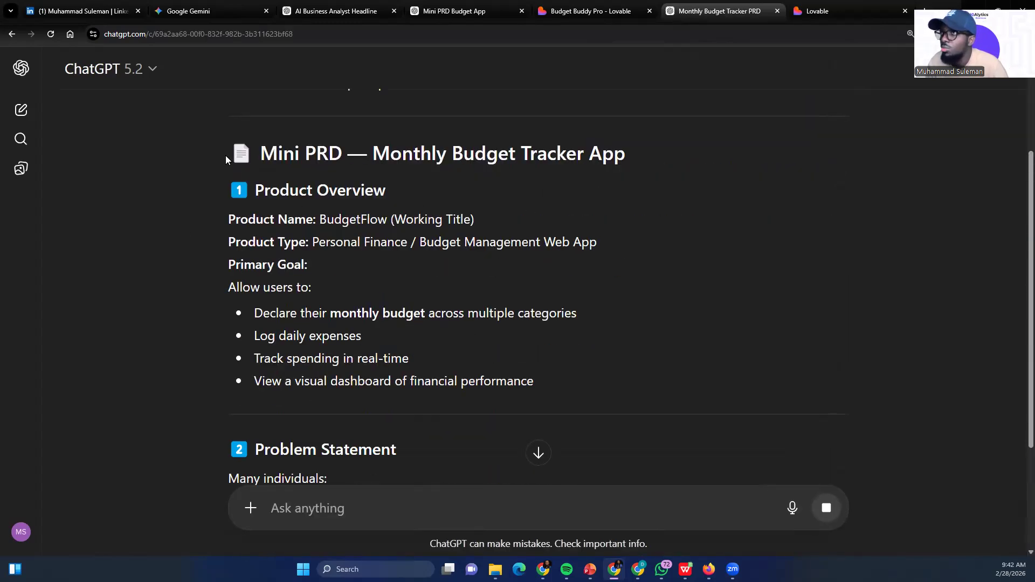
pyautogui.scroll(-1, 307, 160)
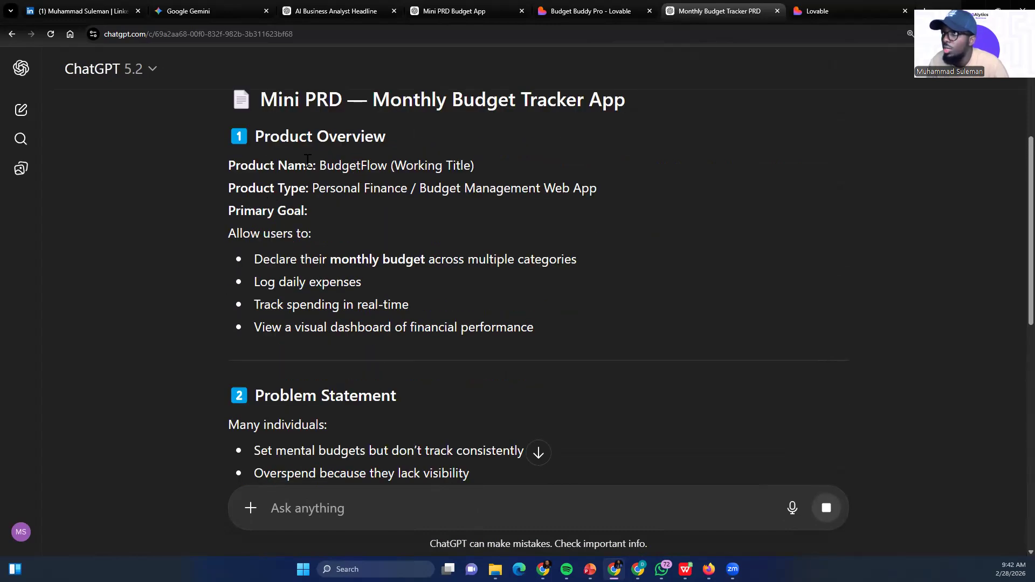
pyautogui.moveTo(307, 162); pyautogui.dragTo(415, 166)
pyautogui.scroll(-1, 306, 196)
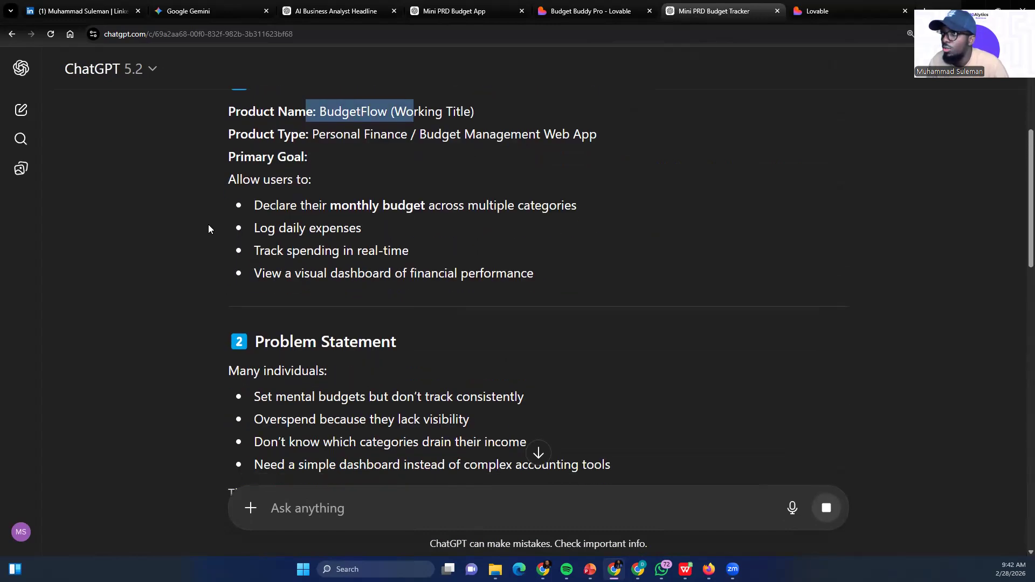
pyautogui.scroll(-2, 215, 238)
pyautogui.moveTo(250, 234); pyautogui.dragTo(327, 262)
pyautogui.scroll(-3, 305, 341)
pyautogui.click(305, 342)
pyautogui.scroll(-3, 306, 342)
pyautogui.moveTo(254, 224); pyautogui.dragTo(430, 319)
pyautogui.scroll(-2, 302, 316)
pyautogui.moveTo(255, 280); pyautogui.dragTo(397, 400)
pyautogui.scroll(-3, 372, 323)
pyautogui.scroll(-1, 365, 286)
pyautogui.scroll(1, 323, 199)
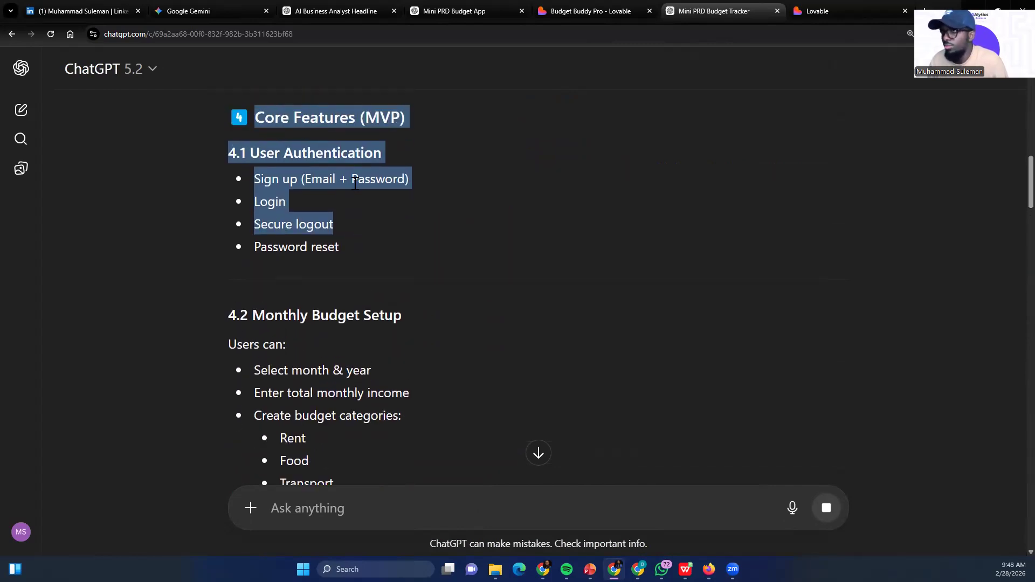
# Read through the PRD's User Authentication and Monthly Budget Setup requirements and the sections that follow
pyautogui.click(315, 197)
pyautogui.scroll(-1, 217, 243)
pyautogui.scroll(-2, 295, 276)
pyautogui.moveTo(252, 154); pyautogui.dragTo(389, 342)
pyautogui.scroll(-3, 383, 334)
pyautogui.scroll(-5, 366, 282)
pyautogui.scroll(20, 253, 308)
pyautogui.scroll(5, 247, 161)
# Select the mini PRD's text through the end of the User Flow section and copy it
pyautogui.moveTo(259, 254); pyautogui.dragTo(327, 495)
pyautogui.moveTo(328, 540); pyautogui.dragTo(345, 508)
pyautogui.moveTo(364, 316); pyautogui.dragTo(317, 357)
pyautogui.moveTo(406, 332); pyautogui.dragTo(435, 491)
pyautogui.moveTo(441, 548); pyautogui.dragTo(330, 168)
pyautogui.scroll(10, 330, 168)
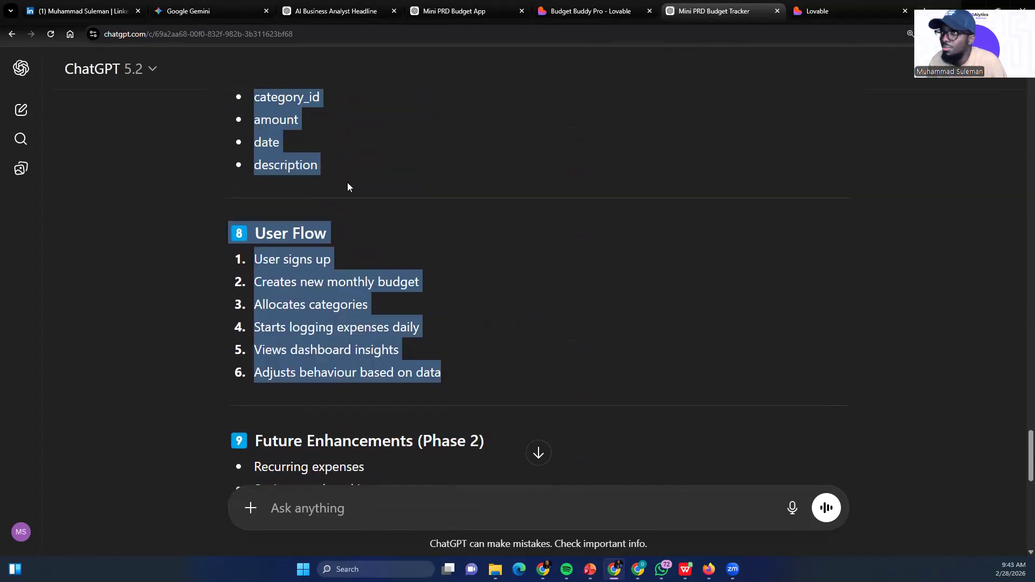
pyautogui.scroll(3, 323, 195)
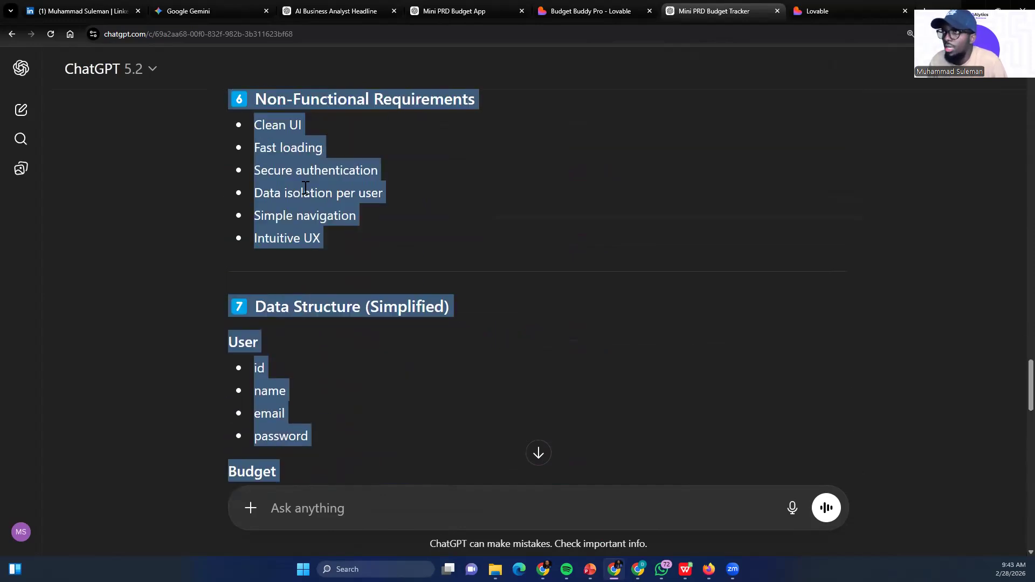
pyautogui.rightClick(305, 195)
pyautogui.click(358, 203)
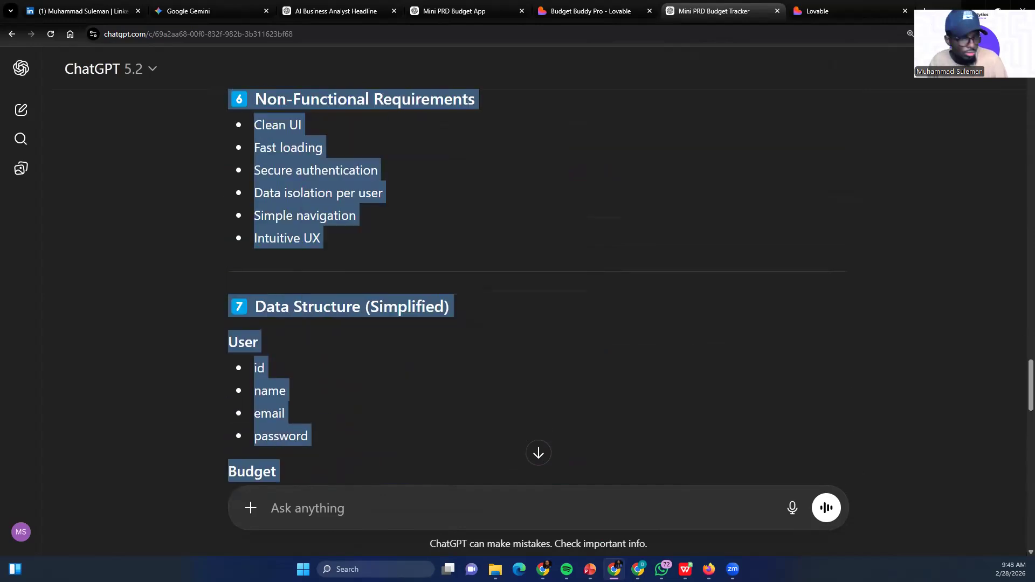
pyautogui.scroll(15, 378, 193)
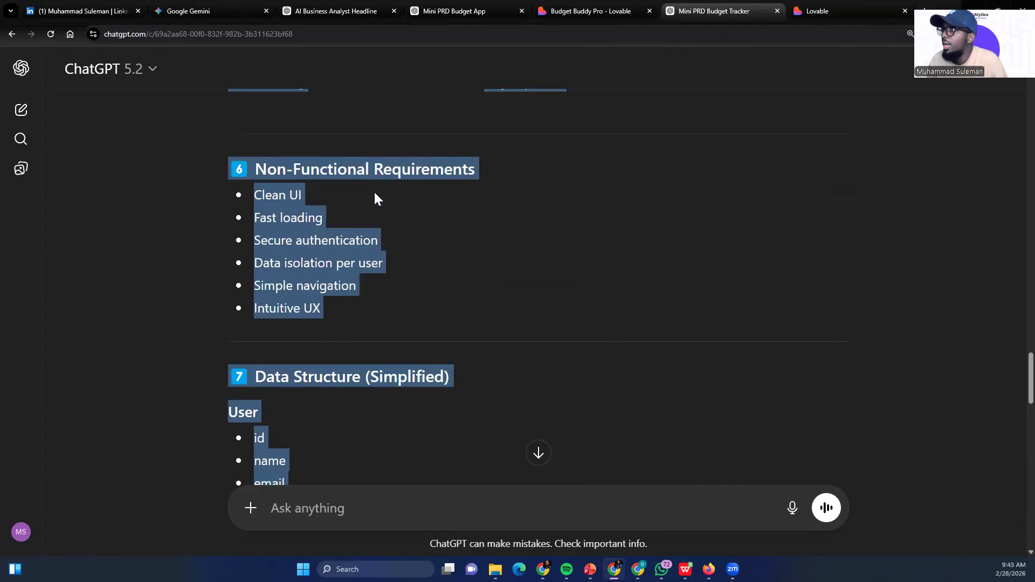
pyautogui.scroll(2, 392, 111)
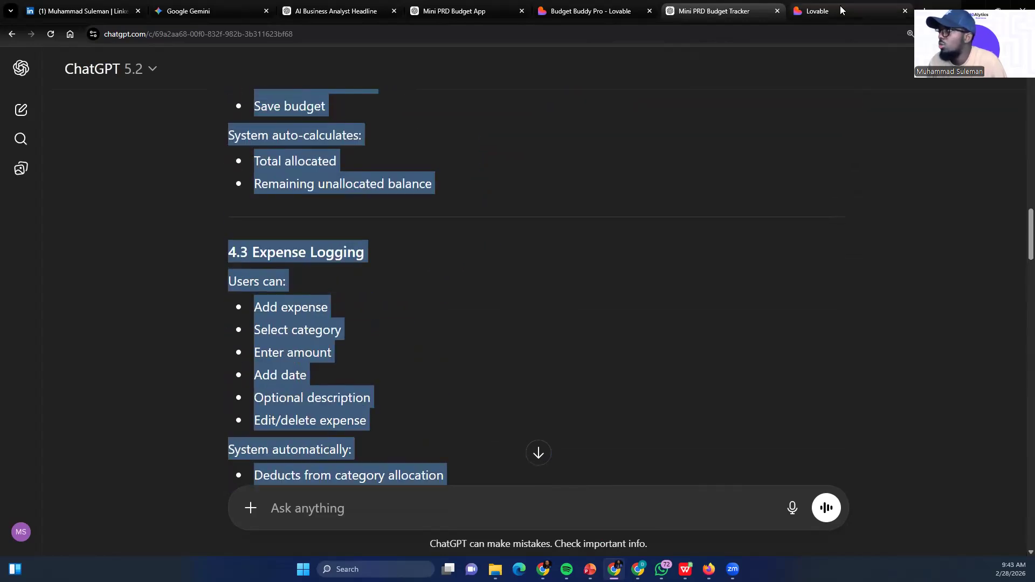
# Switch to Lovable, paste the copied mini PRD into the project prompt and submit it to start building the app
pyautogui.hotkey('ctrl', 'Tab')
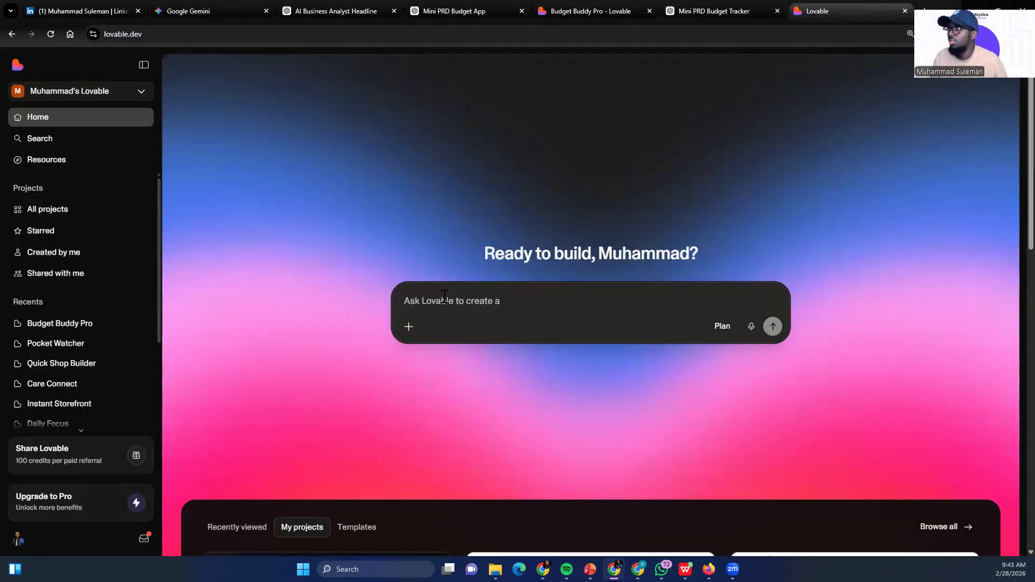
pyautogui.hotkey('ctrl', 'v')
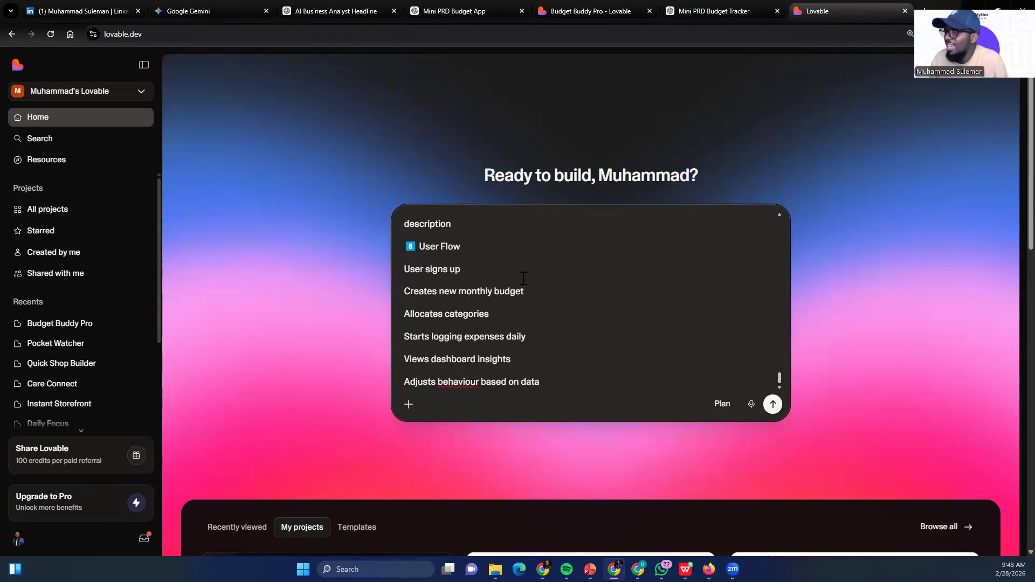
pyautogui.click(772, 403)
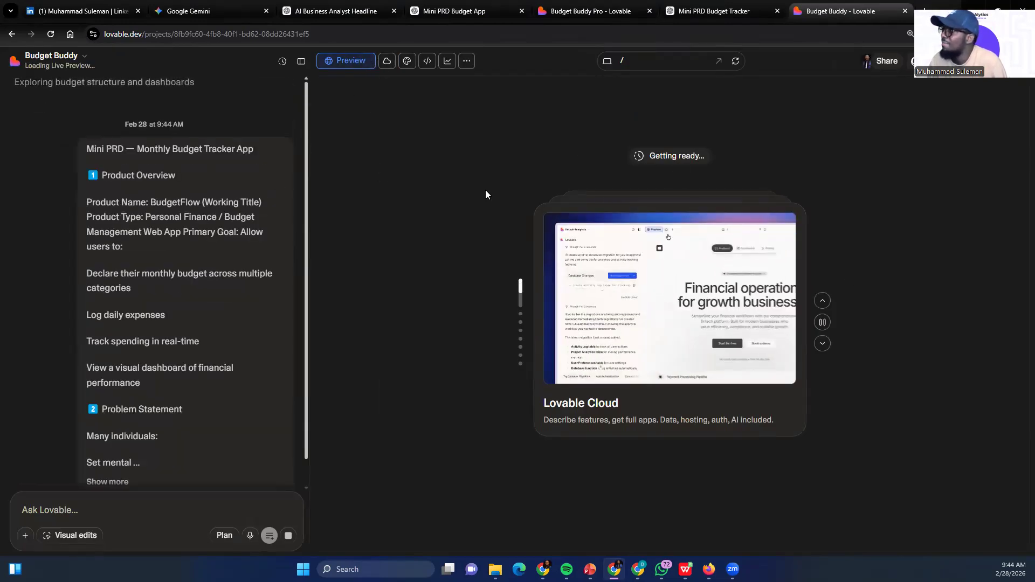
# Examine Lovable's build response for BudgetFlow, covering the design direction, first version features, and colors and style
pyautogui.scroll(-1, 125, 209)
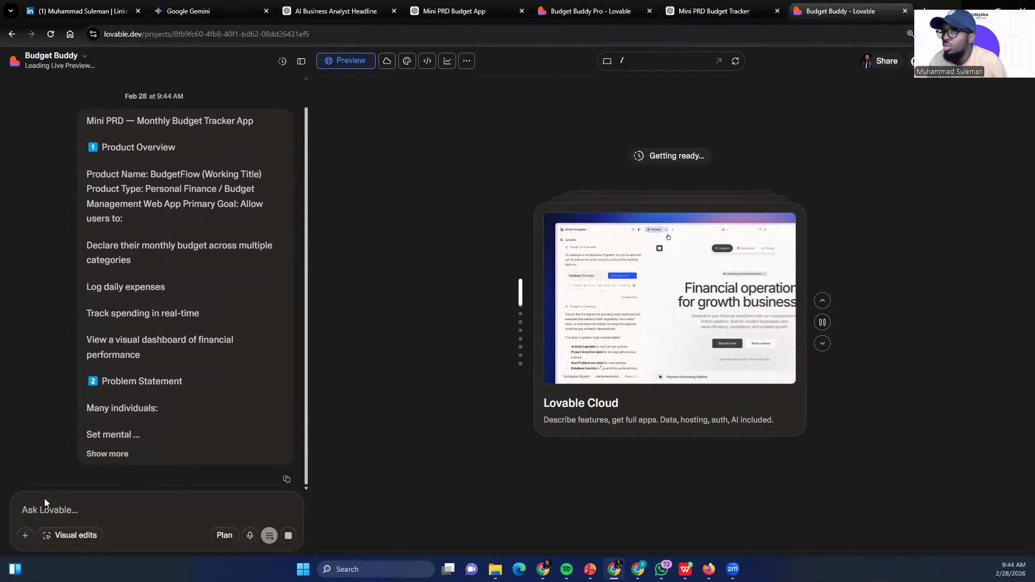
pyautogui.scroll(1, 81, 463)
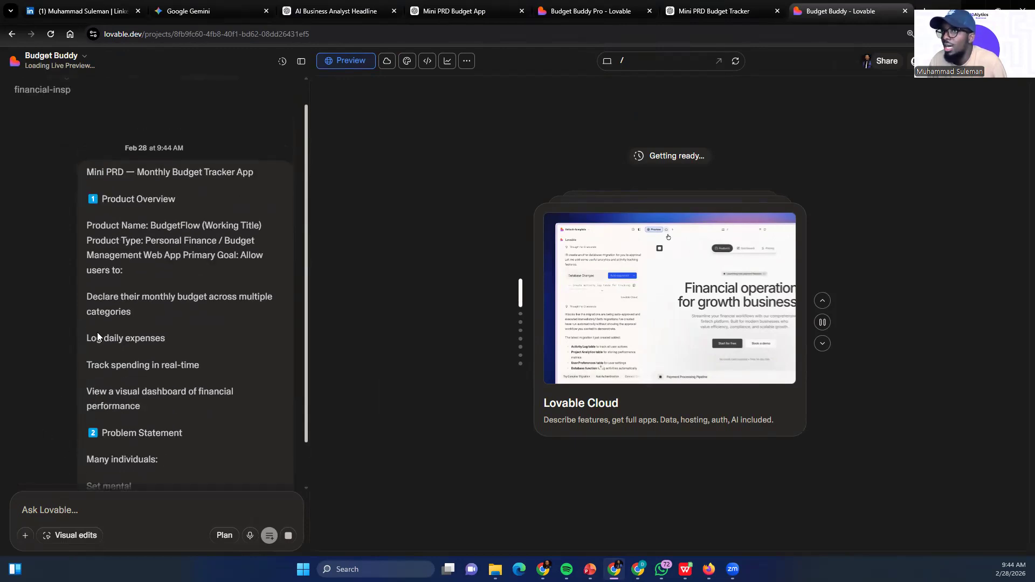
pyautogui.scroll(-1, 102, 302)
pyautogui.scroll(4, 109, 271)
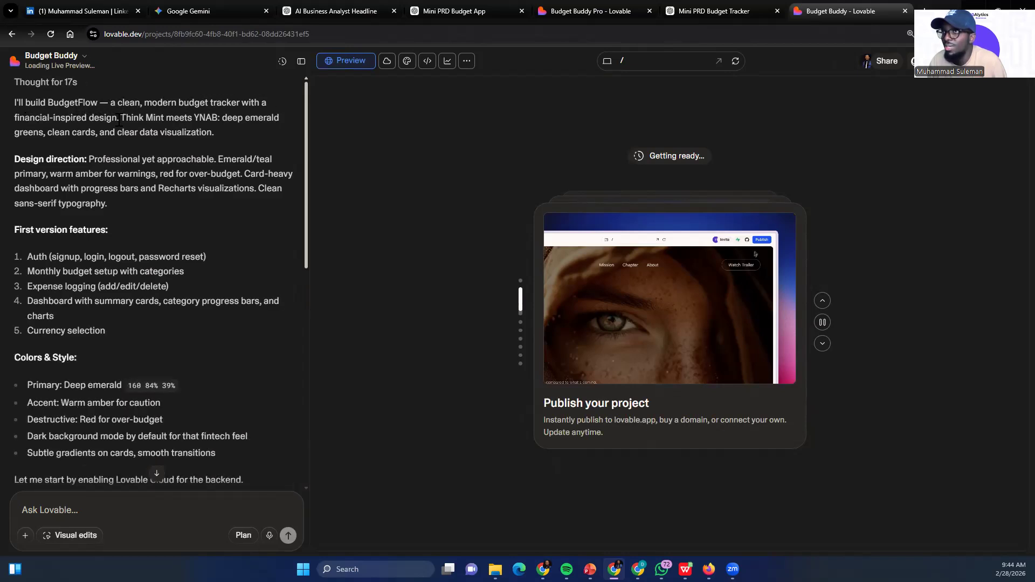
pyautogui.scroll(-3, 149, 141)
pyautogui.scroll(-3, 151, 138)
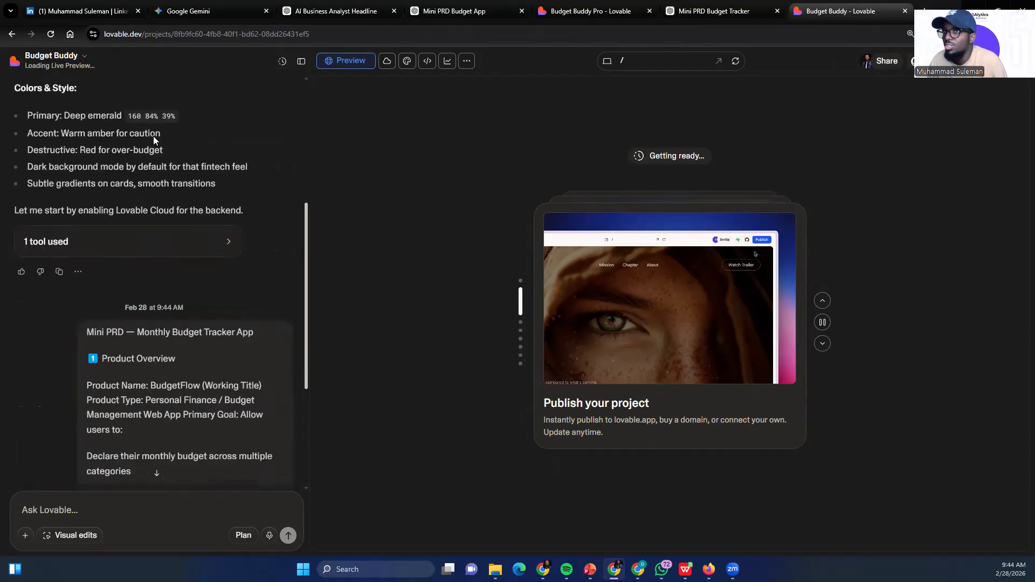
pyautogui.scroll(5, 153, 136)
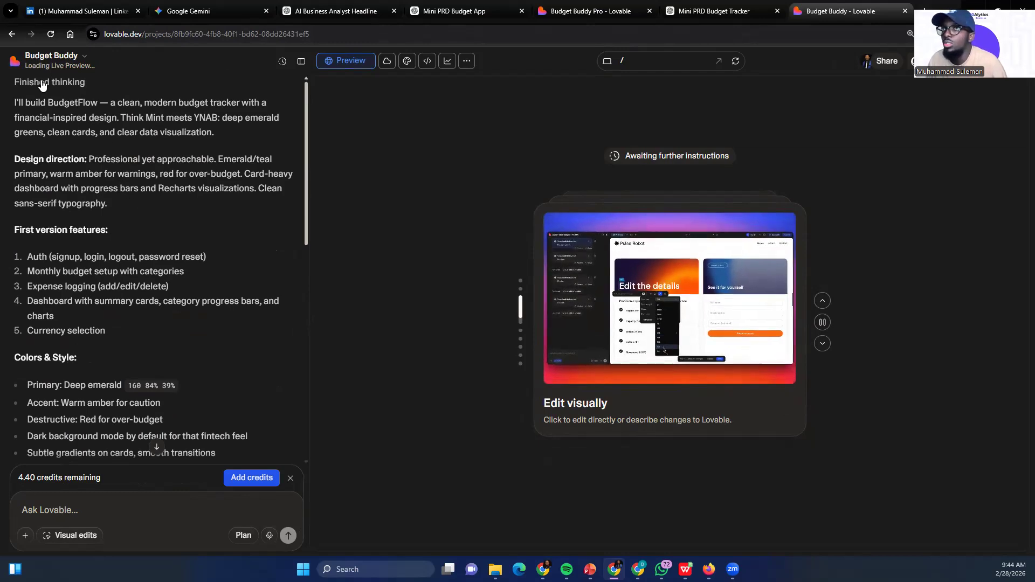
pyautogui.scroll(-5, 40, 255)
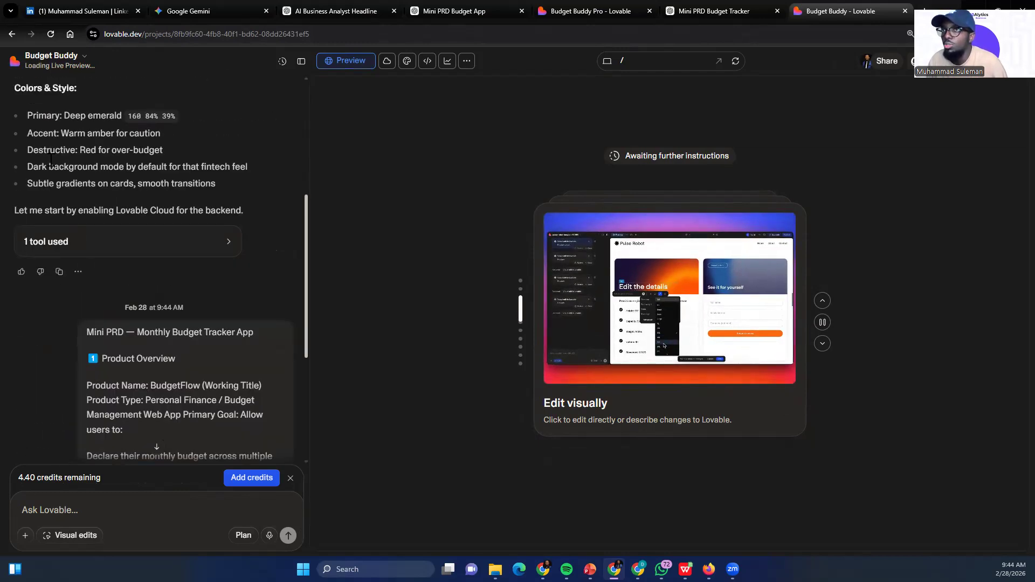
pyautogui.scroll(5, 51, 159)
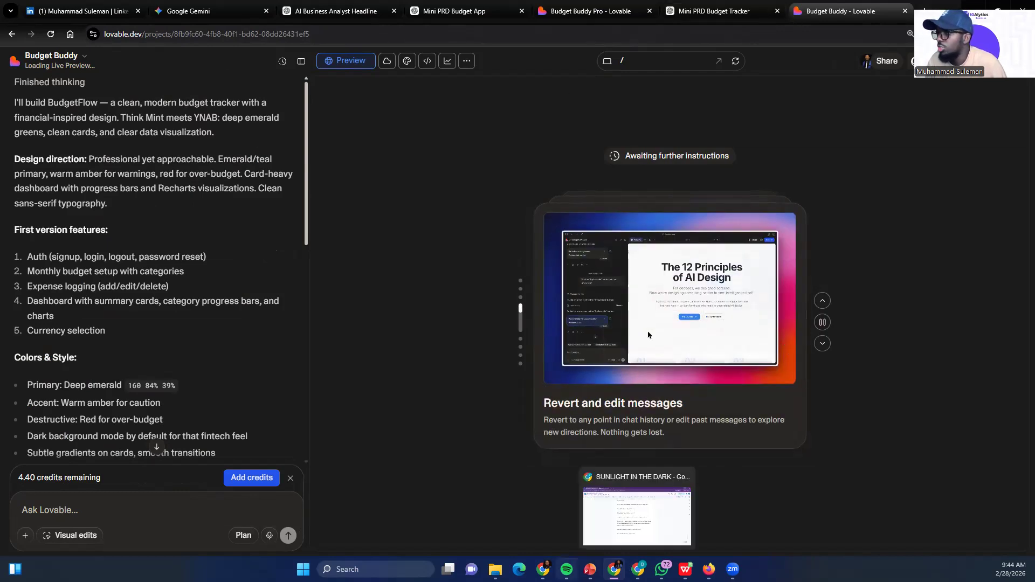
# Switch to the NotebookLM notebook and open the "BlackBerry King to Ninja" slide deck in the expanded viewer
pyautogui.moveTo(615, 569)
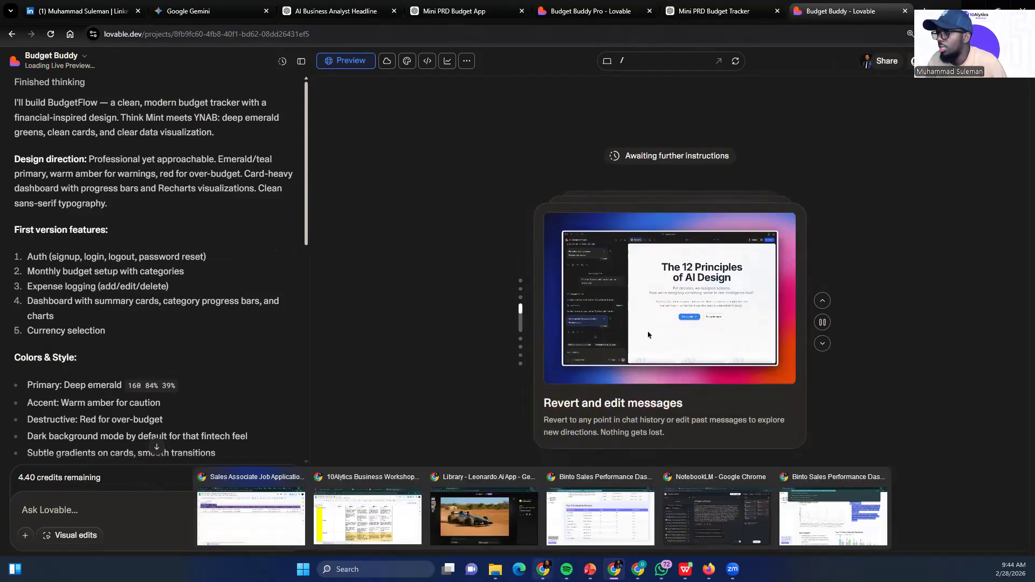
pyautogui.click(721, 512)
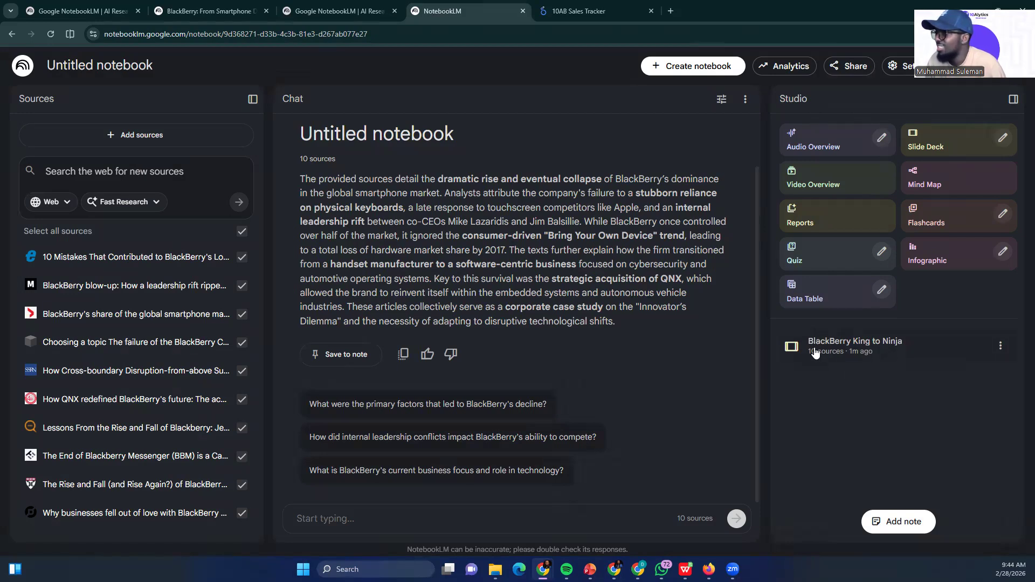
pyautogui.click(910, 349)
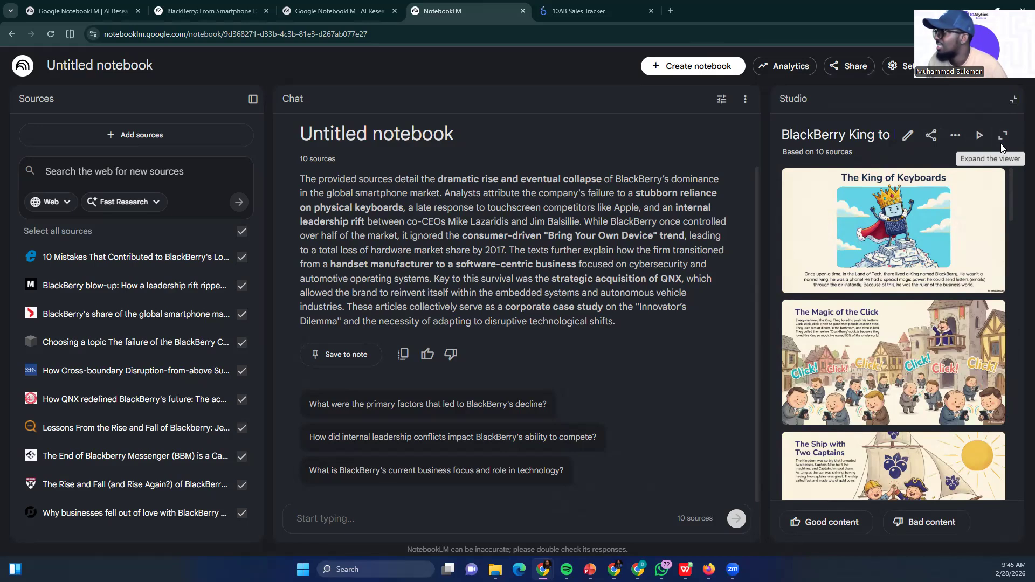
pyautogui.click(1003, 135)
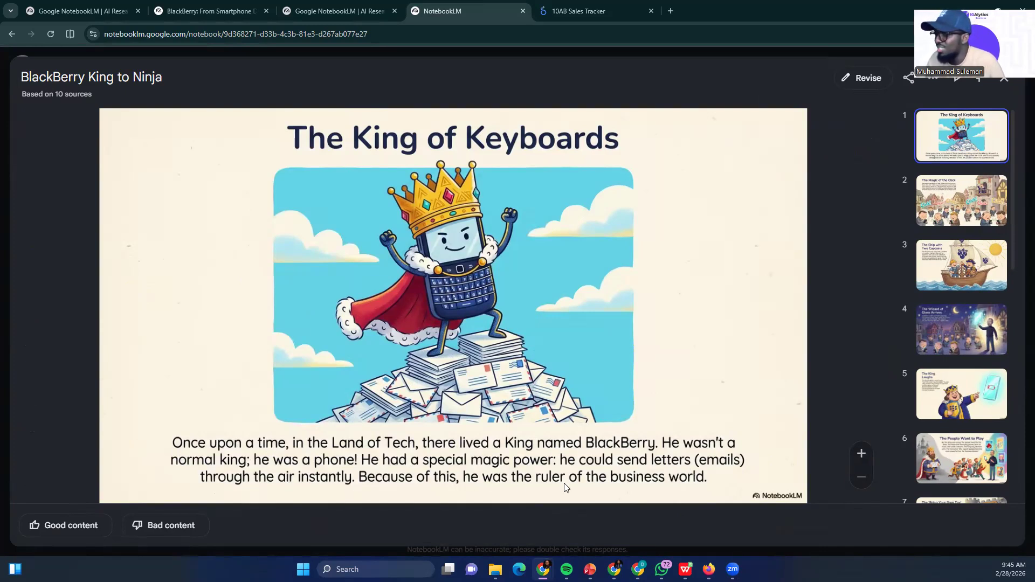
# Read through the slides from "The Magic of the Click" to "Attack of the Cockroaches!", comparing the last one with "The Captains Fight"
pyautogui.click(927, 200)
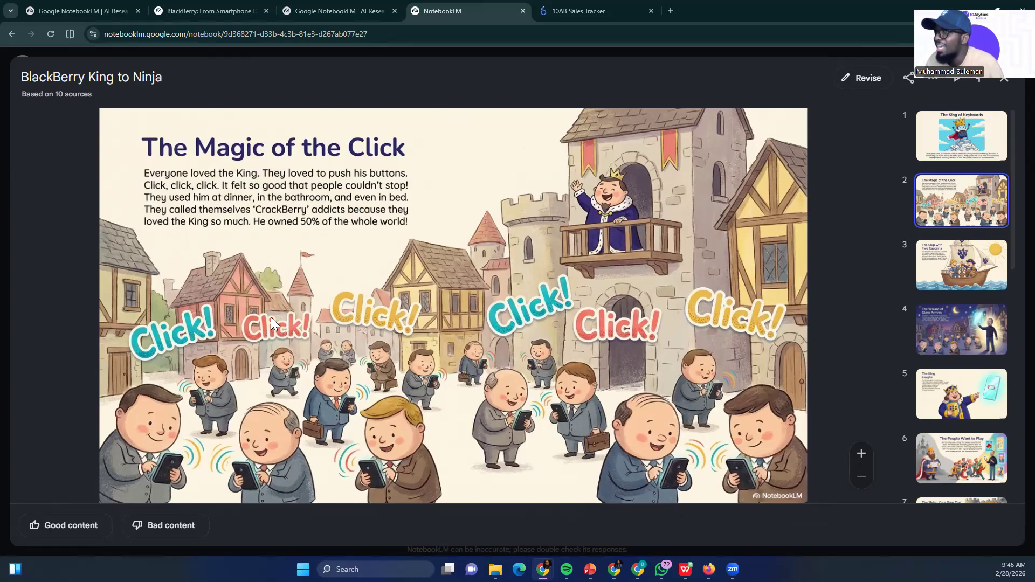
pyautogui.press('Down')
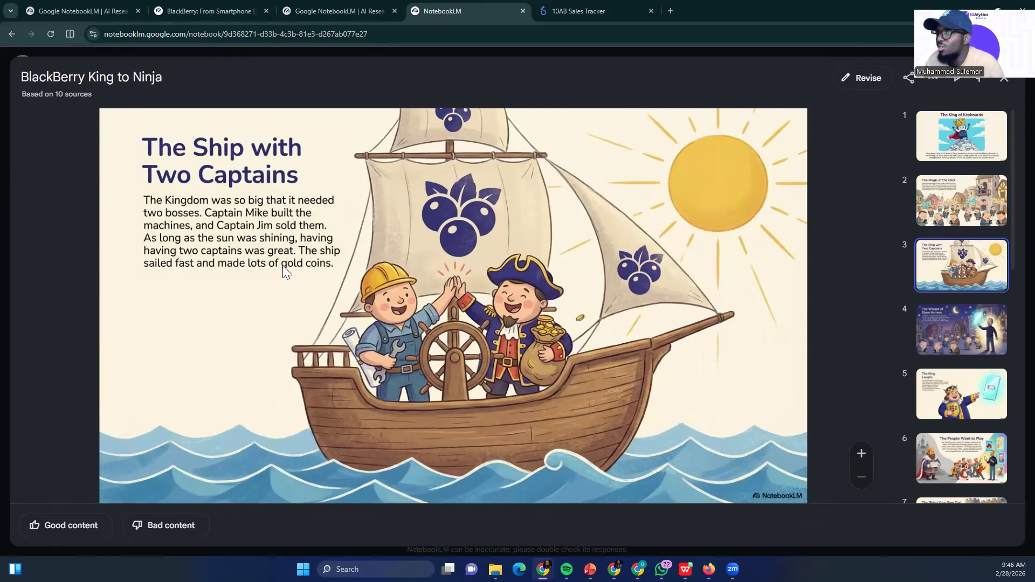
pyautogui.press('Right')
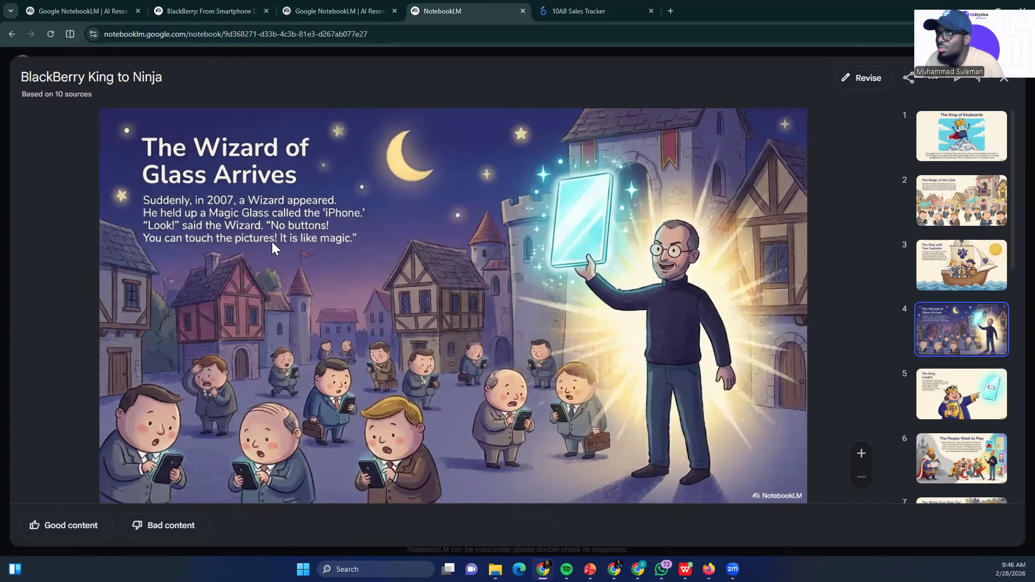
pyautogui.press('Right')
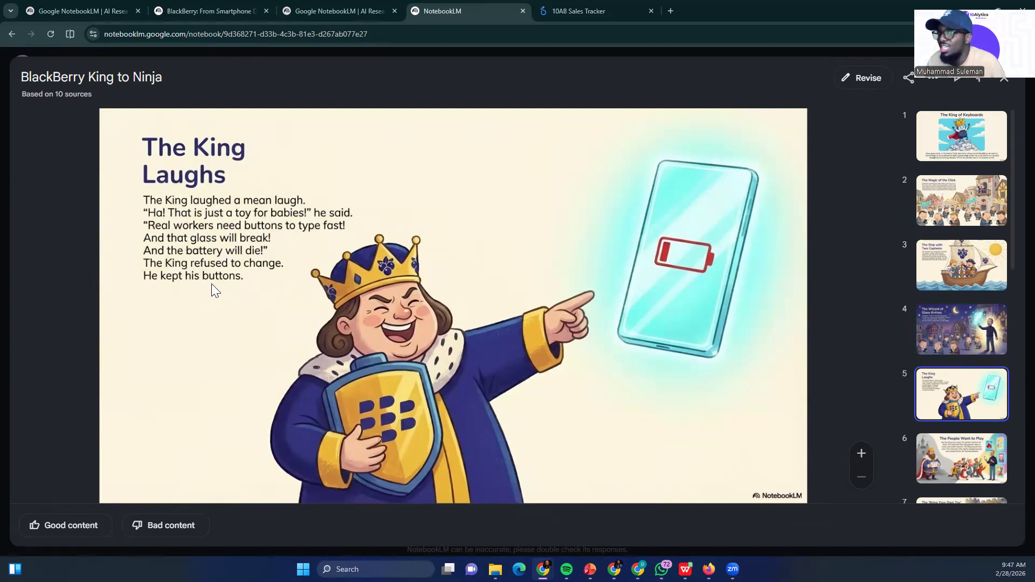
pyautogui.press('Right')
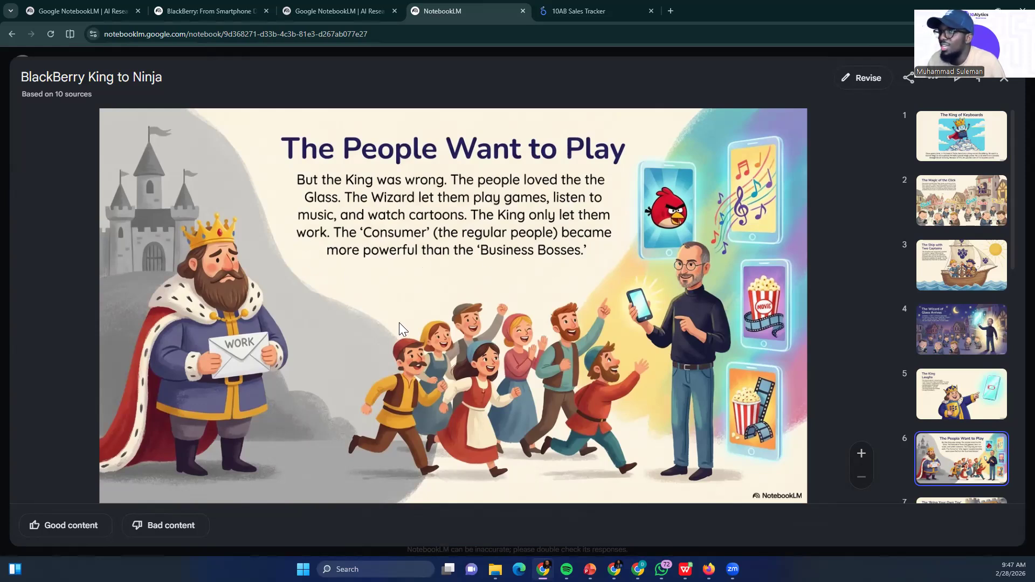
pyautogui.press('Right')
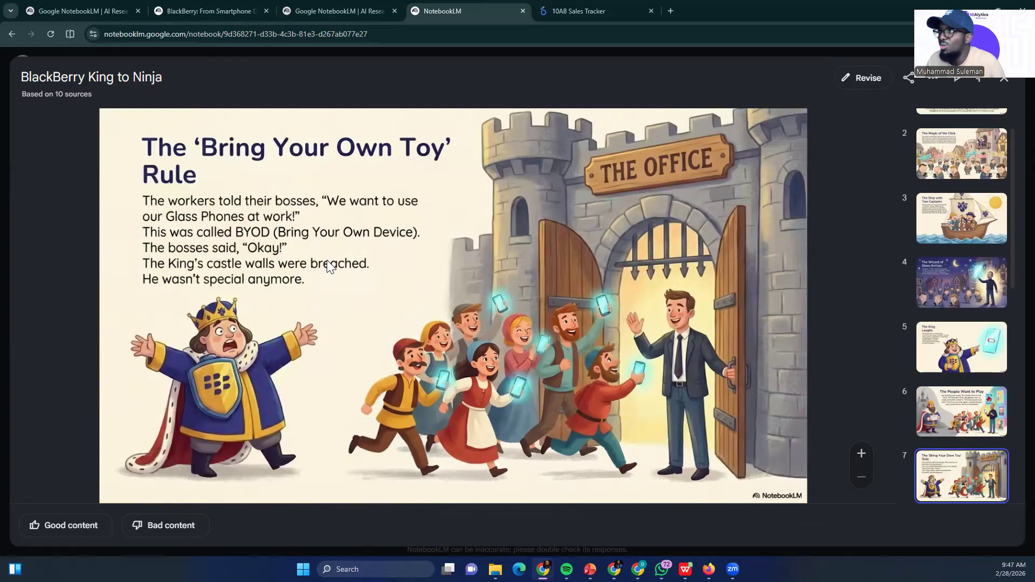
pyautogui.press('Right')
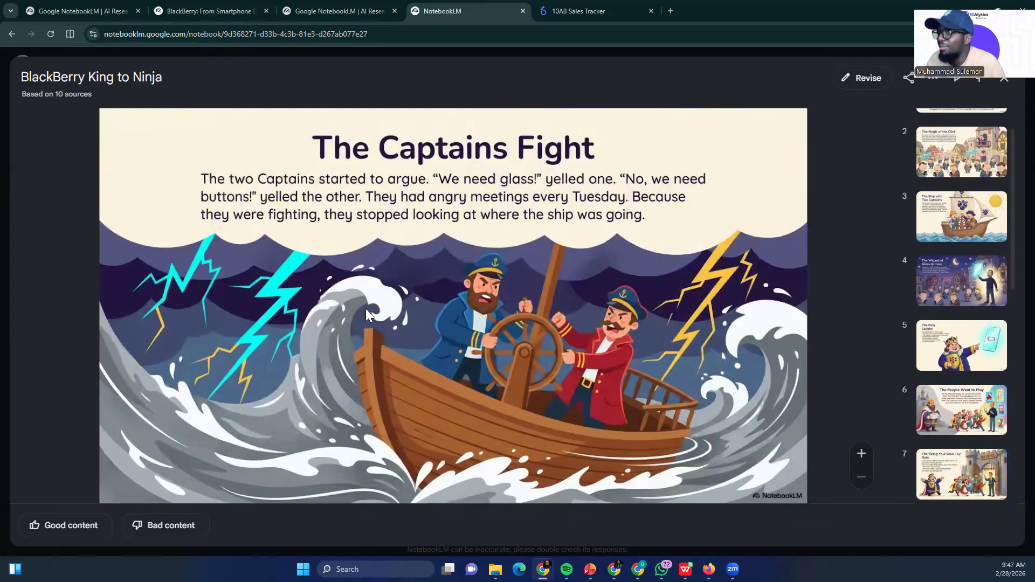
pyautogui.press('Right')
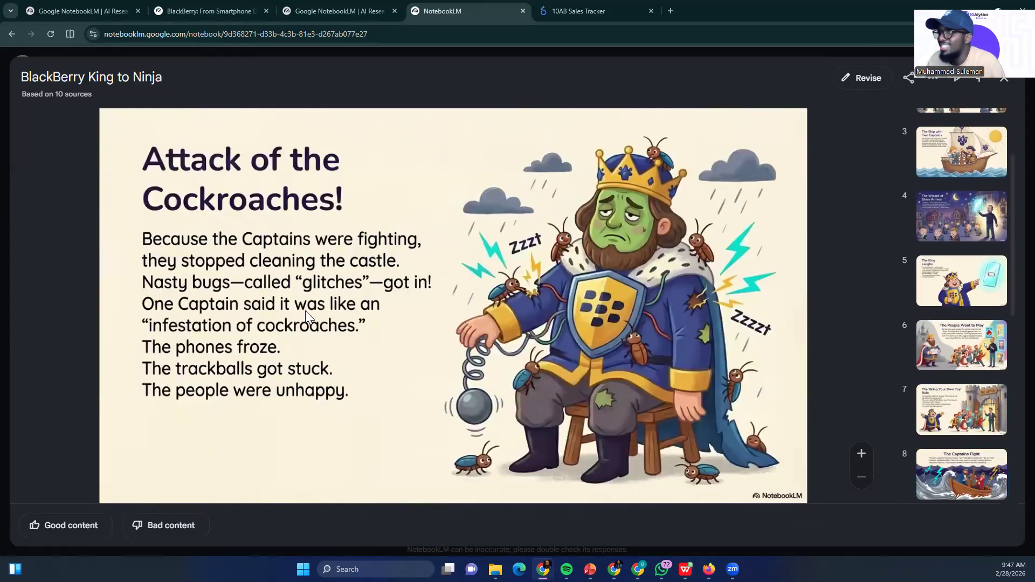
pyautogui.press('Left')
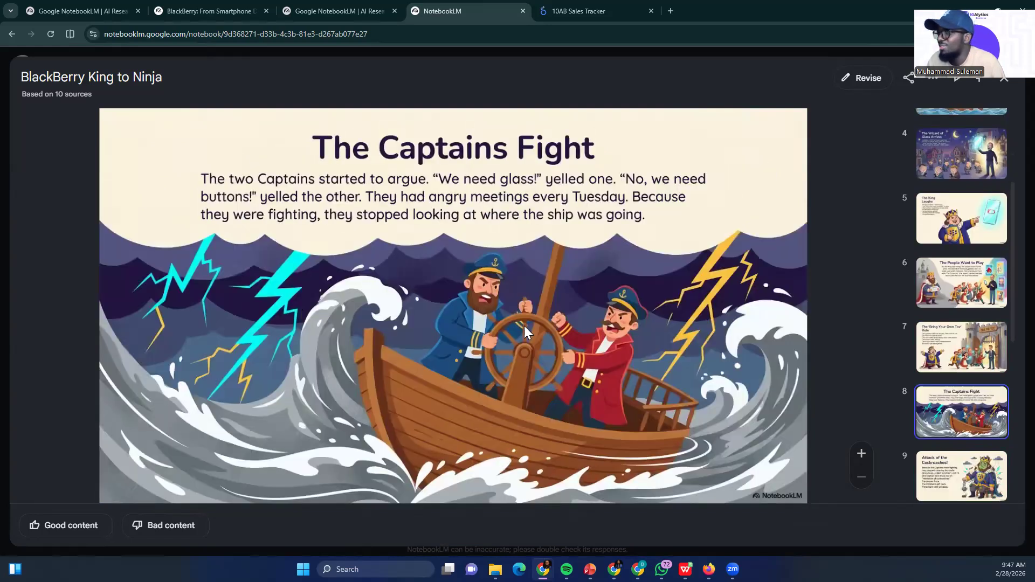
pyautogui.press('Right')
pyautogui.press('Left')
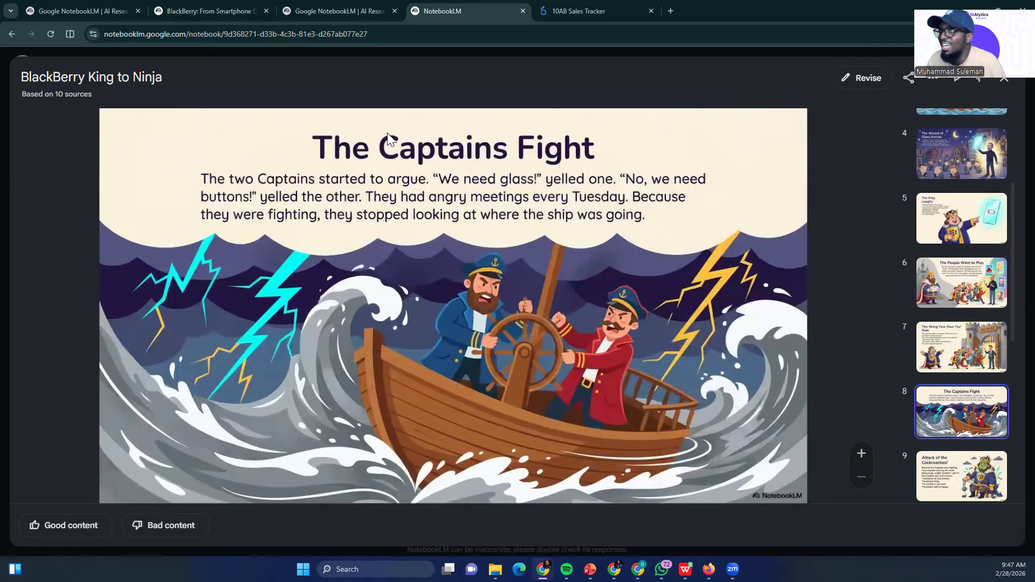
pyautogui.press('Right')
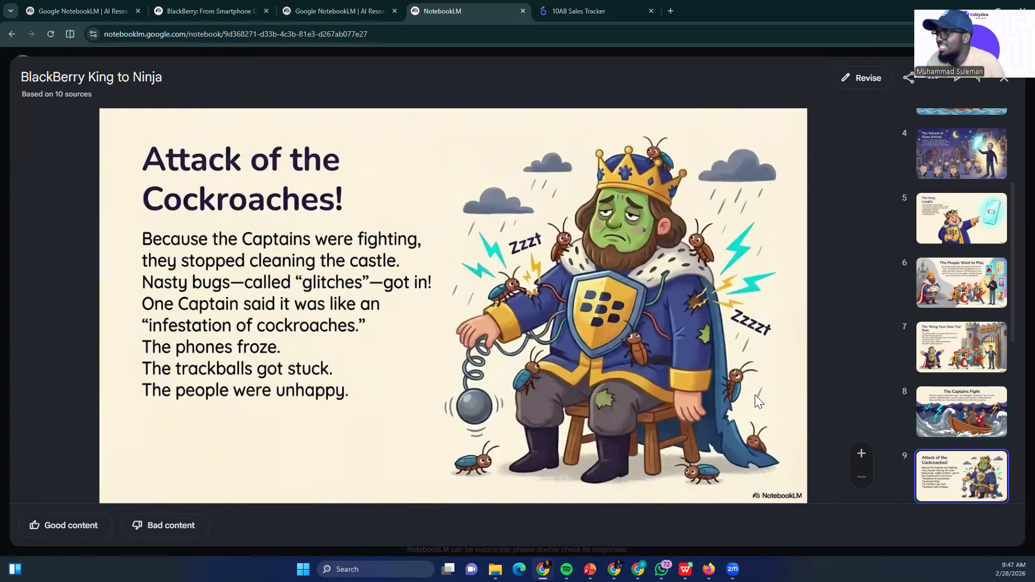
# View the remaining slides from "The Wobbly Screen" through to "The End (Or Is It?)"
pyautogui.press('Right')
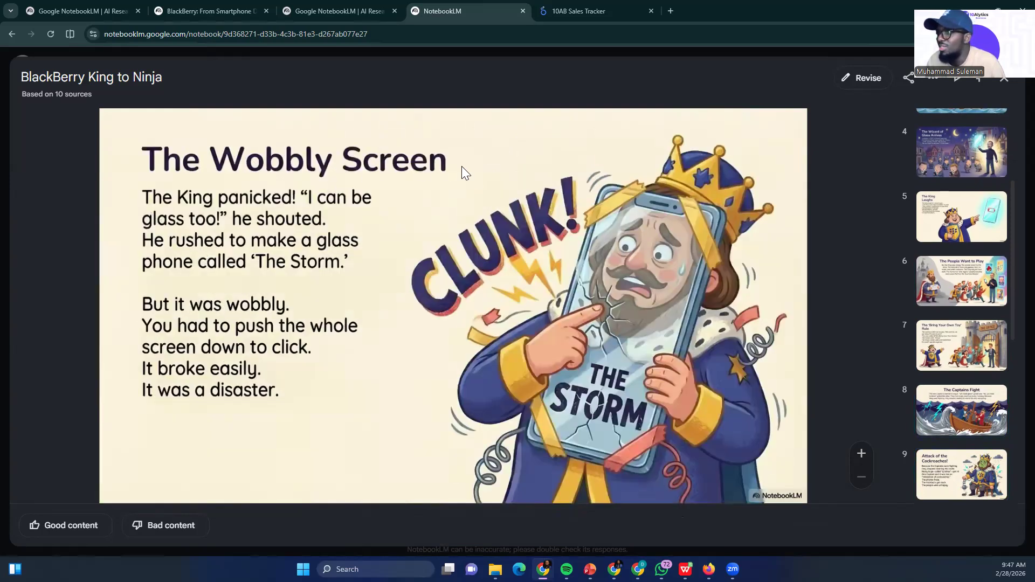
pyautogui.press('Right')
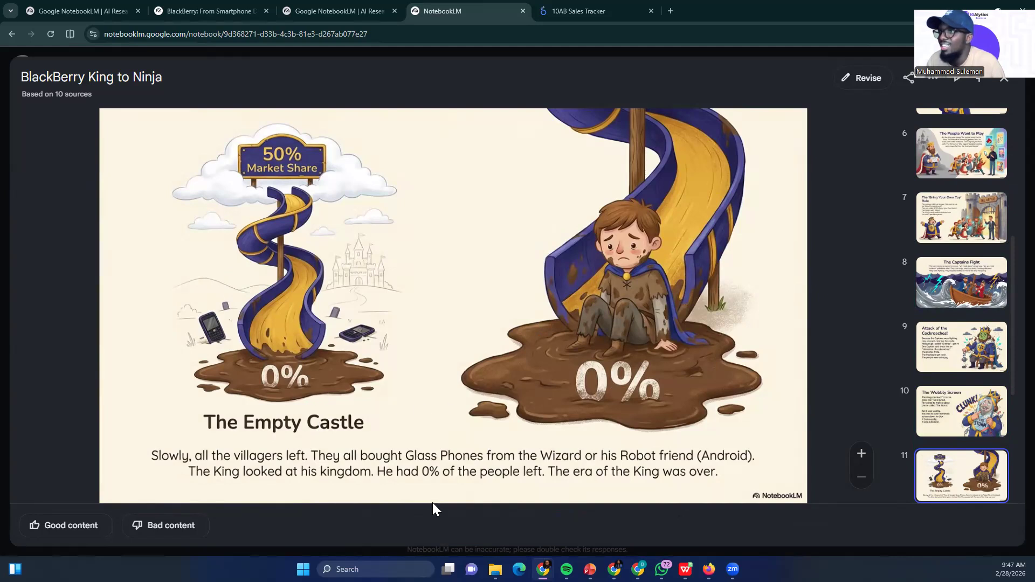
pyautogui.press('Right')
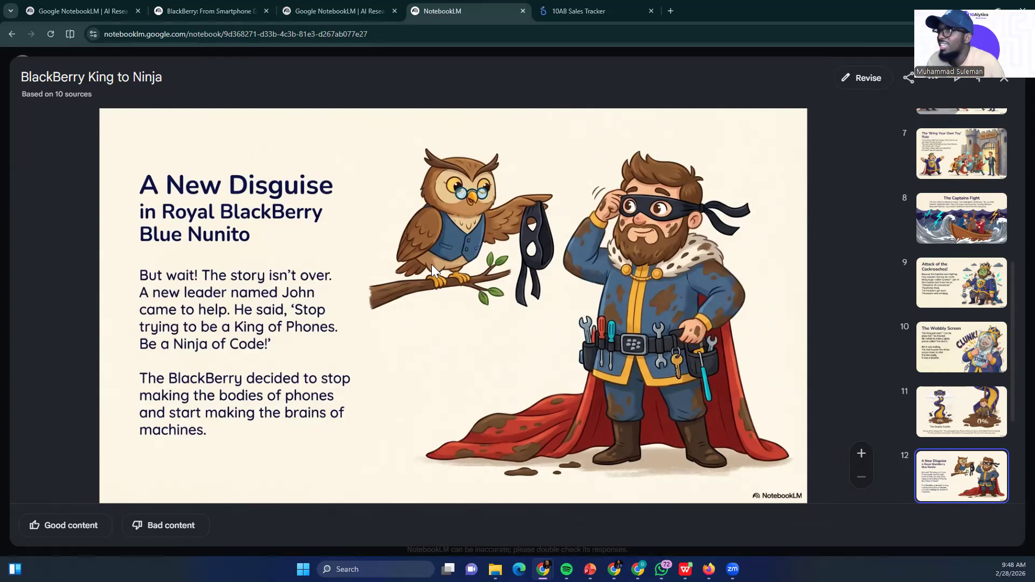
pyautogui.press('Right')
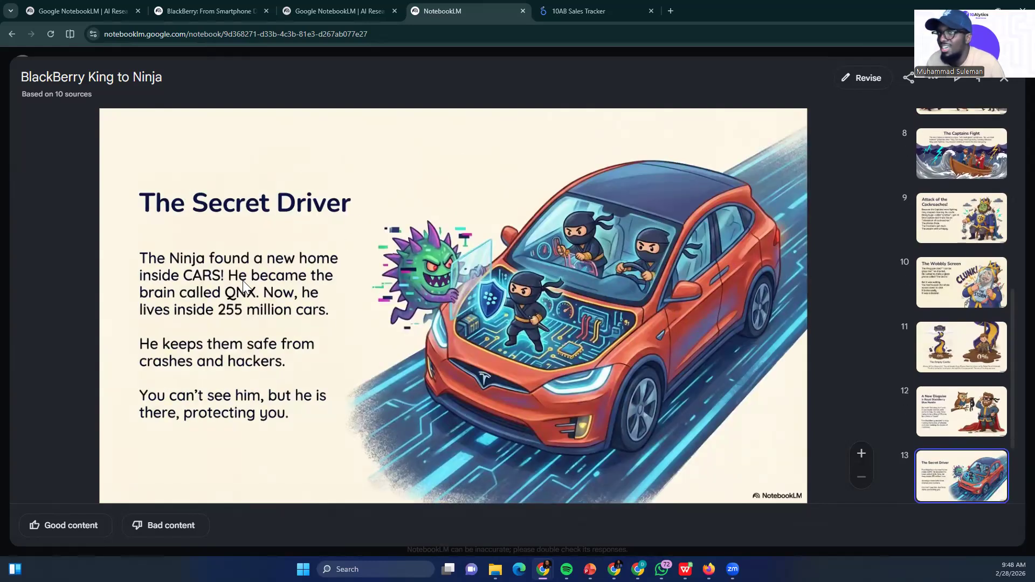
pyautogui.press('Right')
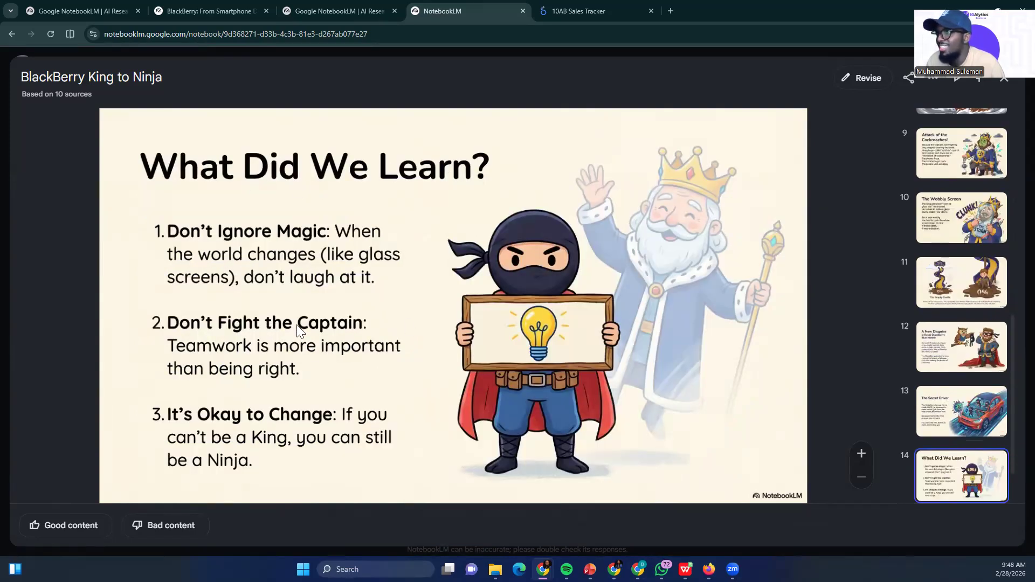
pyautogui.press('Right')
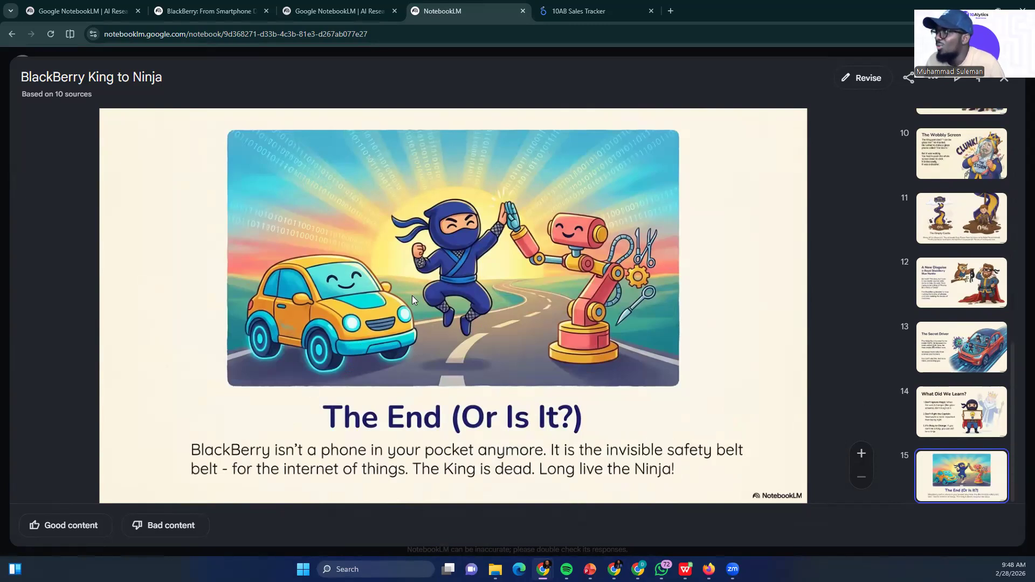
# Go back through the deck from the final slide to "The Magic of the Click", reviewing the slides in reverse
pyautogui.press('Left')
pyautogui.press('Left')
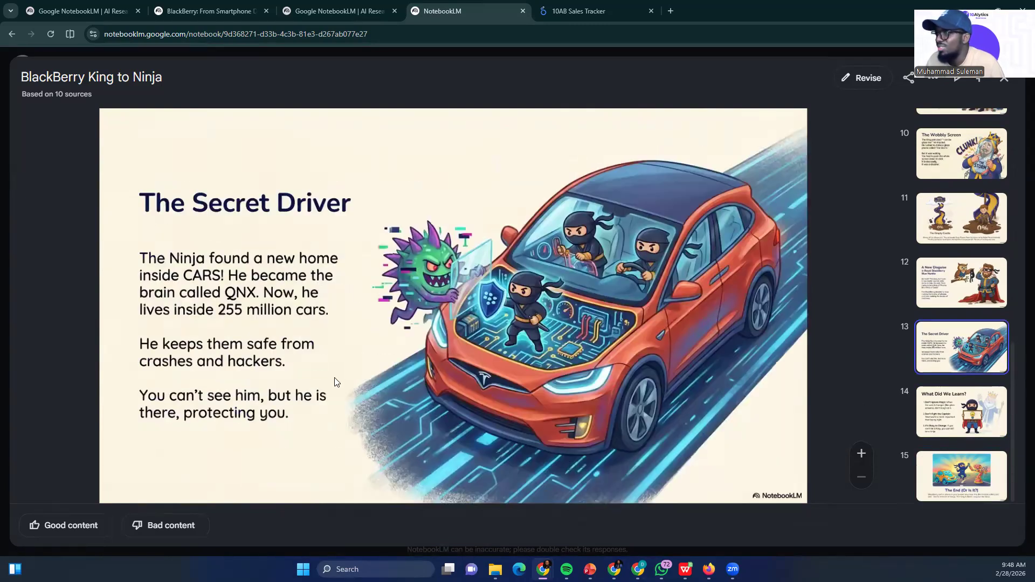
pyautogui.press('Left')
pyautogui.press('Left')
pyautogui.press('Left')
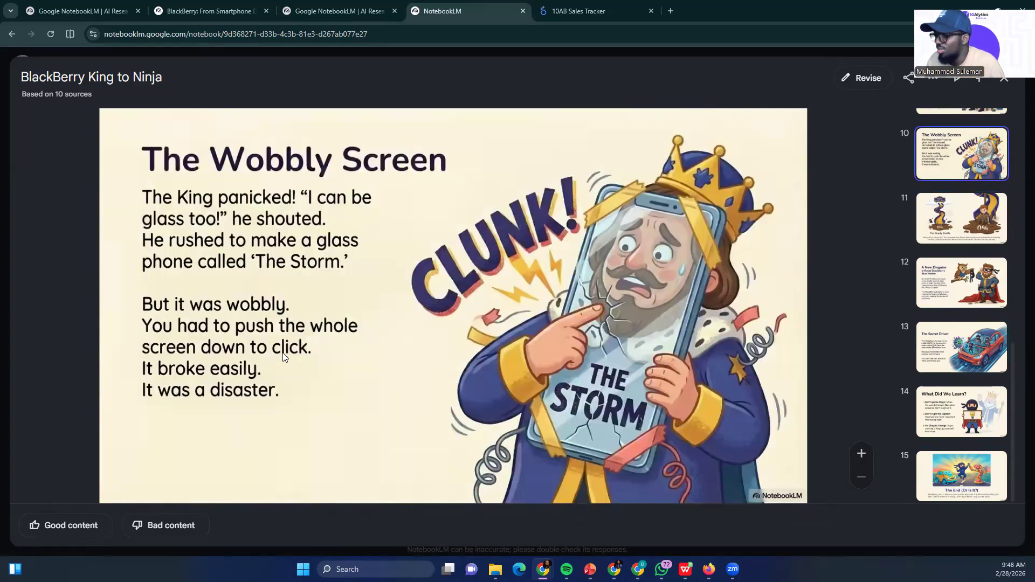
pyautogui.press('Left')
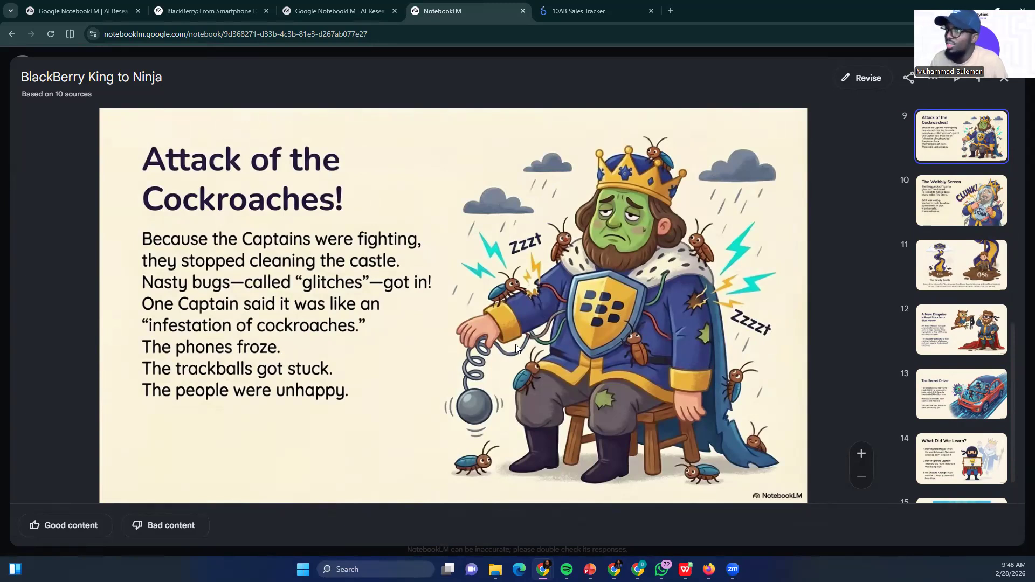
pyautogui.press('Left')
pyautogui.press('Left')
pyautogui.press('Left')
pyautogui.press('Left')
pyautogui.press('Left')
pyautogui.press('Left')
pyautogui.press('Left')
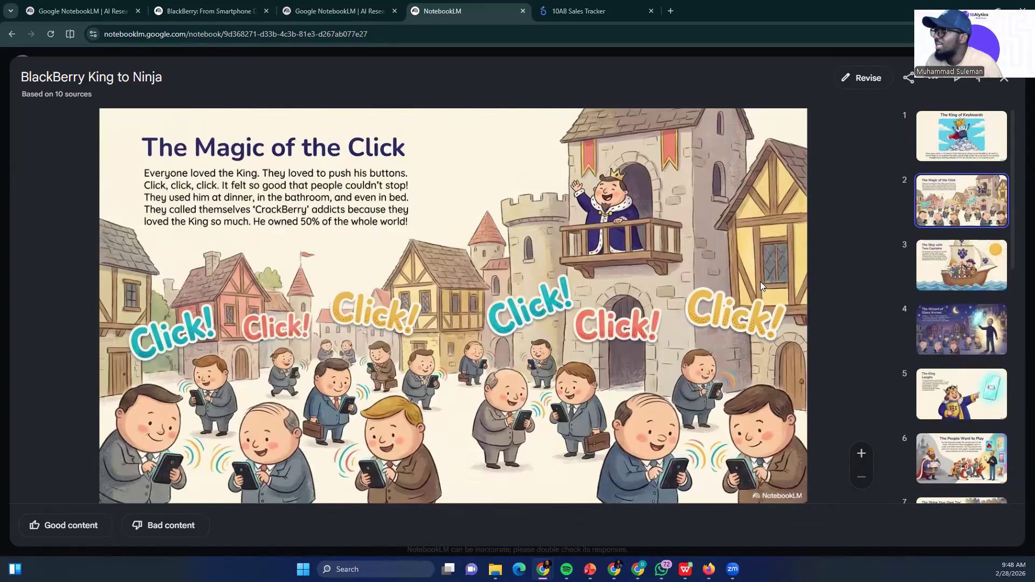
# Page forward through the slide deck from "The Magic of the Click" to the closing slides
pyautogui.press('Right')
pyautogui.press('Right')
pyautogui.press('Right')
pyautogui.press('Right')
pyautogui.press('Right')
pyautogui.press('Right')
pyautogui.press('Right')
pyautogui.press('Right')
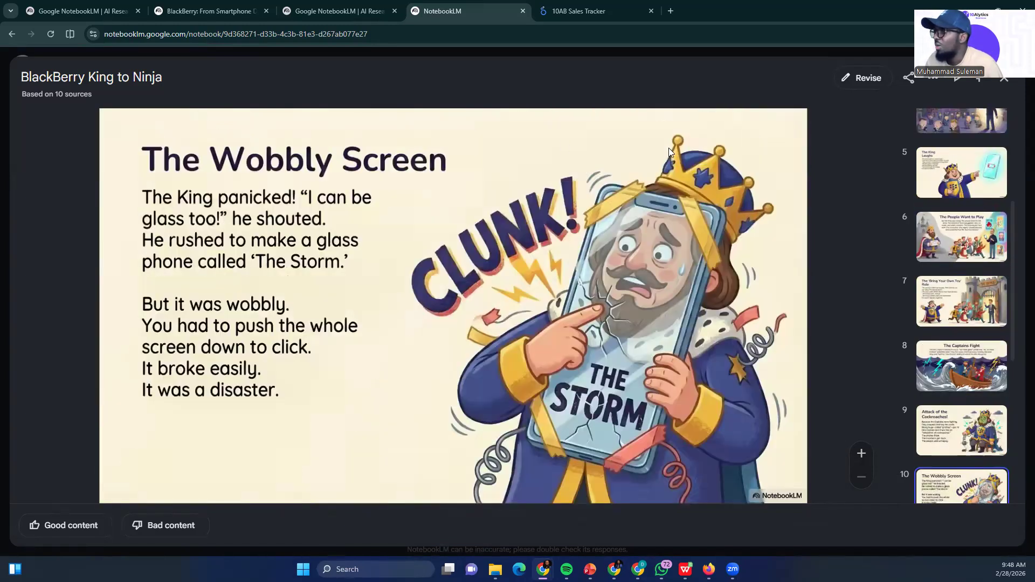
pyautogui.press('Right')
pyautogui.press('Right')
pyautogui.press('Right')
pyautogui.press('Right')
pyautogui.press('Left')
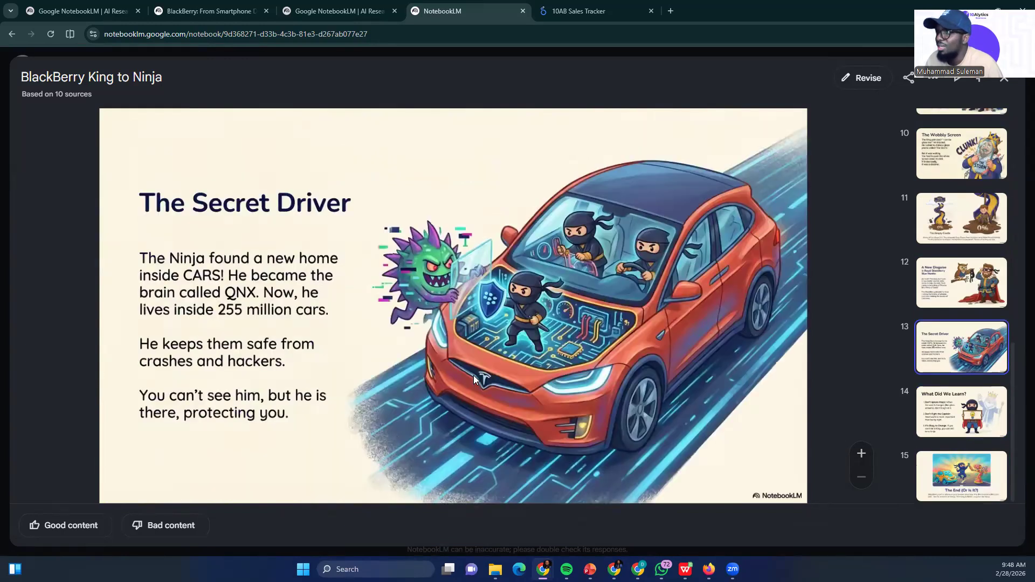
pyautogui.press('Right')
pyautogui.press('Right')
# Go back through the slides to "The King of Keyboards" at the start of the deck
pyautogui.press('Left')
pyautogui.press('Left')
pyautogui.press('Left')
pyautogui.press('Left')
pyautogui.press('Left')
pyautogui.press('Left')
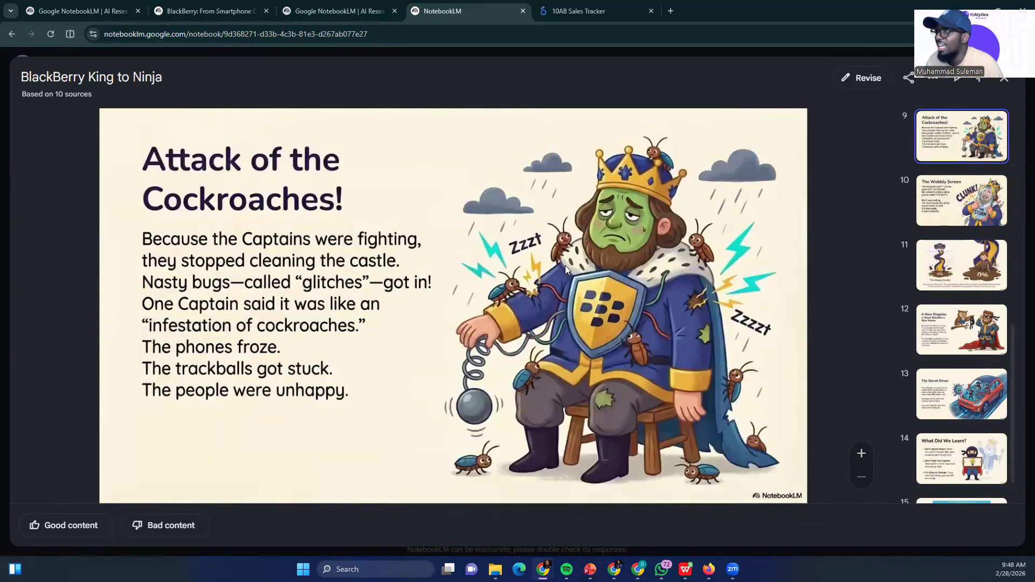
pyautogui.press('Left')
pyautogui.press('Left')
pyautogui.press('Left')
pyautogui.press('Left')
pyautogui.press('Left')
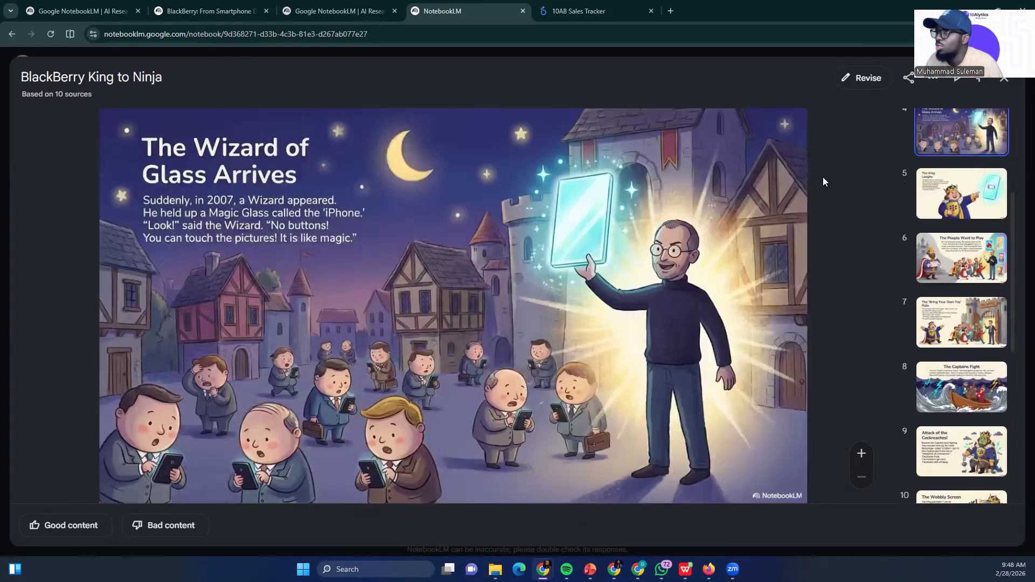
pyautogui.press('Left')
pyautogui.press('Left')
pyautogui.press('Left')
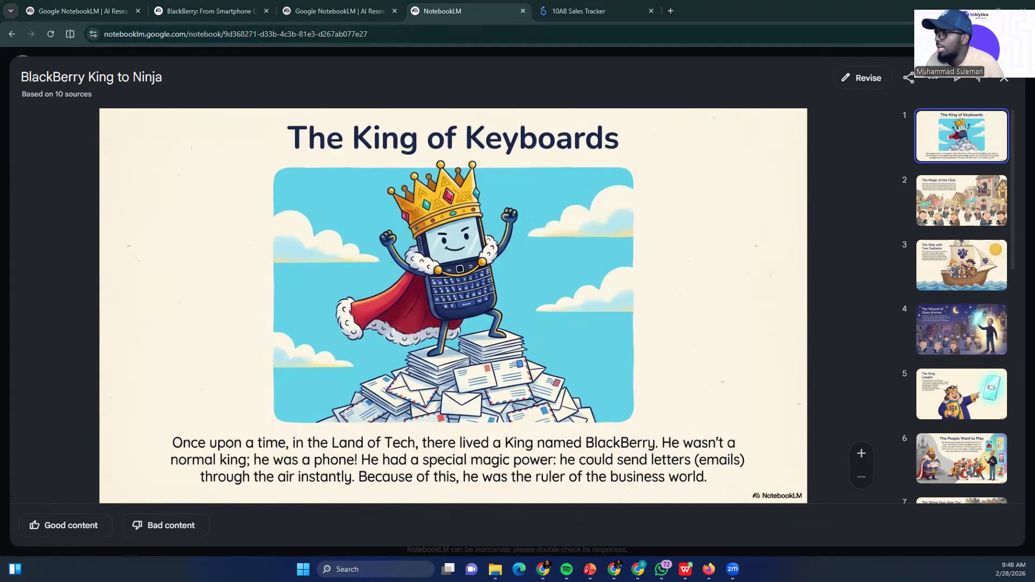
# Switch to the Budget Buddy project in Lovable and read the build plan's design direction, first version features, colors and style
pyautogui.moveTo(614, 568)
pyautogui.click(611, 510)
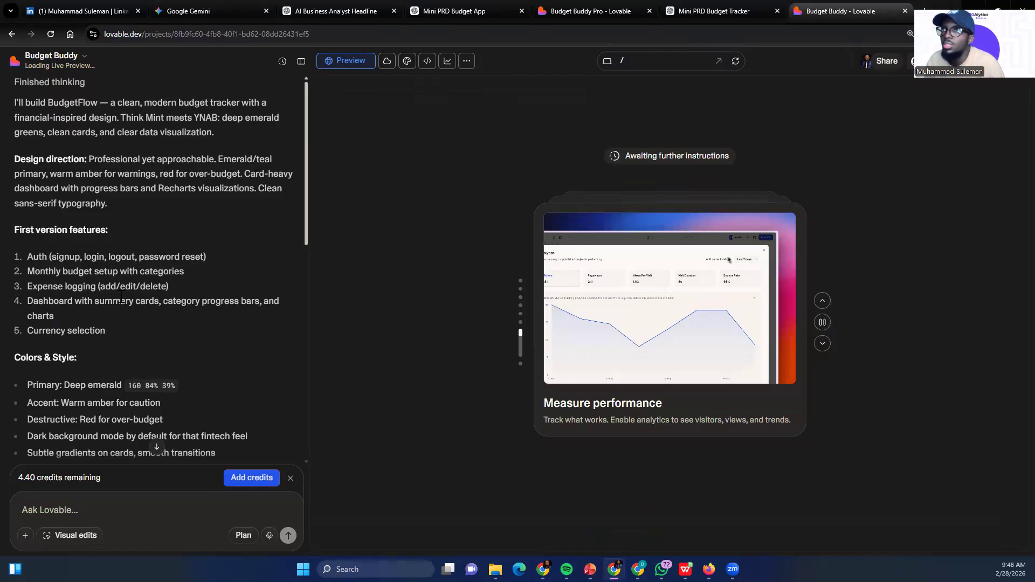
pyautogui.scroll(-3, 90, 253)
pyautogui.scroll(3, 93, 244)
pyautogui.scroll(-2, 86, 235)
pyautogui.scroll(-8, 81, 233)
pyautogui.scroll(7, 28, 232)
pyautogui.scroll(-3, 29, 235)
pyautogui.scroll(5, 32, 236)
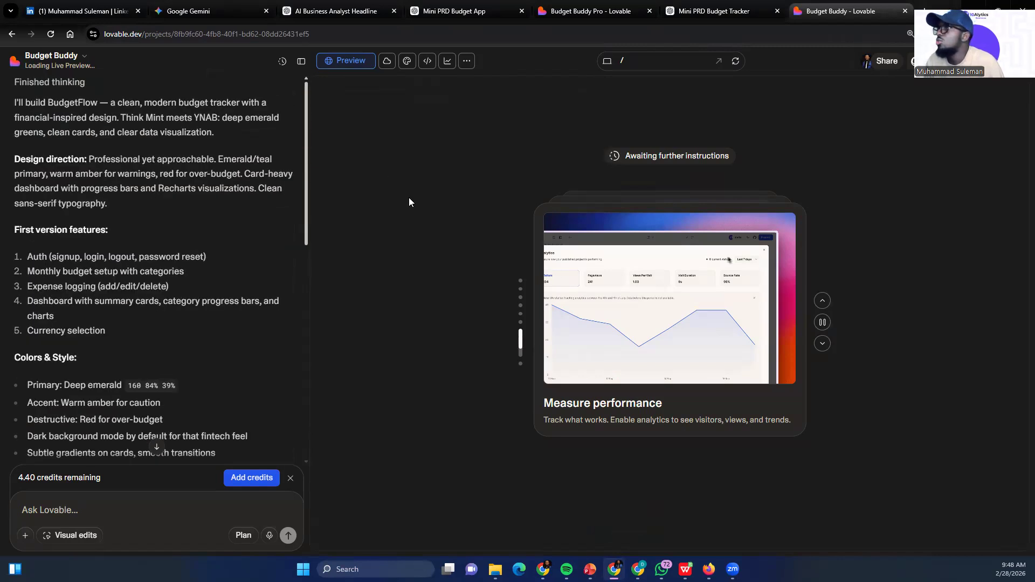
pyautogui.scroll(-1, 59, 192)
pyautogui.scroll(-1, 55, 193)
pyautogui.scroll(2, 52, 275)
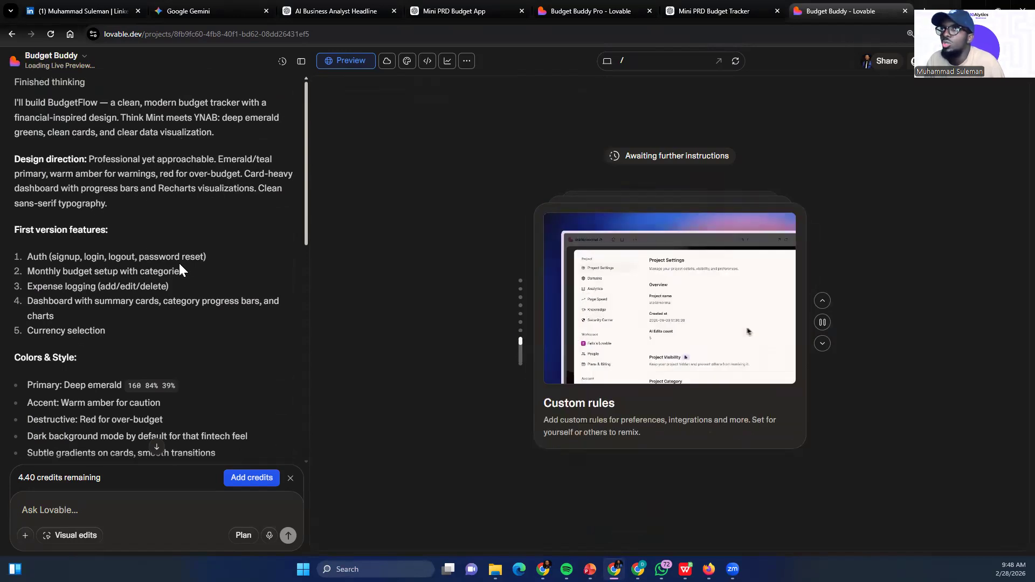
pyautogui.scroll(-1, 86, 265)
pyautogui.scroll(1, 85, 265)
pyautogui.scroll(-6, 59, 273)
pyautogui.scroll(-3, 48, 274)
pyautogui.scroll(9, 46, 276)
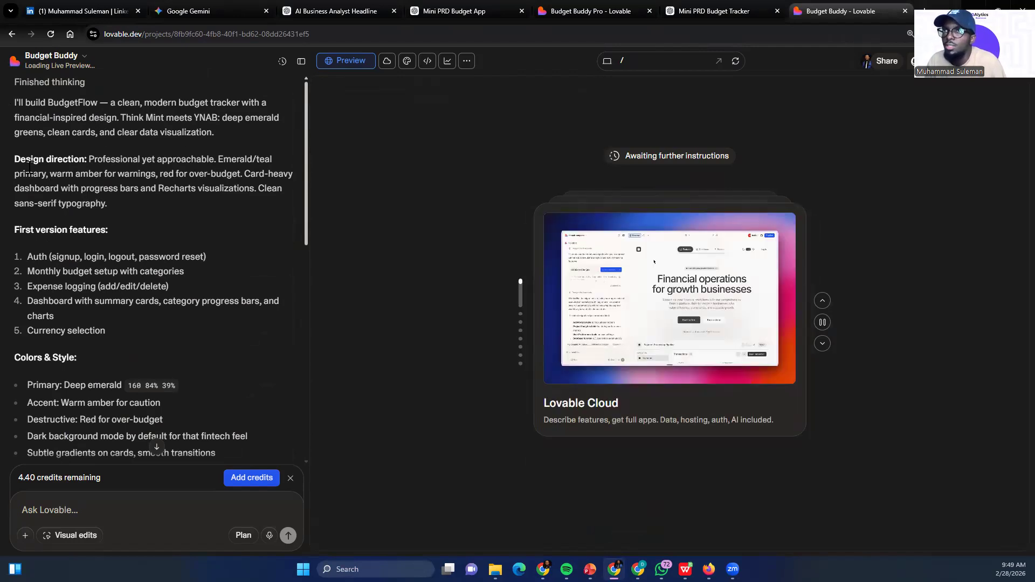
pyautogui.scroll(-2, 123, 205)
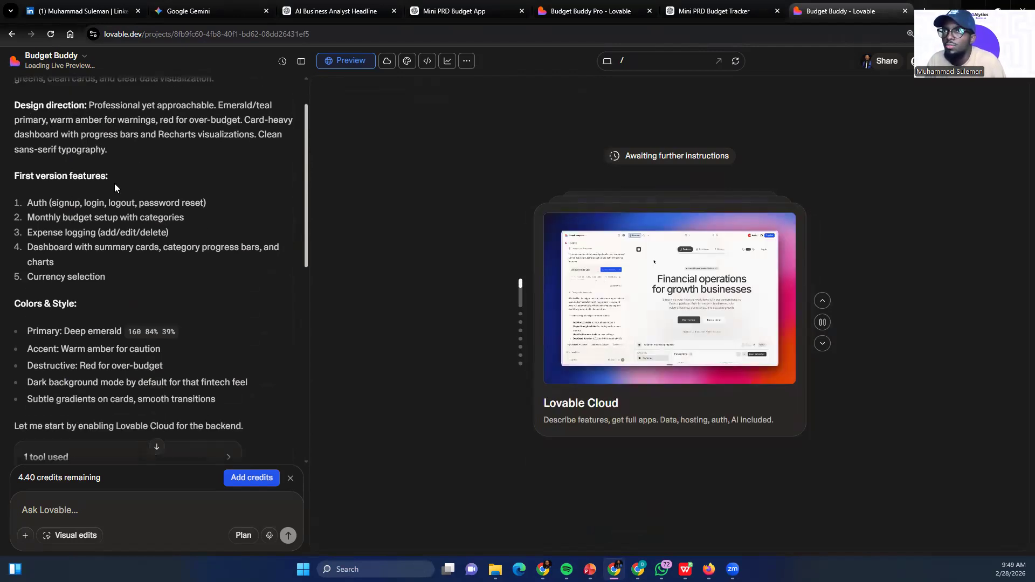
pyautogui.scroll(-2, 76, 250)
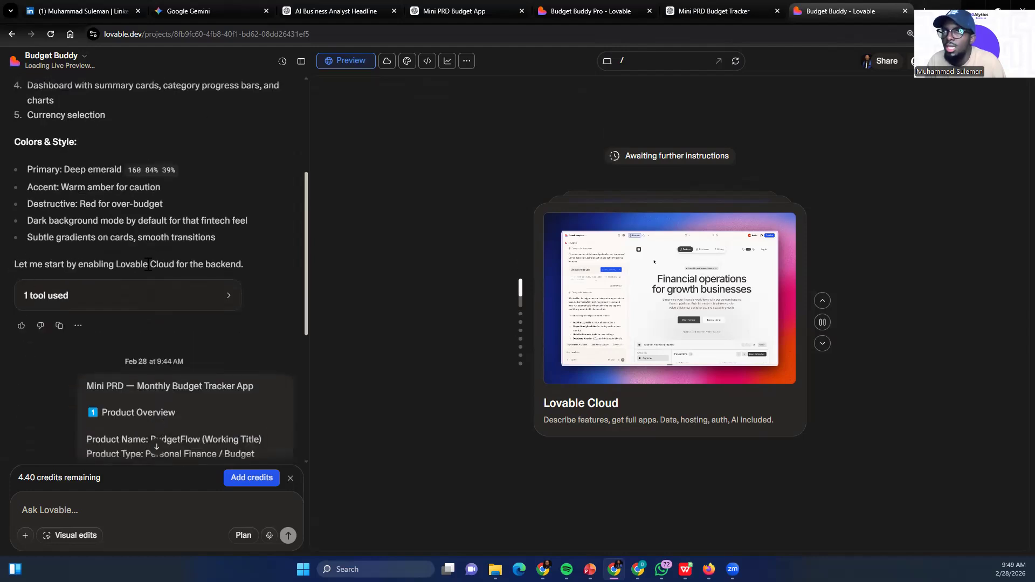
pyautogui.scroll(-1, 147, 264)
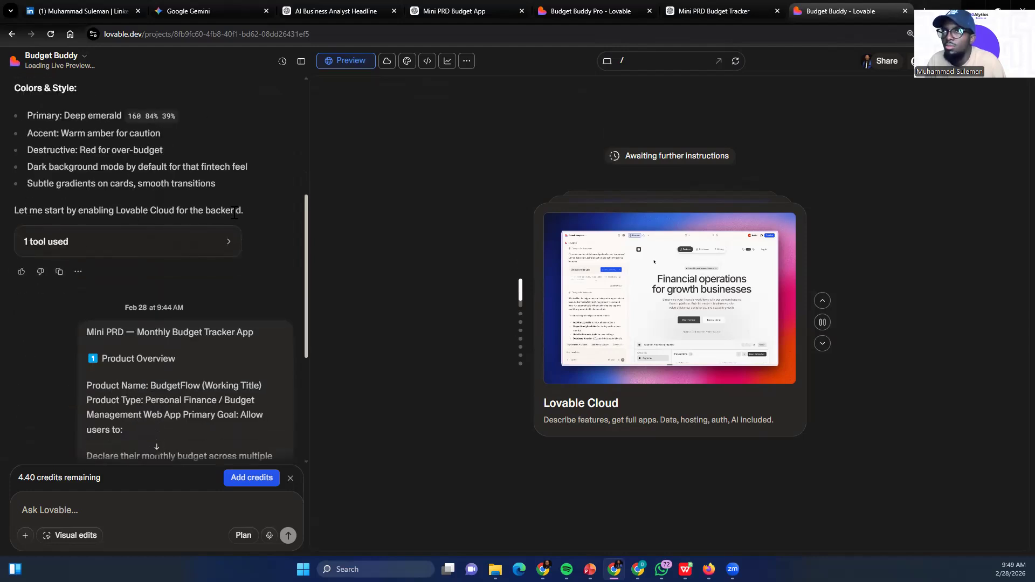
# Open the details of the tool used in the build plan, review the plan alongside them, and close the details
pyautogui.click(199, 246)
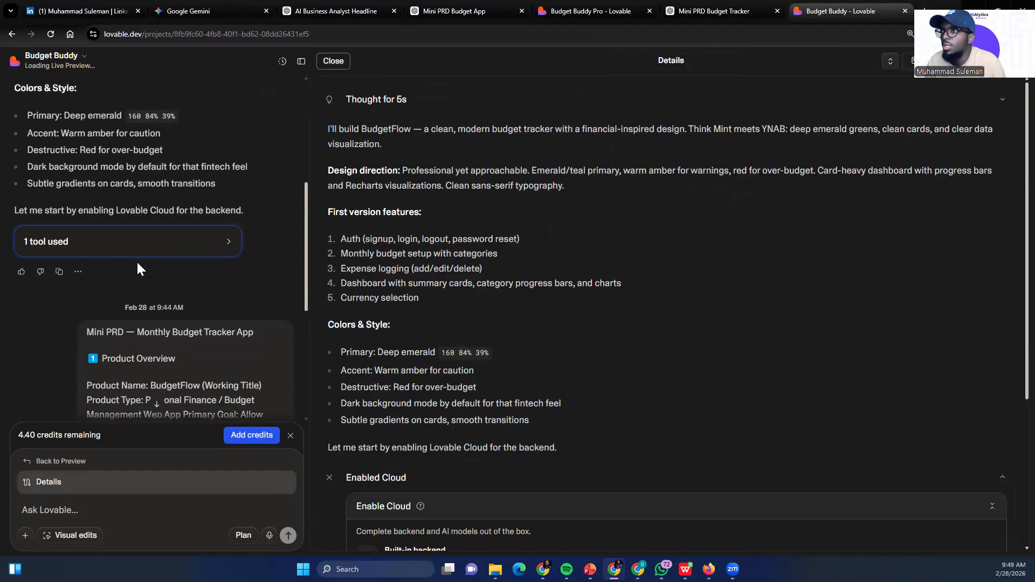
pyautogui.scroll(-6, 137, 264)
pyautogui.scroll(6, 92, 243)
pyautogui.scroll(-1, 93, 234)
pyautogui.scroll(-2, 50, 397)
pyautogui.scroll(7, 49, 391)
pyautogui.scroll(1, 49, 334)
pyautogui.scroll(-4, 52, 312)
pyautogui.scroll(4, 75, 291)
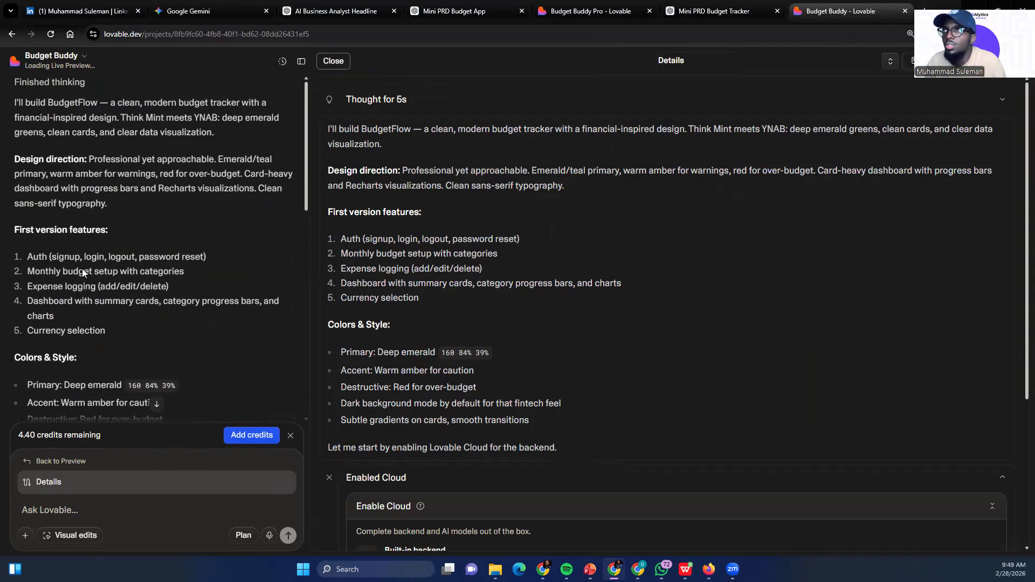
pyautogui.click(332, 61)
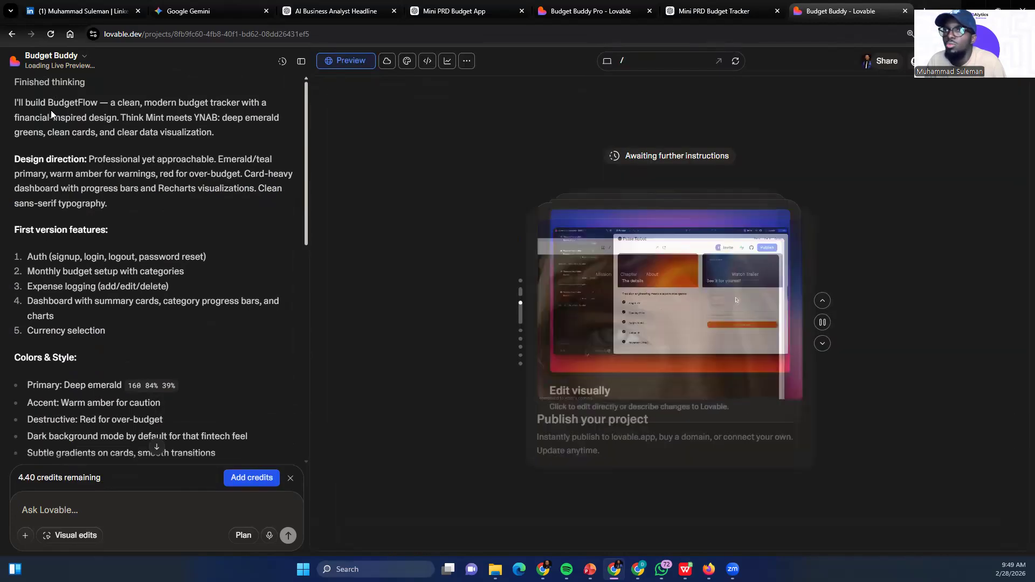
# Reload the Budget Buddy project page and allow Lovable Cloud to be enabled with Europe as the hosting region
pyautogui.scroll(-7, 51, 110)
pyautogui.scroll(7, 17, 243)
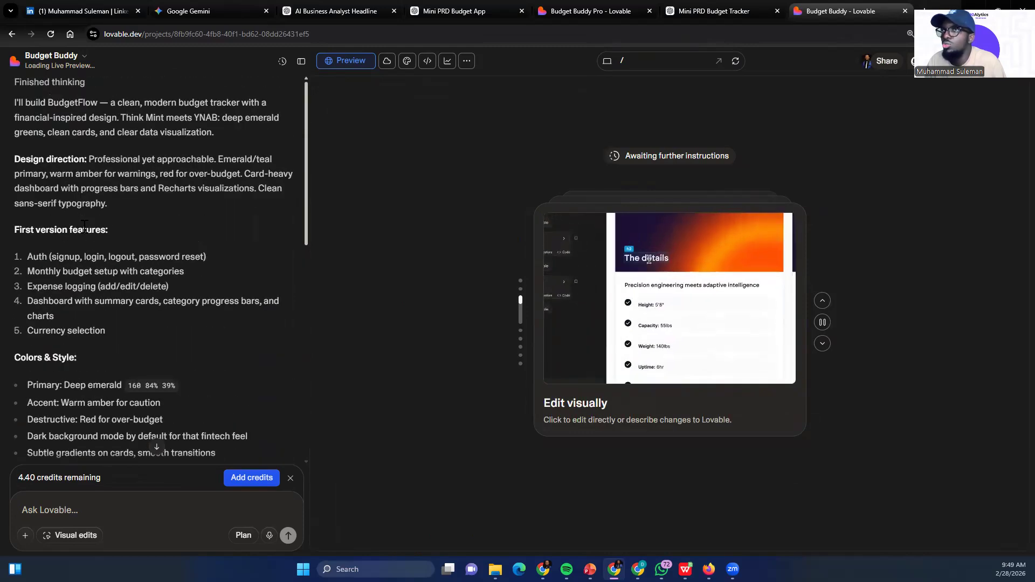
pyautogui.click(51, 34)
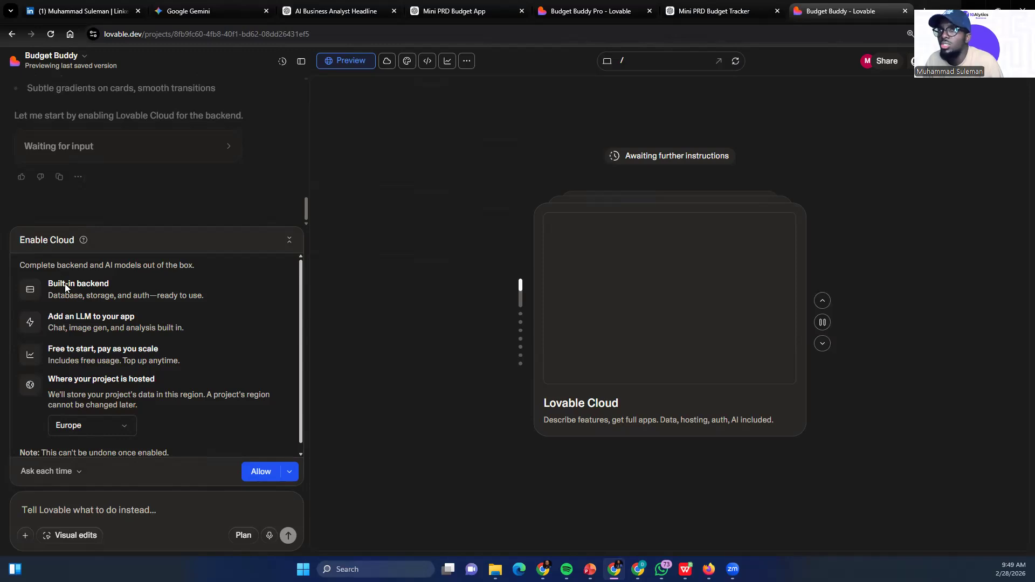
pyautogui.click(261, 471)
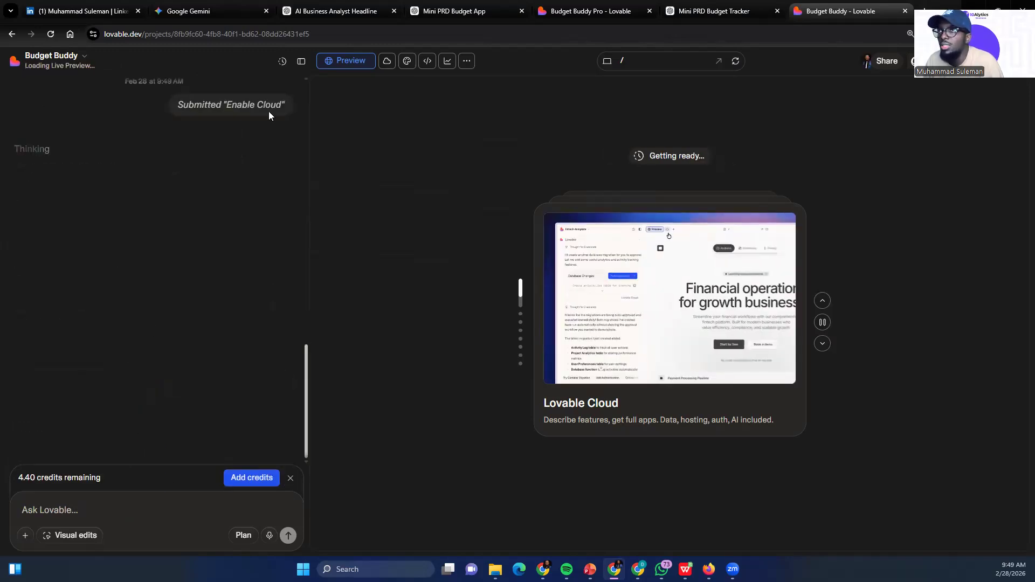
# Follow the build progress in the chat and read the summary of what was built for BudgetFlow
pyautogui.scroll(3, 127, 125)
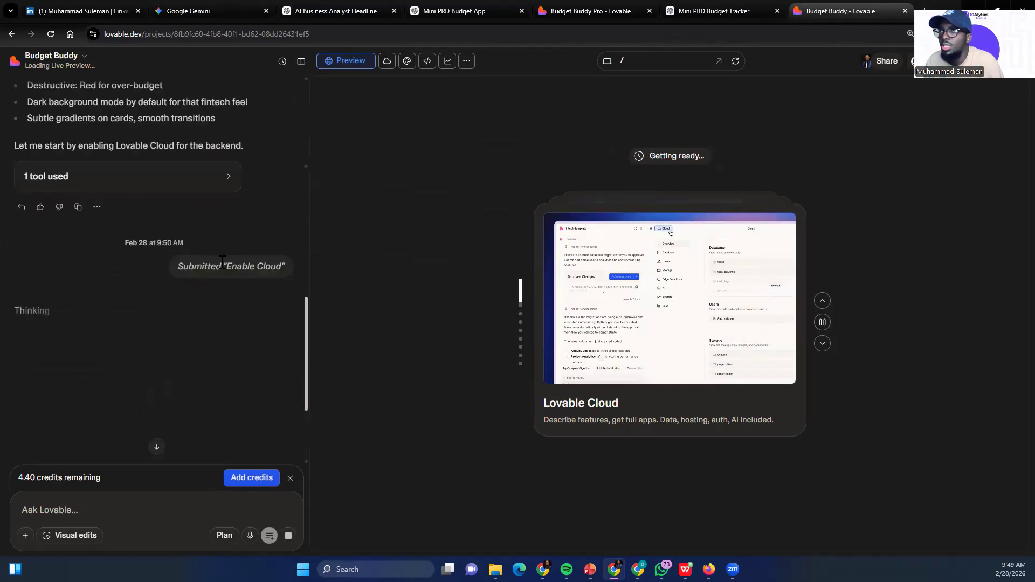
pyautogui.scroll(-2, 53, 311)
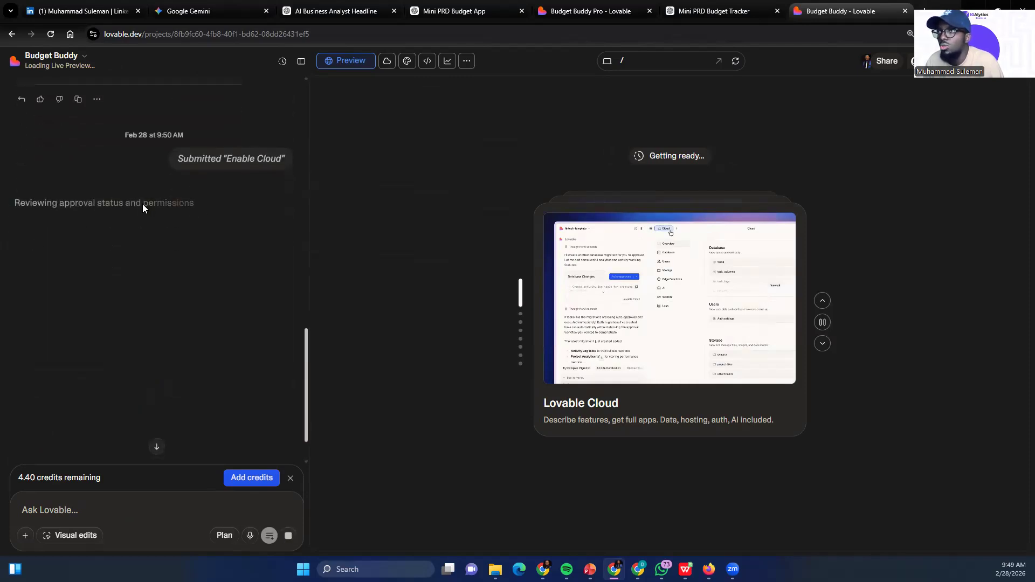
pyautogui.scroll(-1, 167, 227)
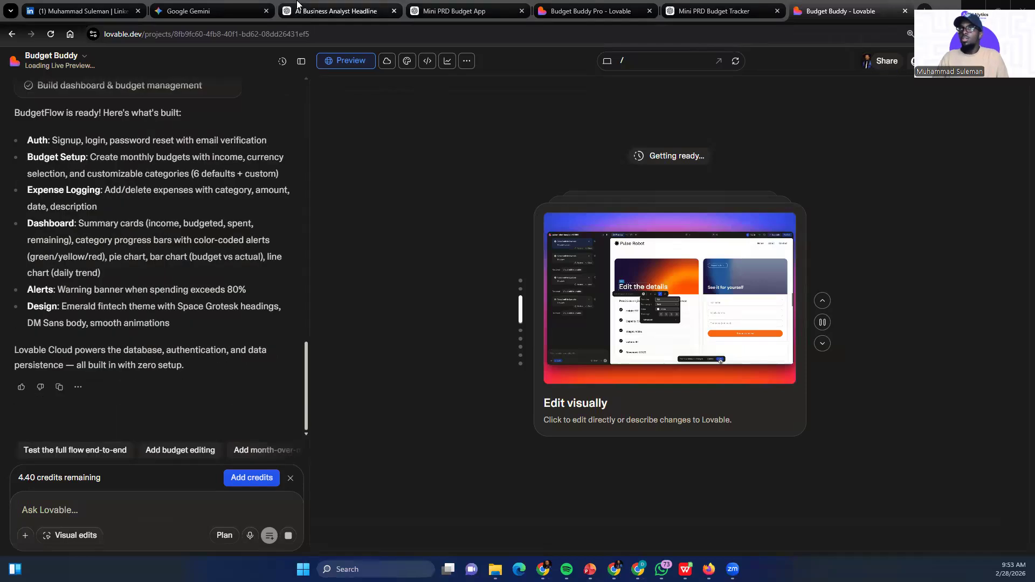
pyautogui.scroll(3, 51, 189)
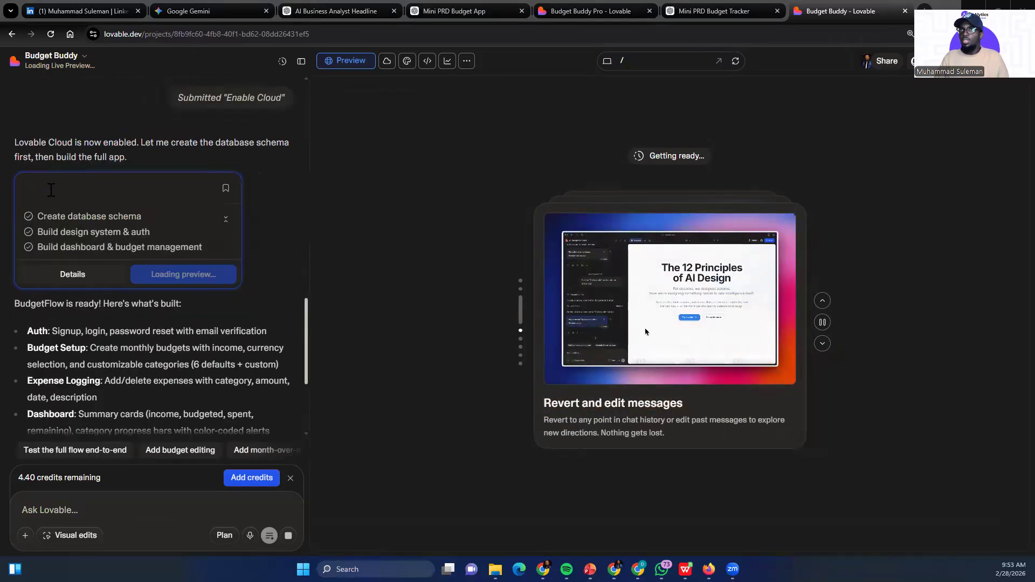
pyautogui.scroll(-1, 71, 275)
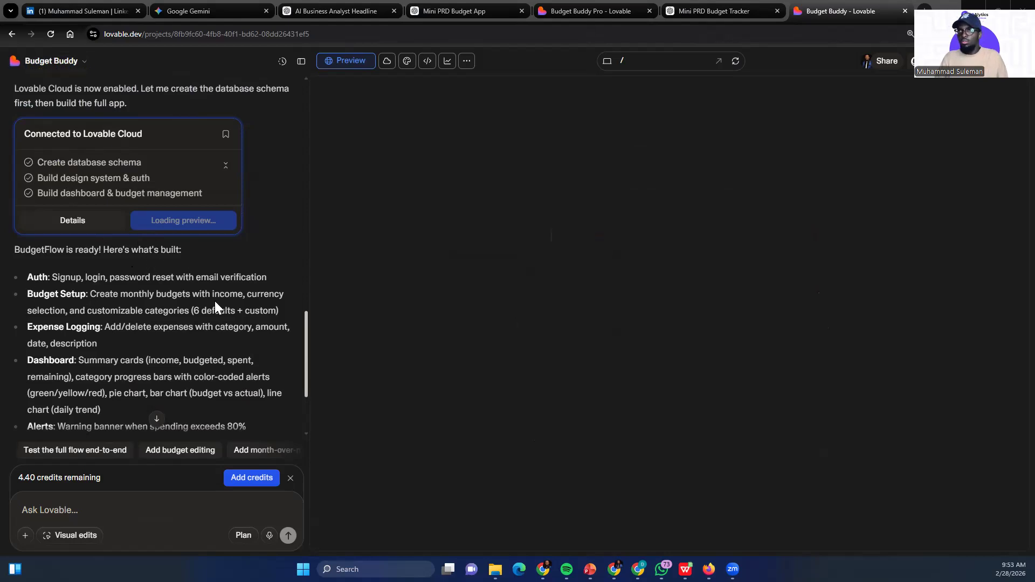
pyautogui.scroll(-1, 204, 304)
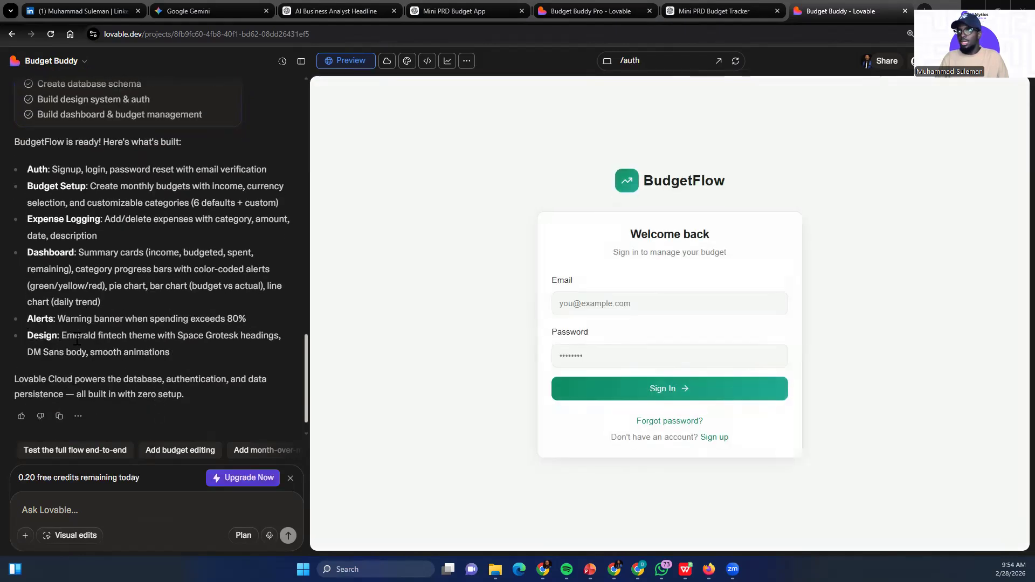
# Open the sign-up form from the BudgetFlow sign-in page and enter the account holder's full name
pyautogui.click(632, 304)
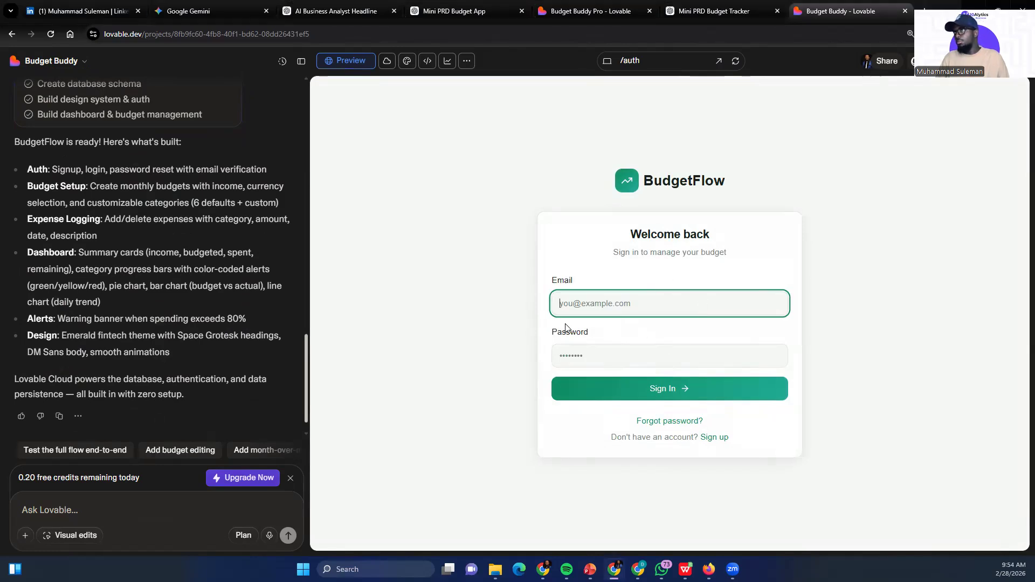
pyautogui.click(596, 356)
pyautogui.click(596, 303)
pyautogui.click(714, 438)
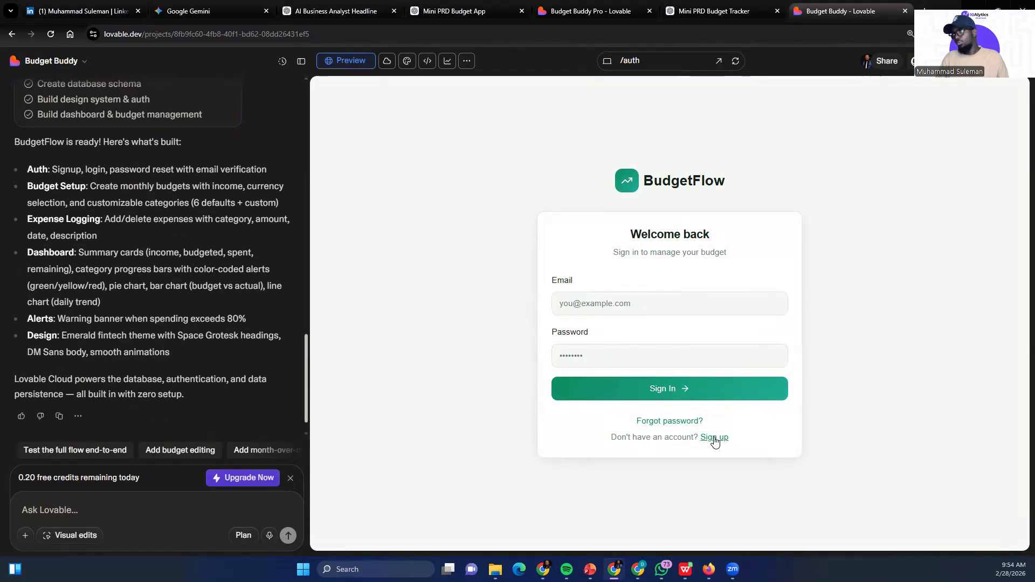
pyautogui.click(602, 292)
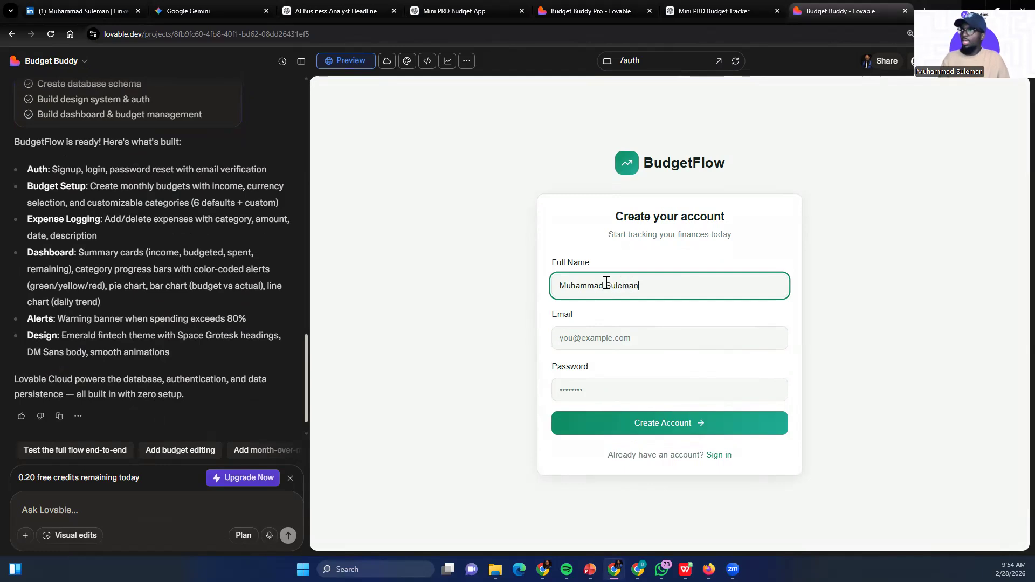
# Fill in the account email and the account password, and submit the BudgetFlow sign-up form
pyautogui.click(601, 340)
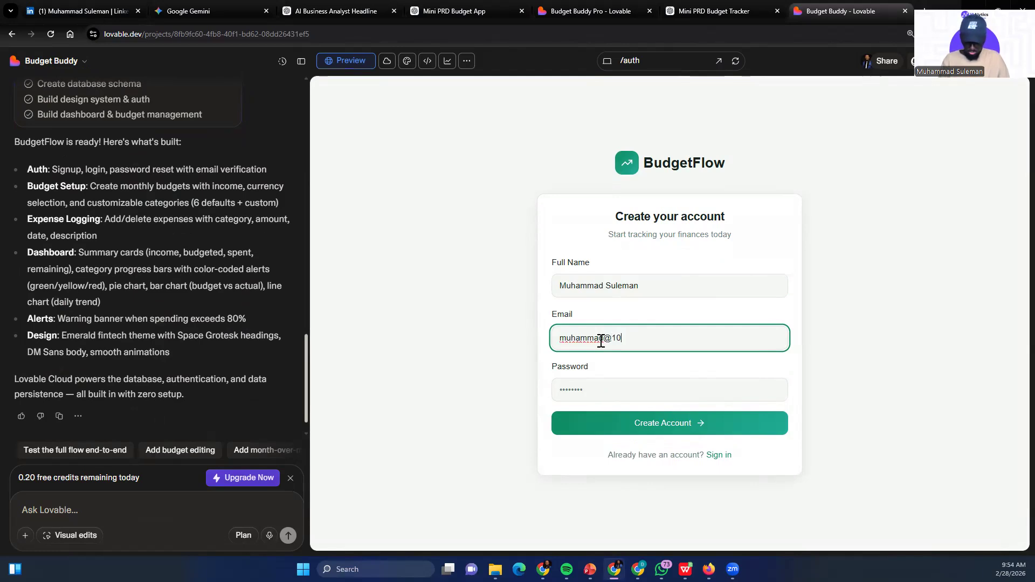
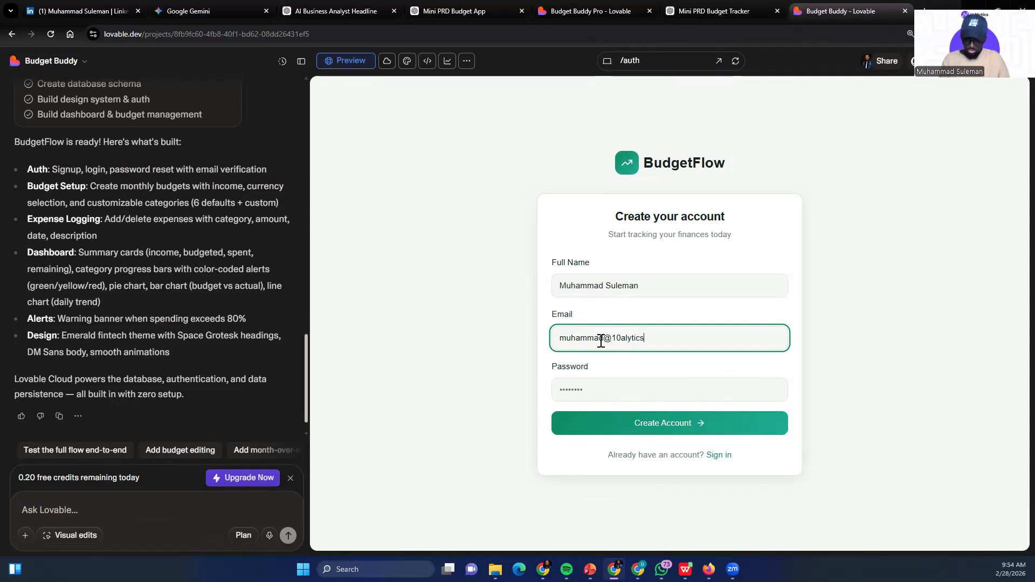
pyautogui.click(616, 388)
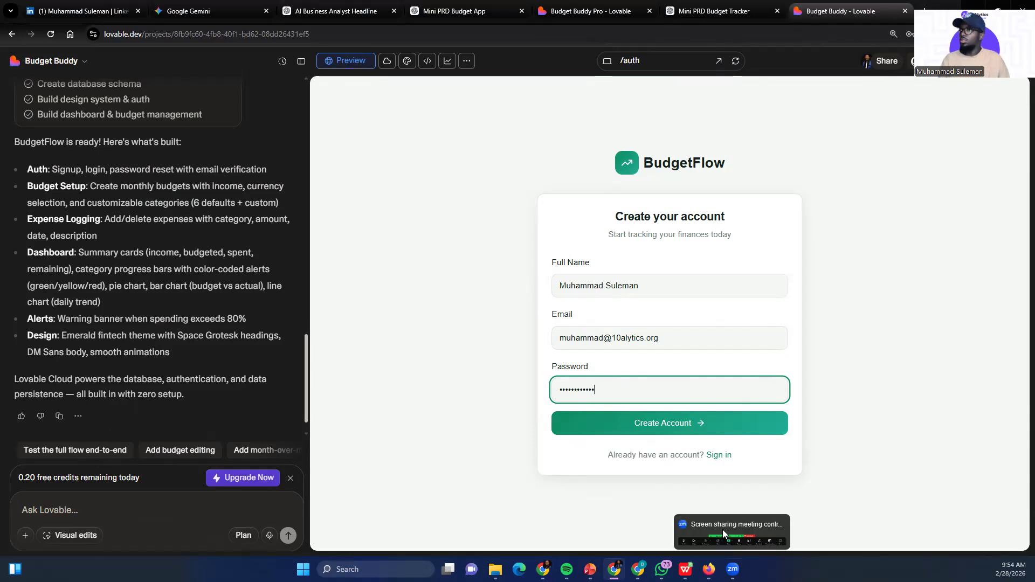
pyautogui.click(639, 422)
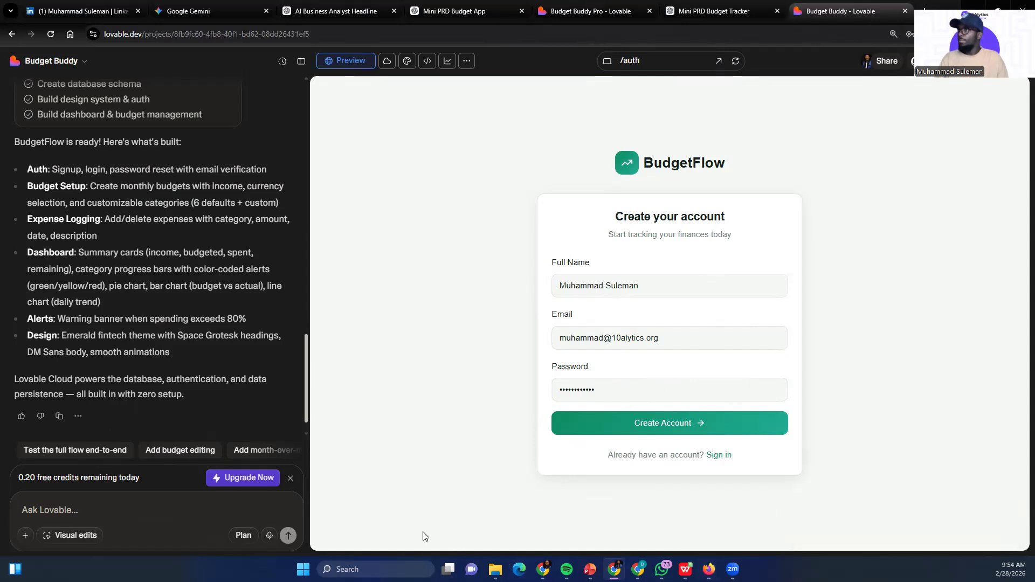
# Replace the email in the BudgetFlow sign-up form with a different account email and submit the form
pyautogui.moveTo(674, 338); pyautogui.dragTo(487, 336)
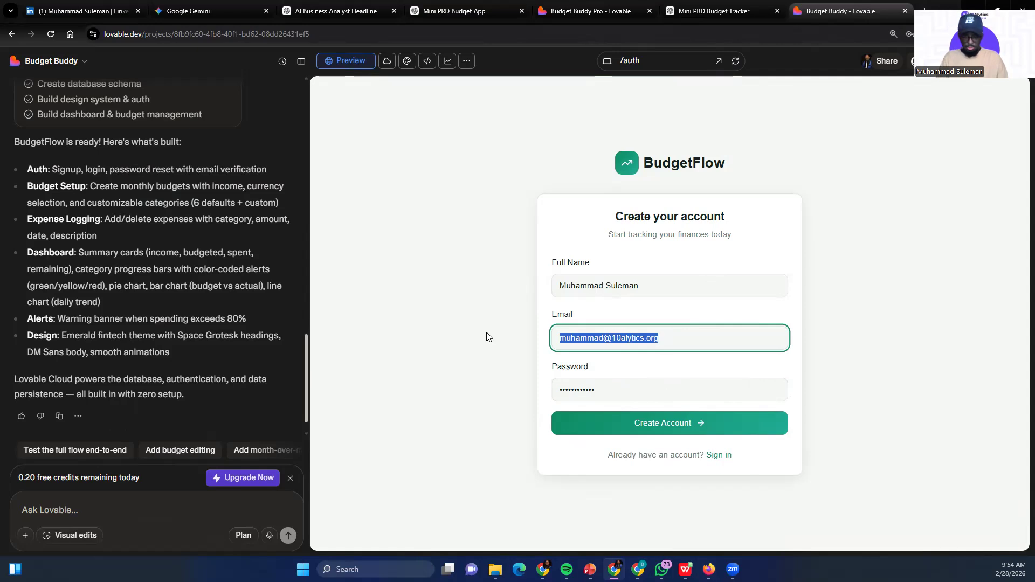
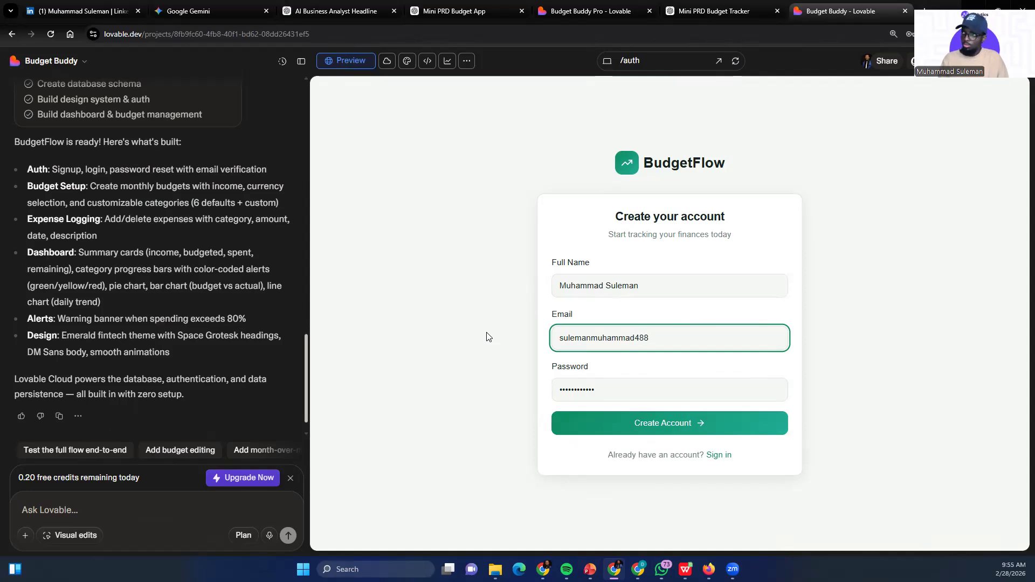
pyautogui.click(661, 424)
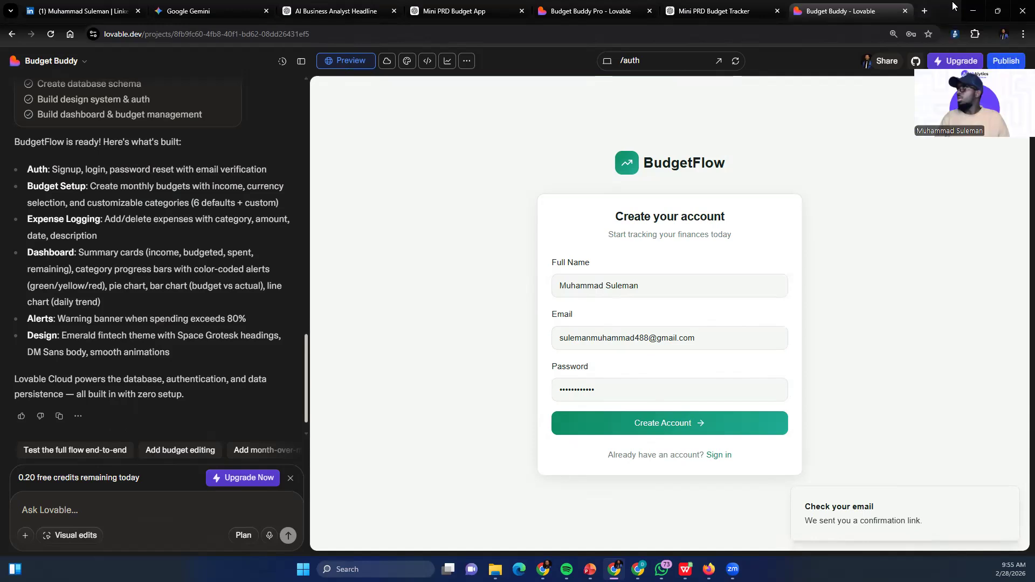
# Switch to Gmail, open the Budget-Buddy "Confirm your signup" message and verify the email address
pyautogui.click(925, 12)
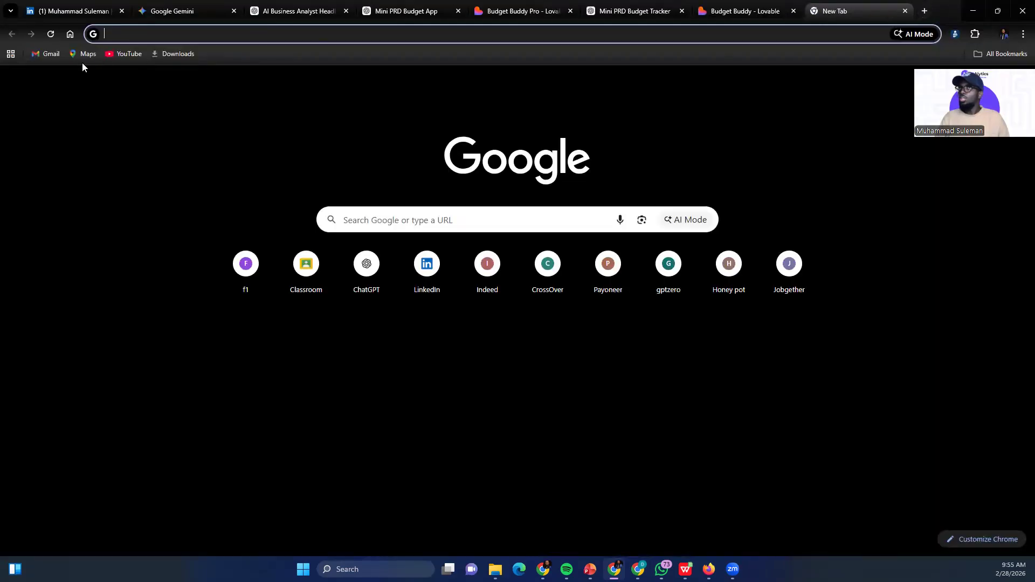
pyautogui.click(38, 54)
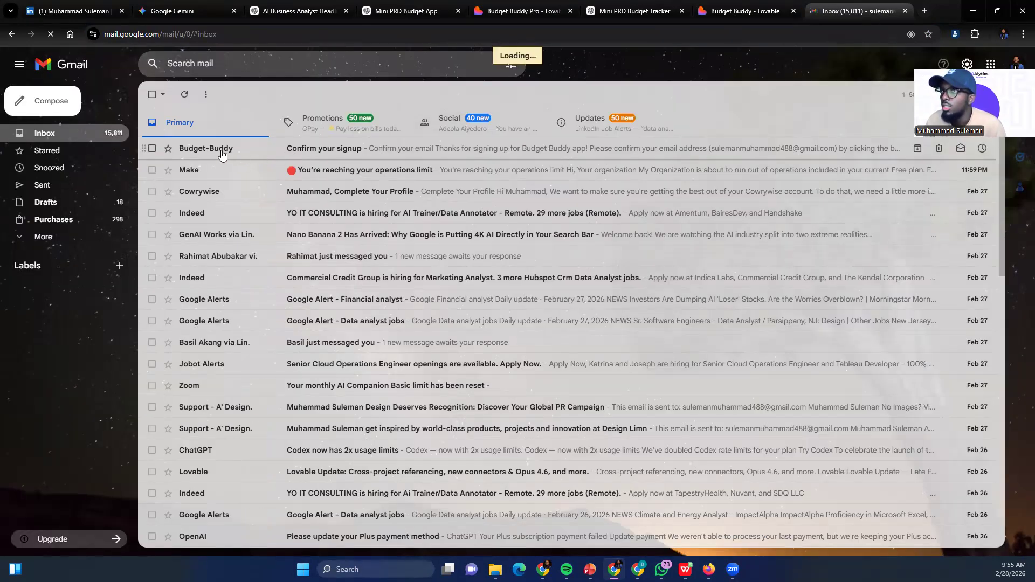
pyautogui.click(290, 149)
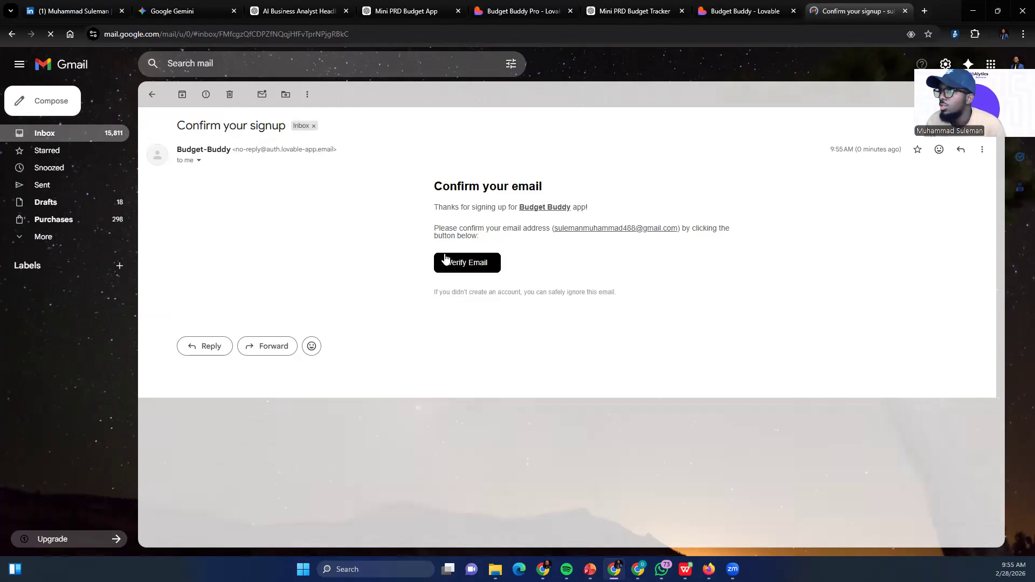
pyautogui.click(457, 262)
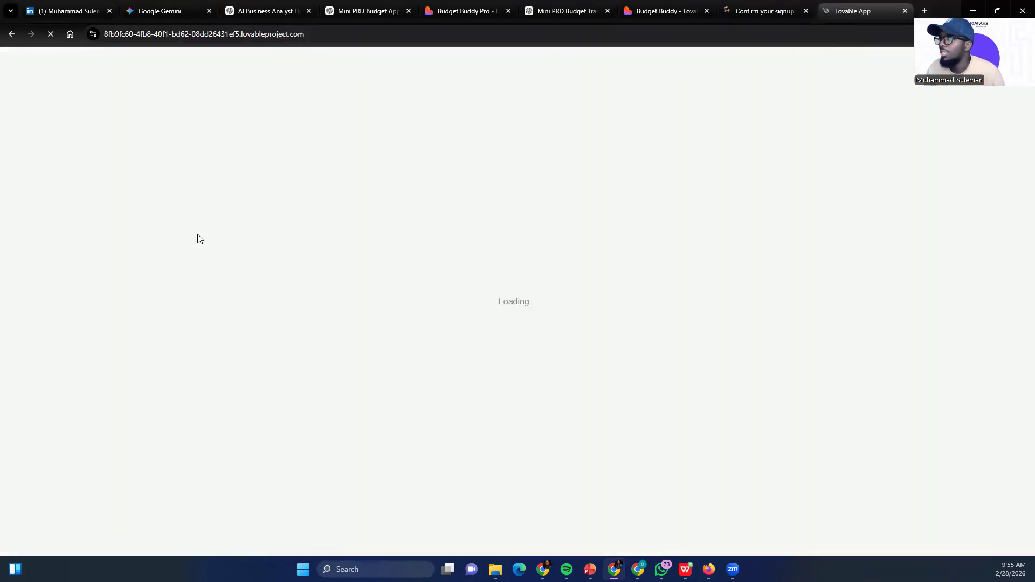
# Sign in to BudgetFlow with the account email and password, and dismiss the browser's offer to save the password
pyautogui.click(504, 293)
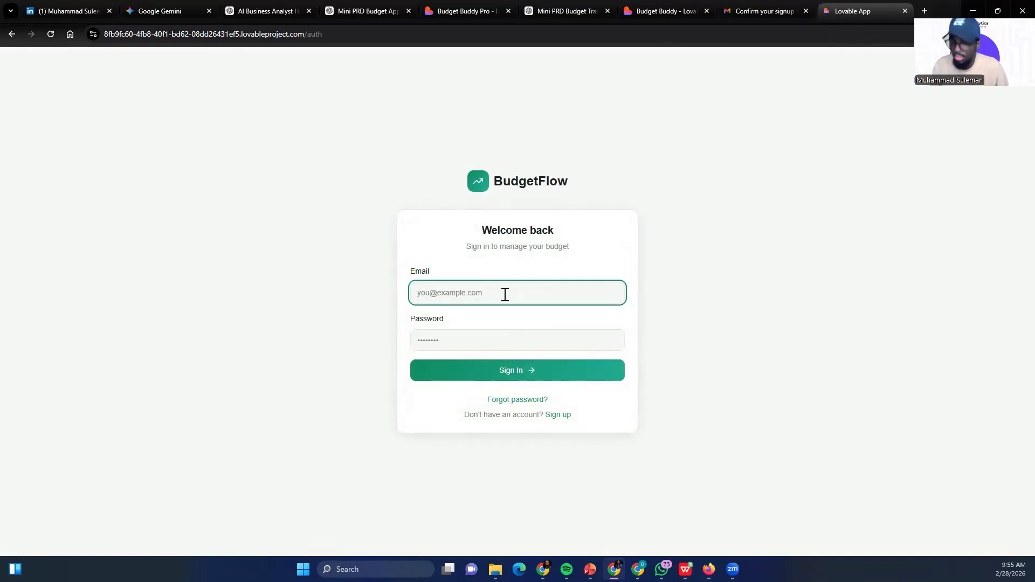
pyautogui.write('suk')
pyautogui.press('BackSpace')
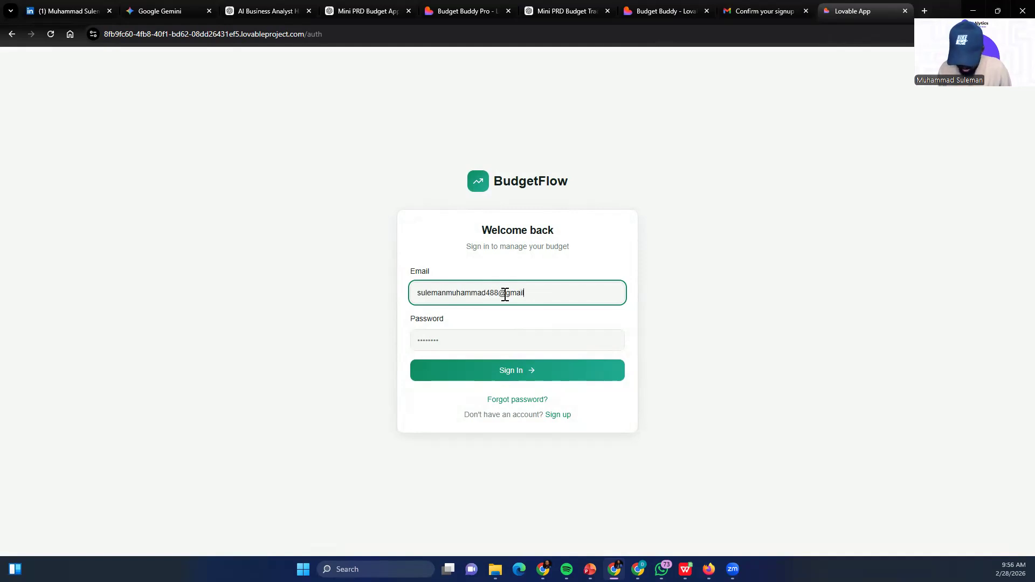
pyautogui.click(455, 344)
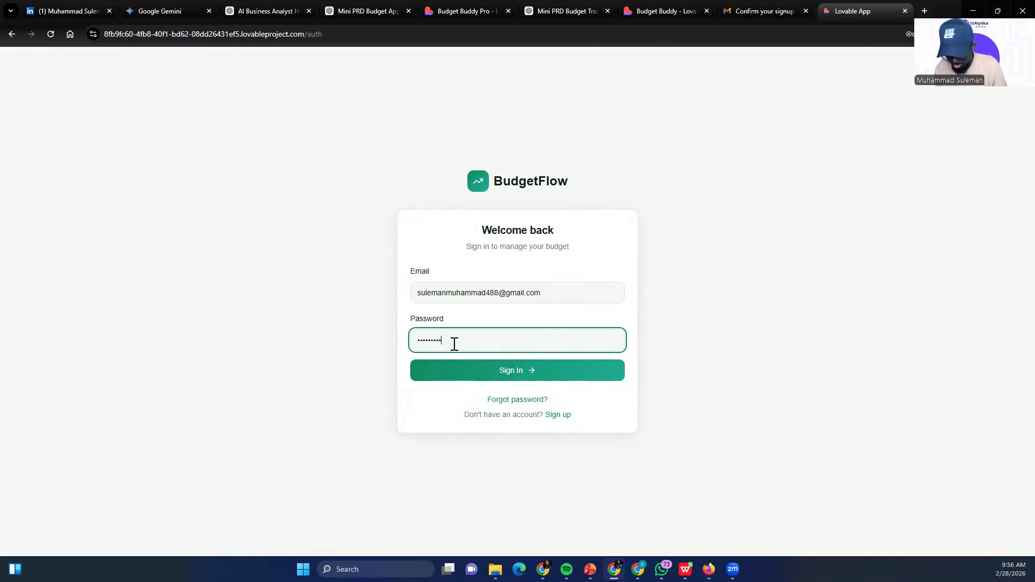
pyautogui.click(515, 371)
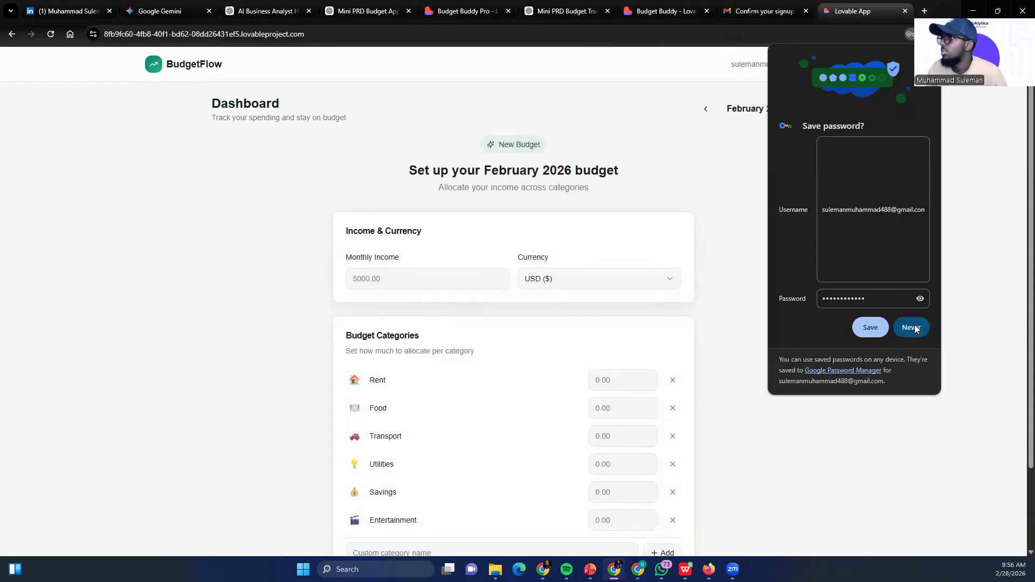
pyautogui.click(625, 250)
pyautogui.click(416, 284)
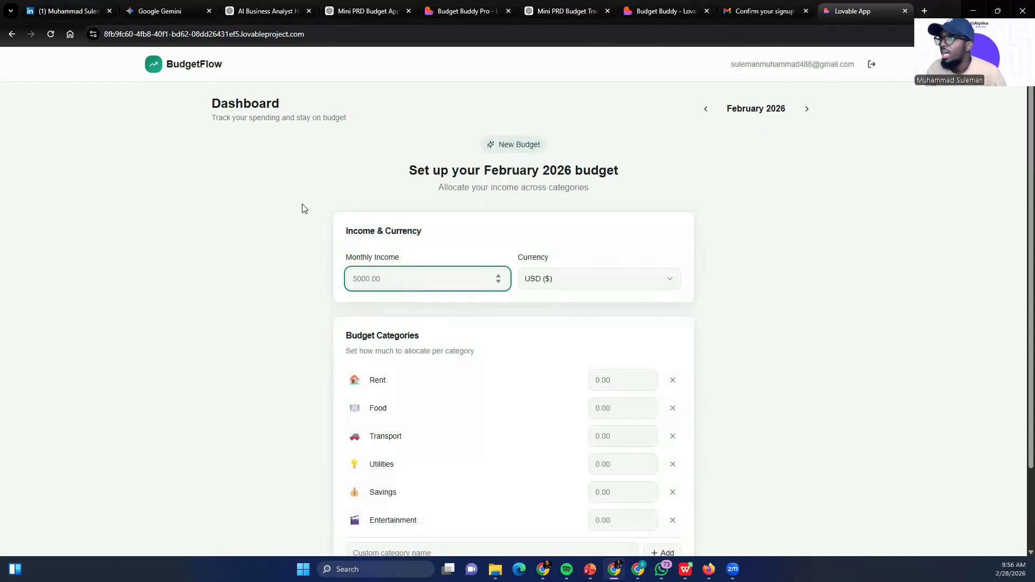
pyautogui.scroll(-3, 430, 272)
pyautogui.scroll(3, 411, 249)
pyautogui.scroll(-1, 363, 315)
pyautogui.scroll(1, 354, 261)
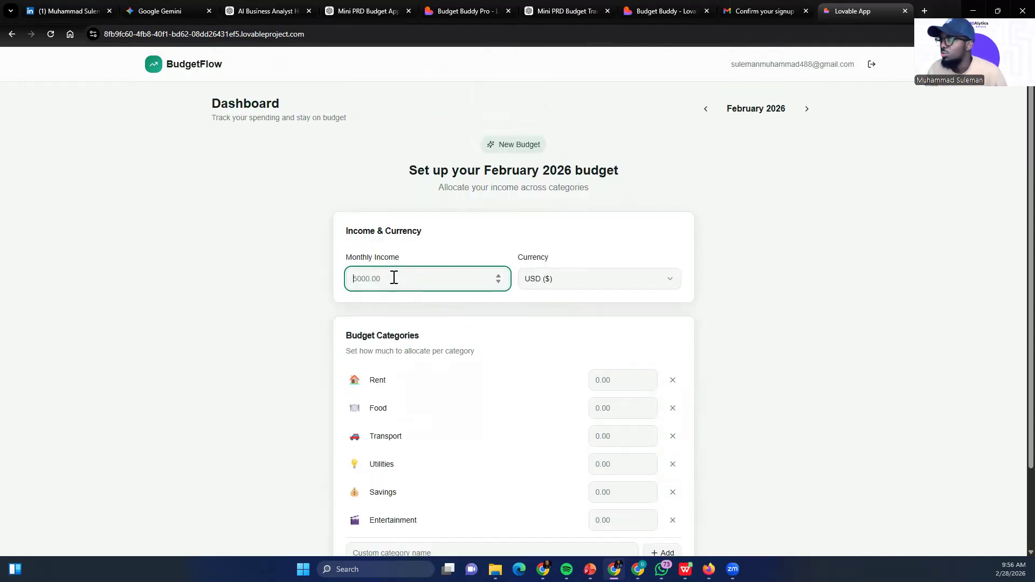
# Try switching the budget currency to NGN (₦) and back to USD ($)
pyautogui.click(599, 286)
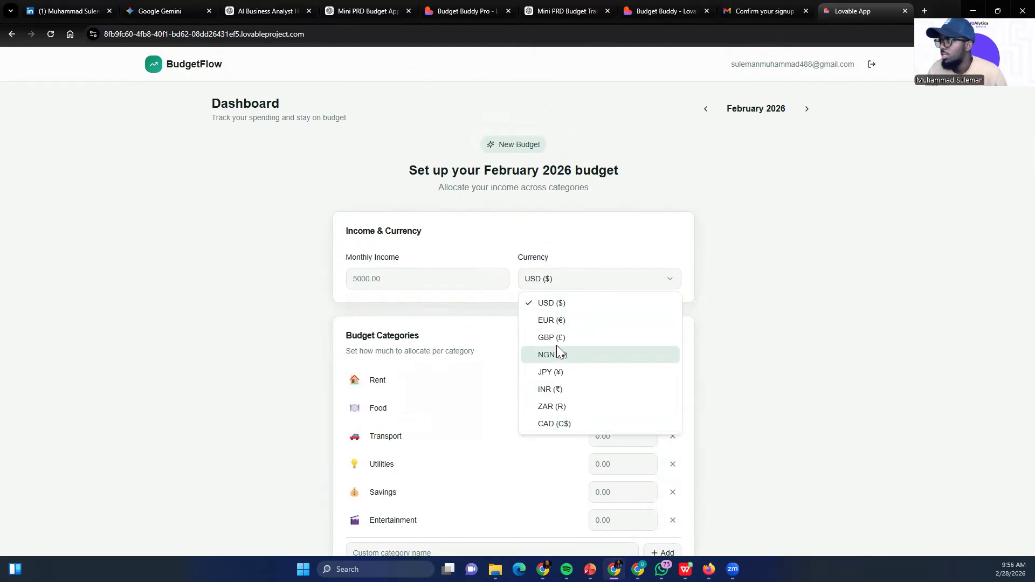
pyautogui.click(561, 354)
pyautogui.click(597, 286)
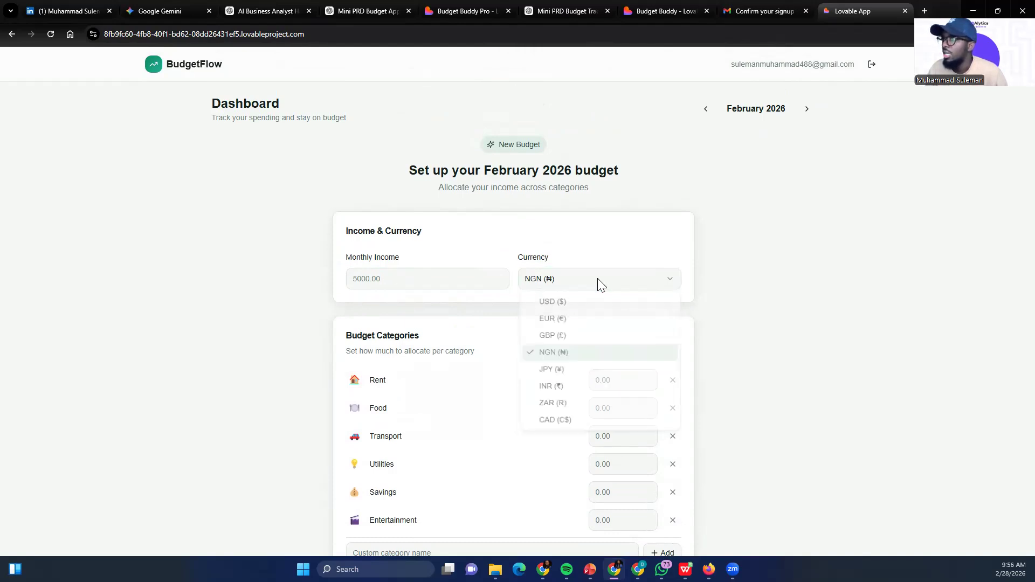
pyautogui.click(556, 303)
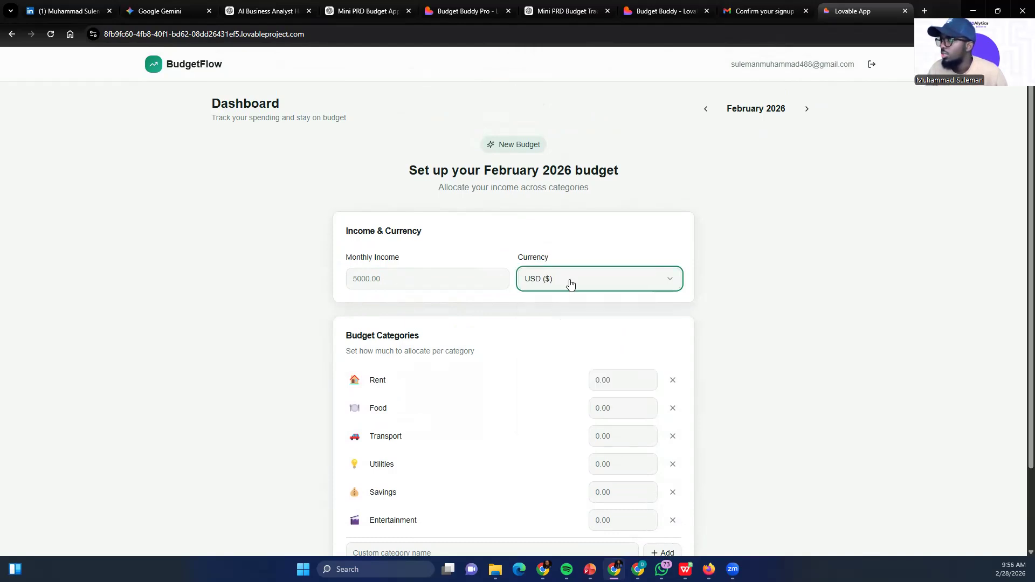
# Set the February 2026 budget's currency to NGN (₦) and its monthly income to 250000
pyautogui.click(614, 279)
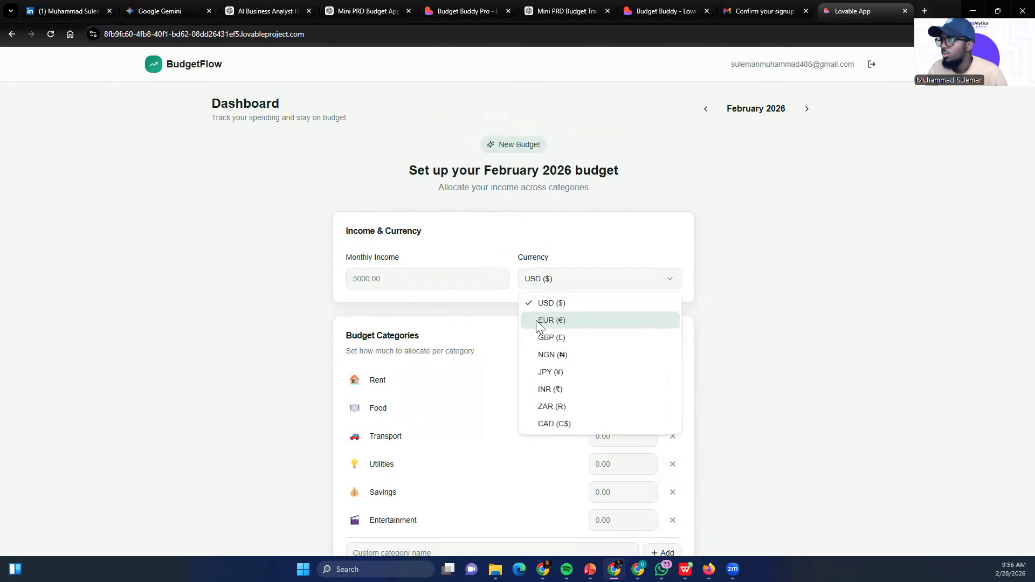
pyautogui.click(558, 353)
pyautogui.click(408, 285)
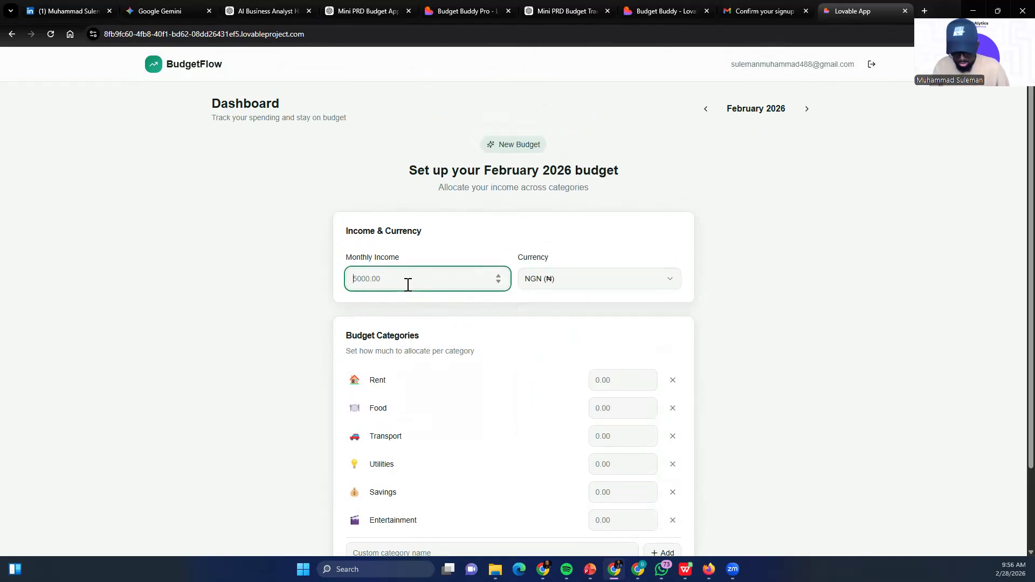
pyautogui.write('250000')
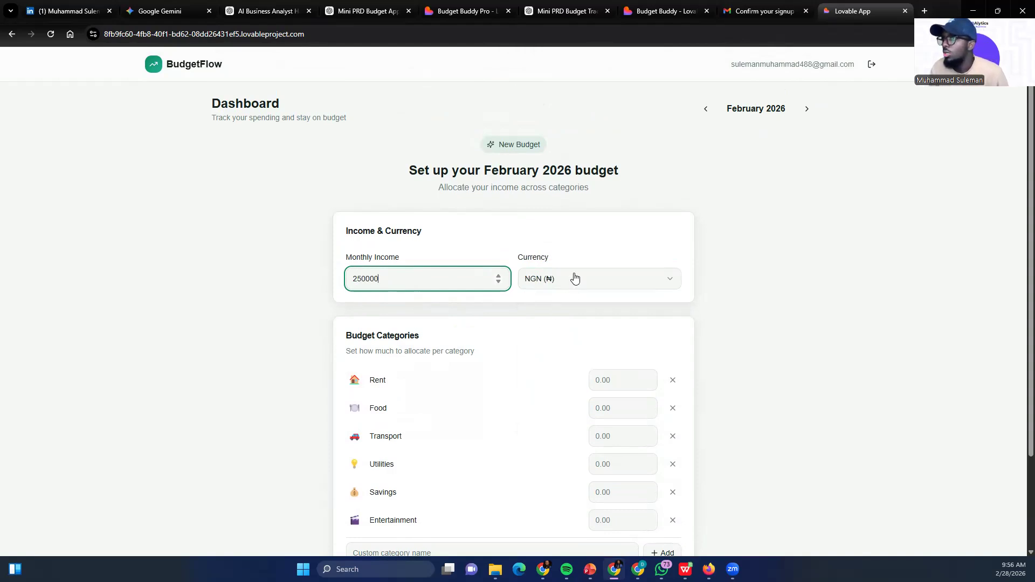
# Allocate 17000 to Rent, 50000 to Food and 30000 to Transport in the budget categories
pyautogui.click(642, 385)
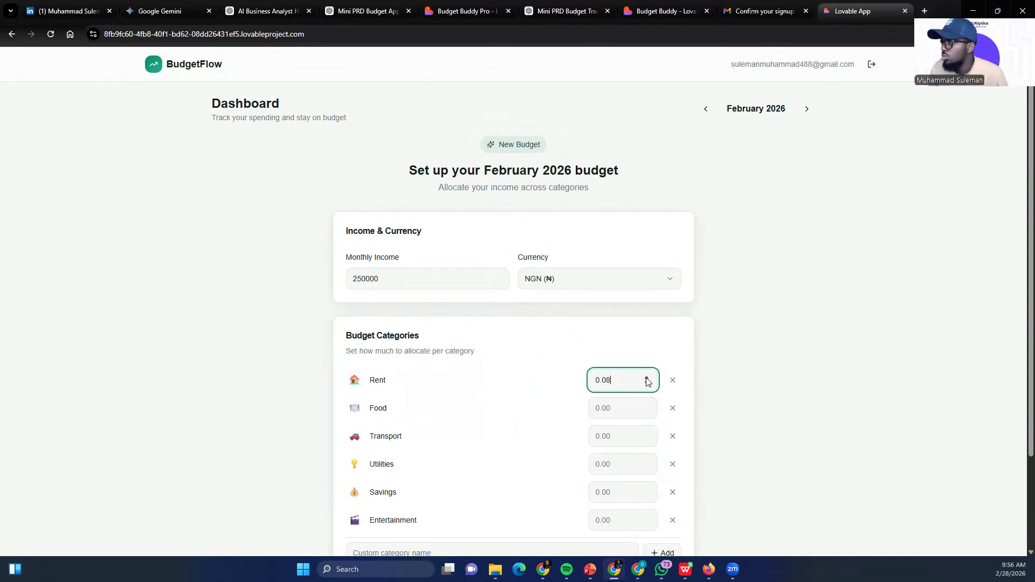
pyautogui.moveTo(614, 383); pyautogui.dragTo(572, 387)
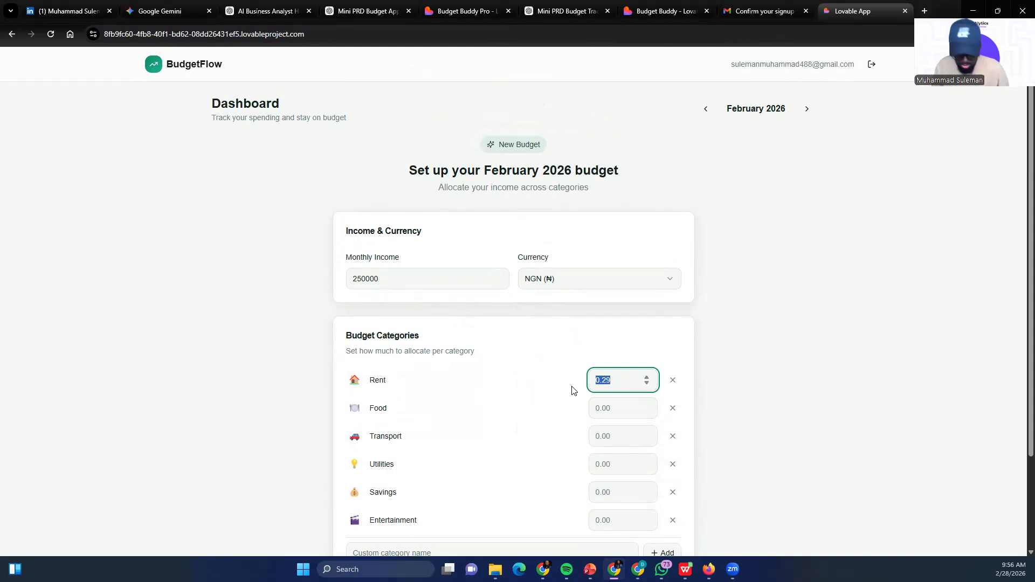
pyautogui.write('17000')
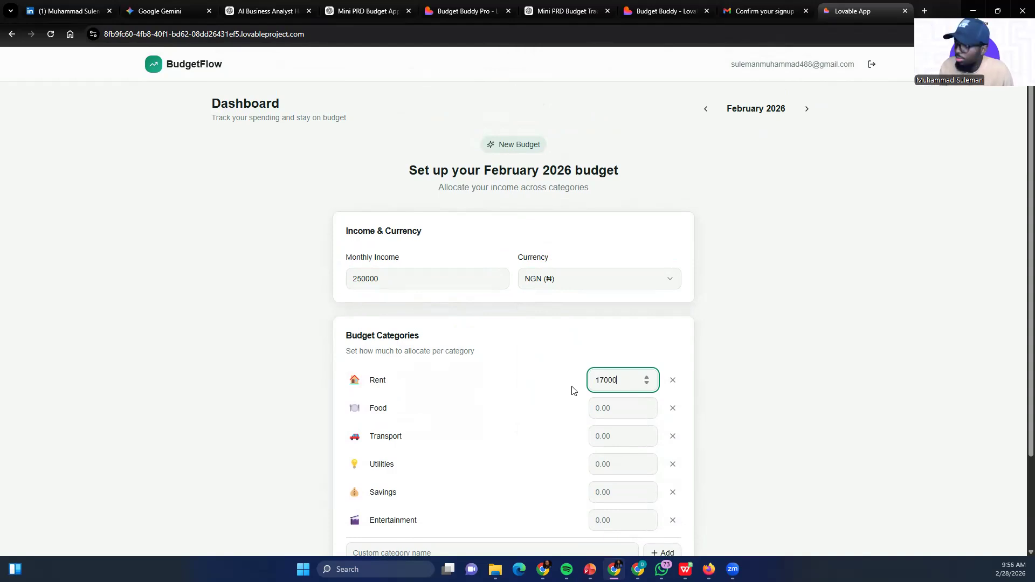
pyautogui.click(608, 404)
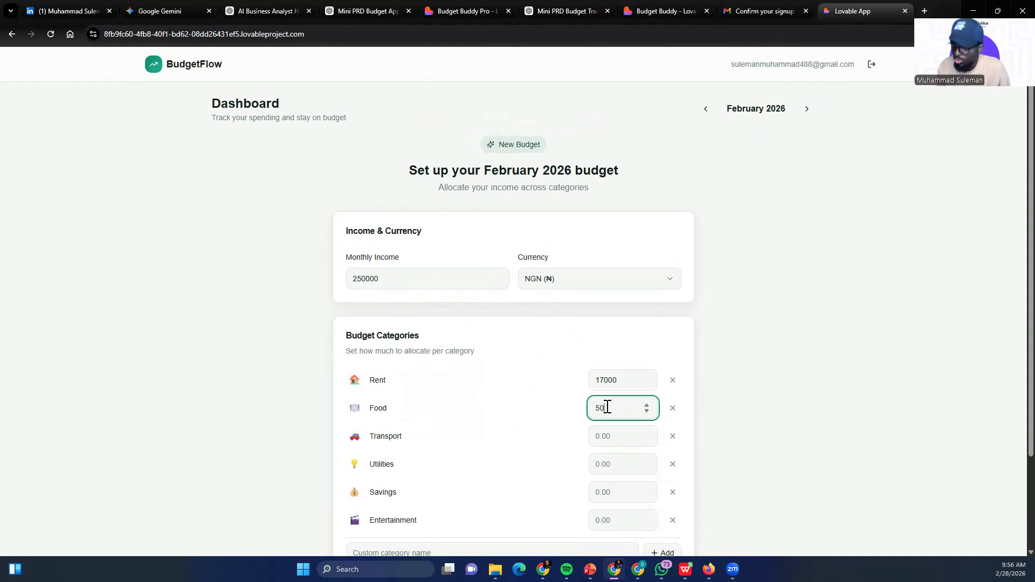
pyautogui.click(609, 436)
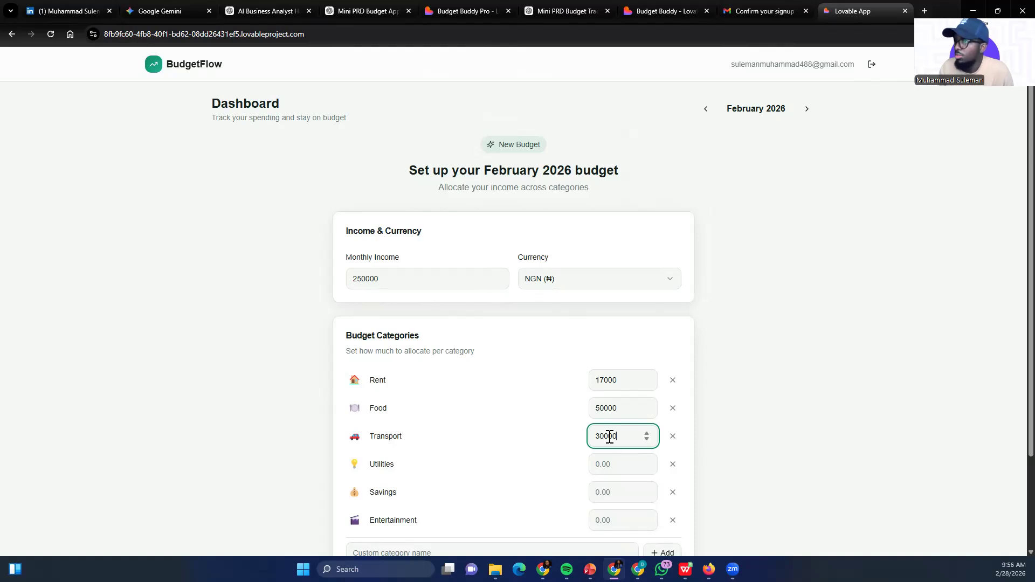
# Allocate 40000 to Utilities and 60000 to Savings
pyautogui.scroll(-3, 594, 347)
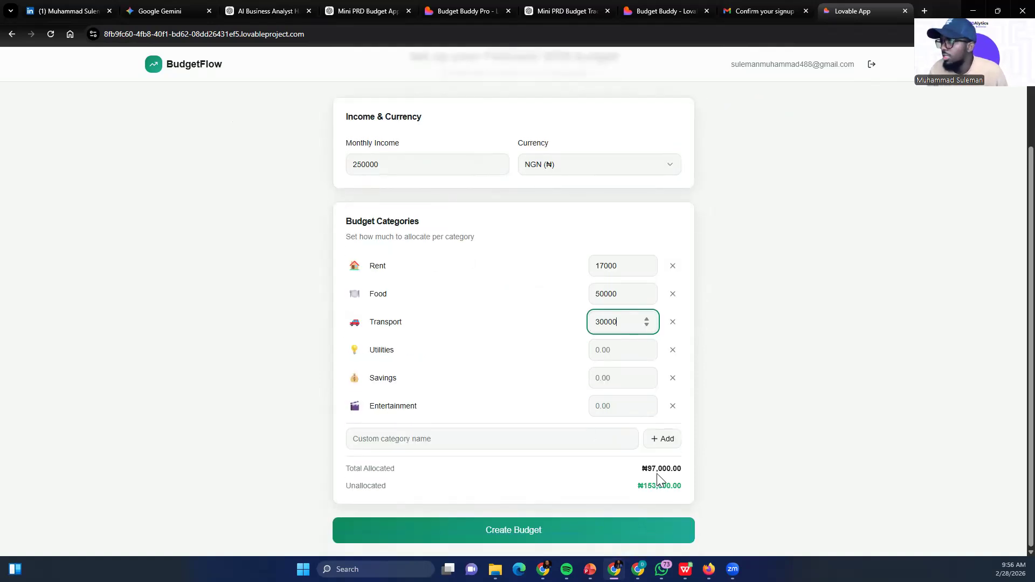
pyautogui.click(621, 347)
pyautogui.write('40000')
pyautogui.click(624, 374)
pyautogui.write('60000')
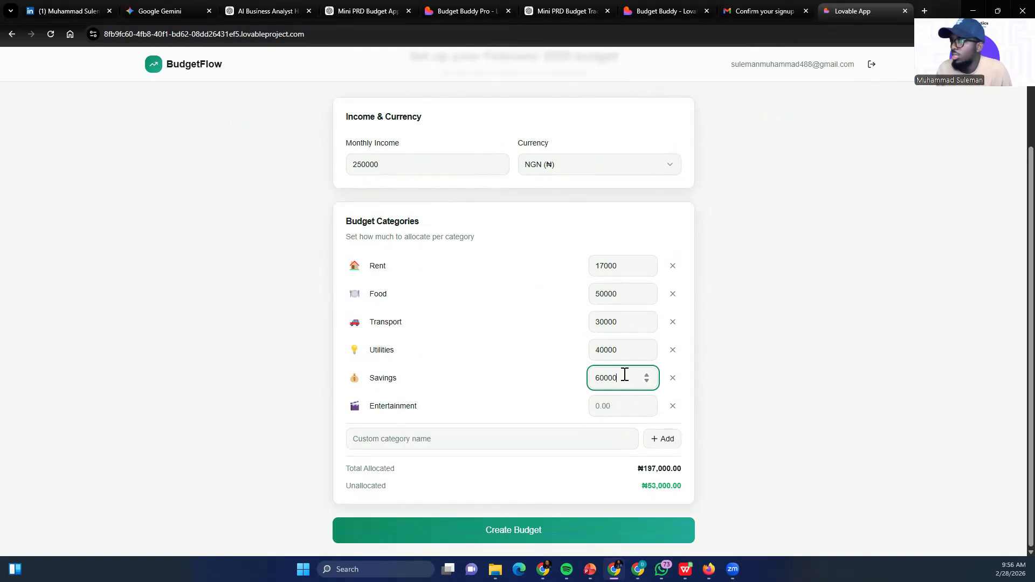
# Try an Entertainment allocation of 100000, followed by 70000
pyautogui.click(609, 409)
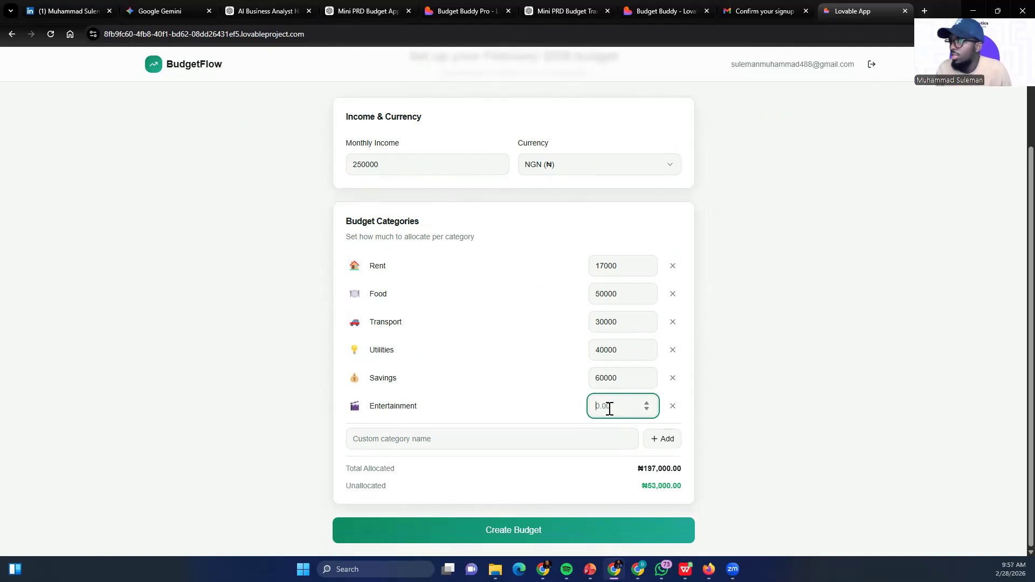
pyautogui.write('100000')
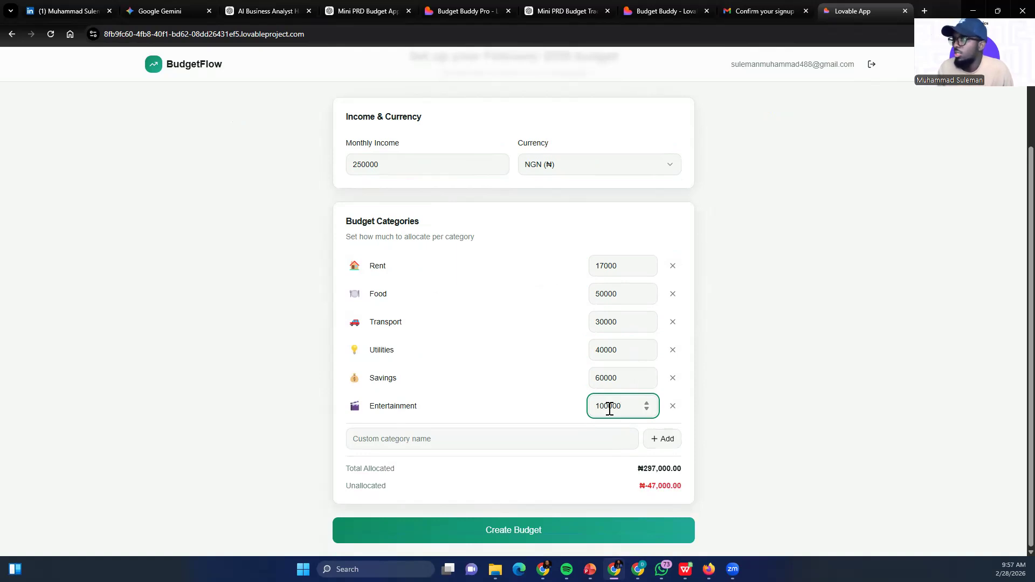
pyautogui.moveTo(624, 407); pyautogui.dragTo(593, 408)
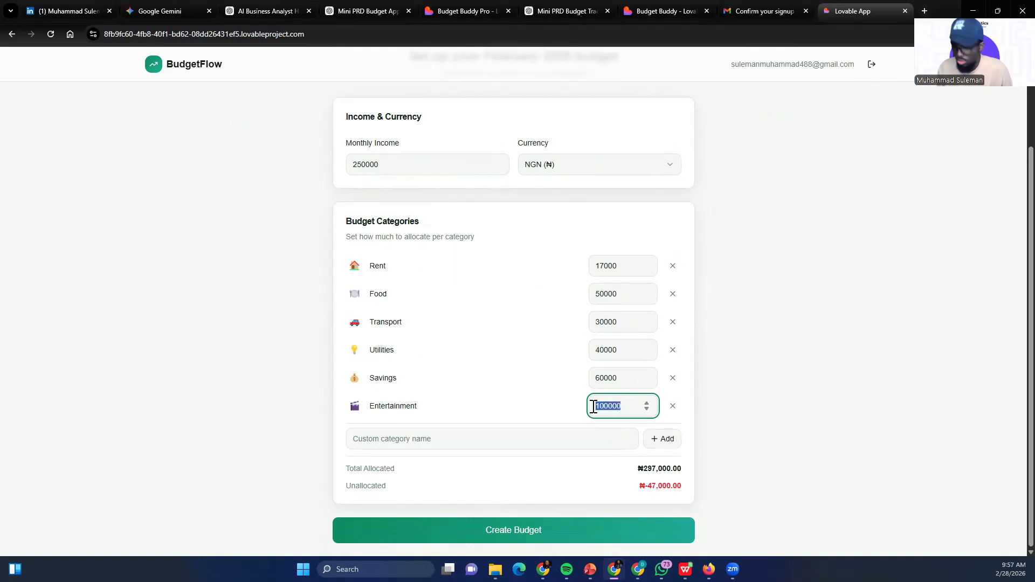
pyautogui.write('70000')
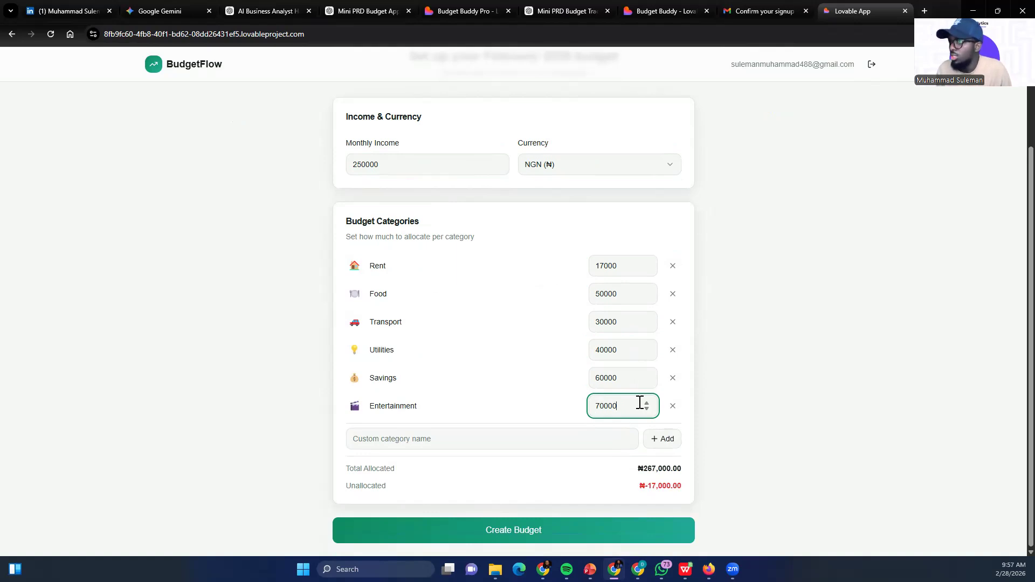
# Set the Entertainment allocation to 50000 and create the February 2026 budget
pyautogui.moveTo(623, 406); pyautogui.dragTo(593, 406)
pyautogui.write('50000')
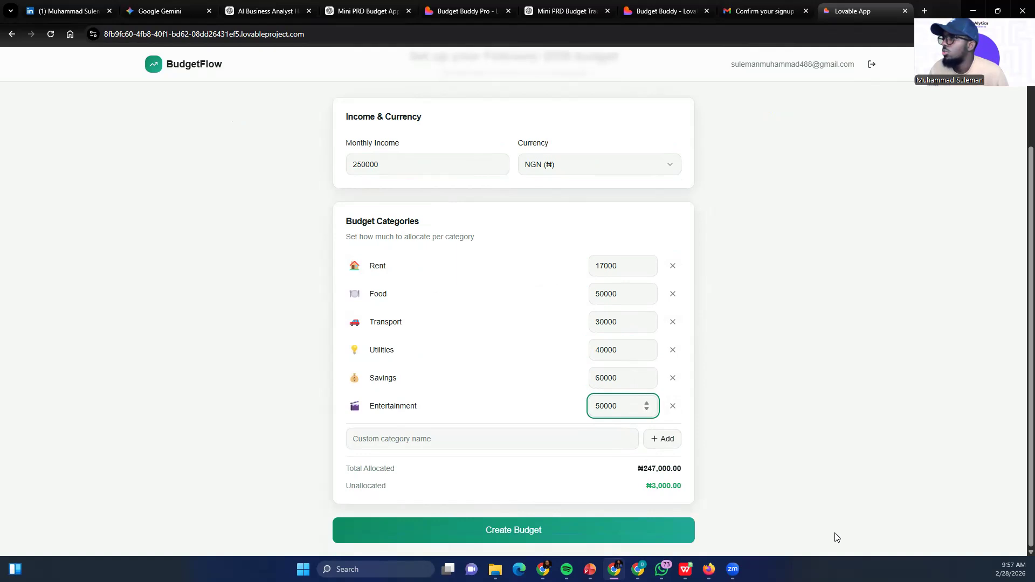
pyautogui.click(517, 530)
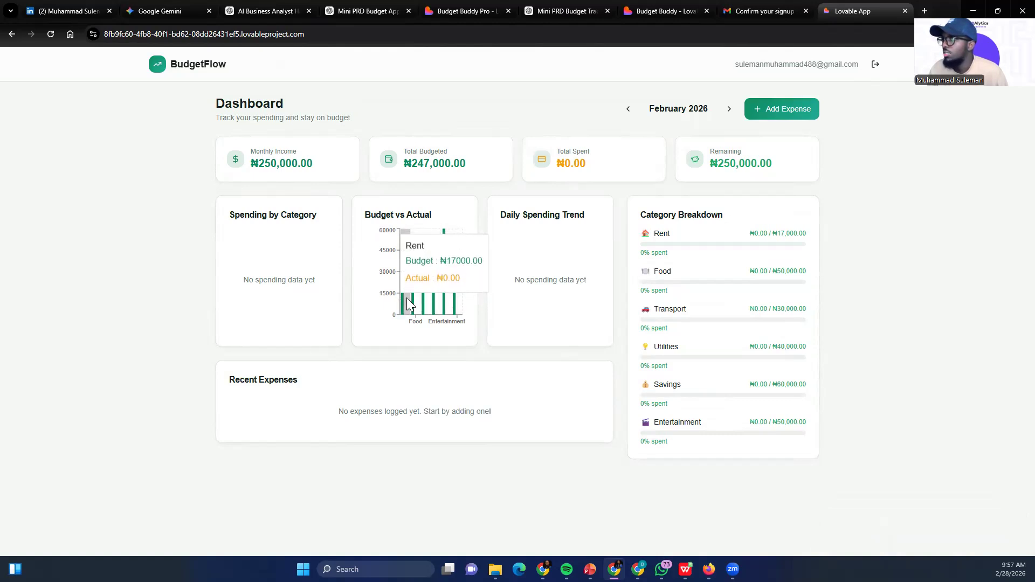
# Add a Transport expense of 20000 dated 02/28/2026 to the February 2026 budget
pyautogui.click(784, 108)
pyautogui.click(456, 238)
pyautogui.click(469, 294)
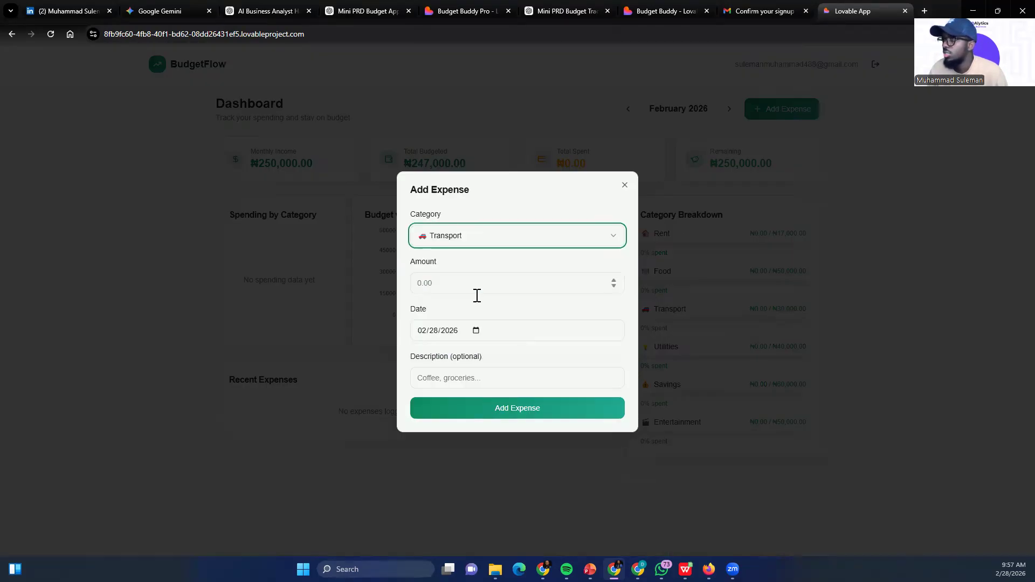
pyautogui.click(456, 283)
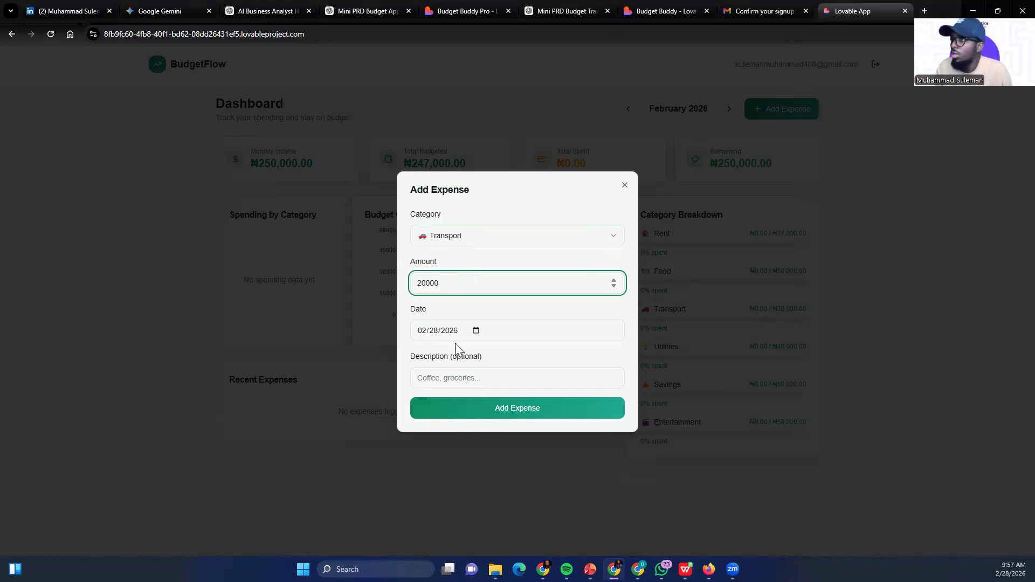
pyautogui.click(483, 415)
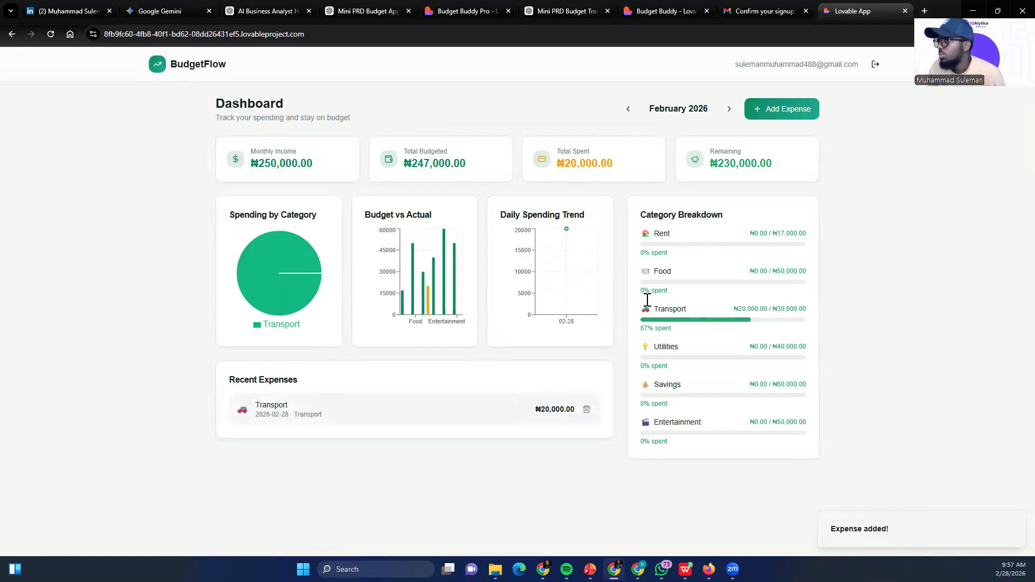
# Add a Food expense of 40000 dated 02/28/2026 to the February 2026 budget
pyautogui.click(777, 113)
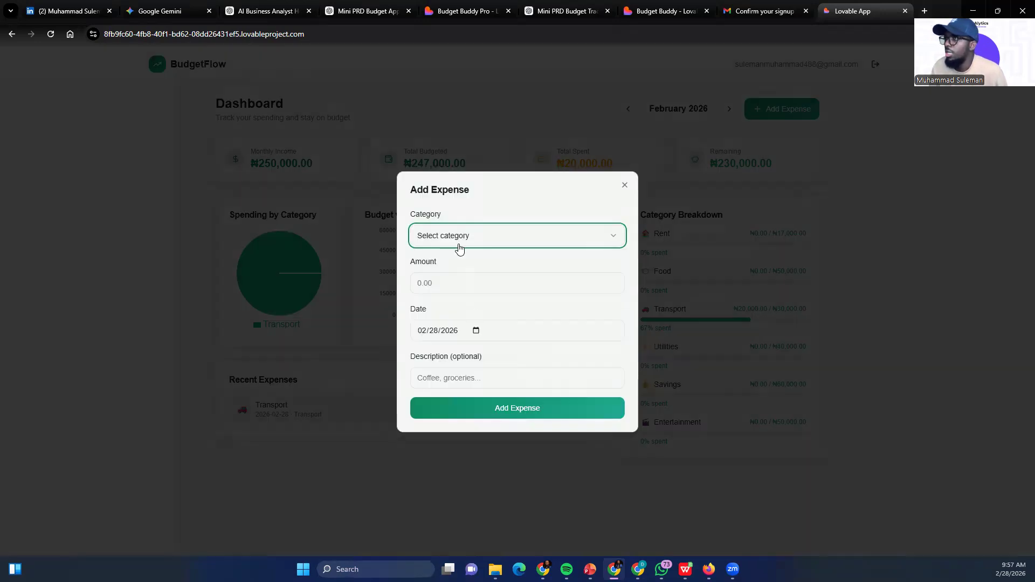
pyautogui.click(461, 291)
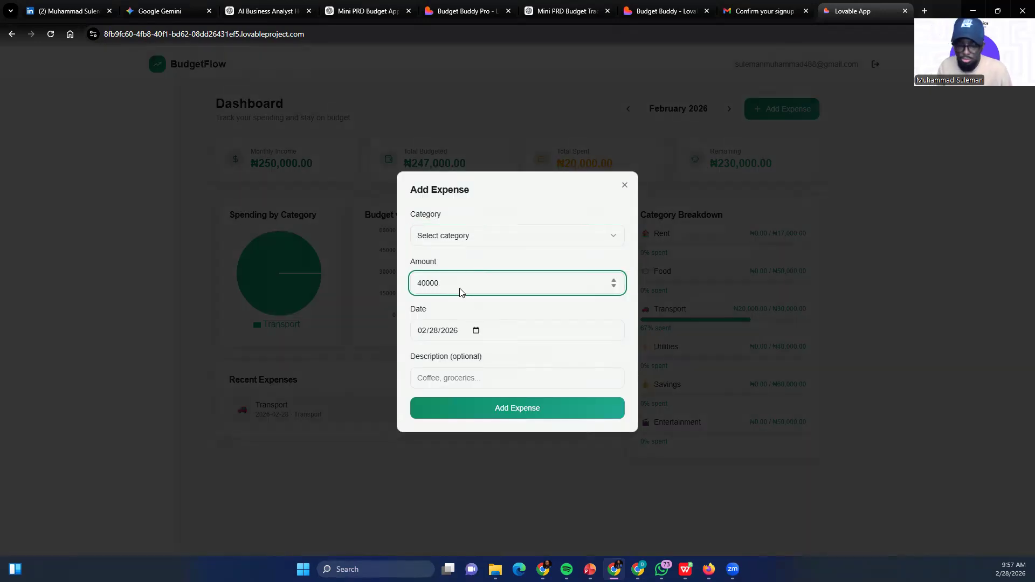
pyautogui.click(474, 416)
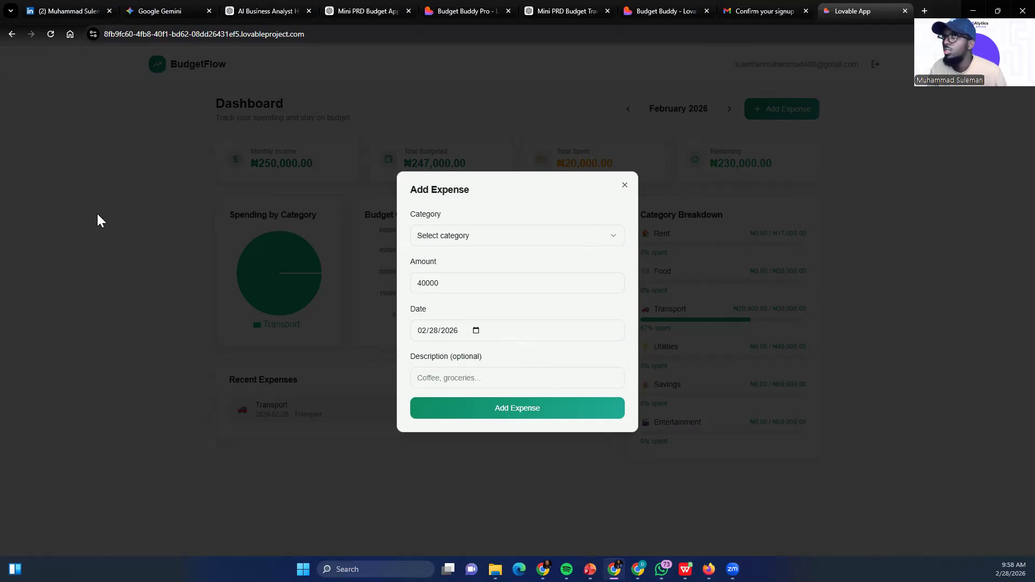
pyautogui.click(625, 185)
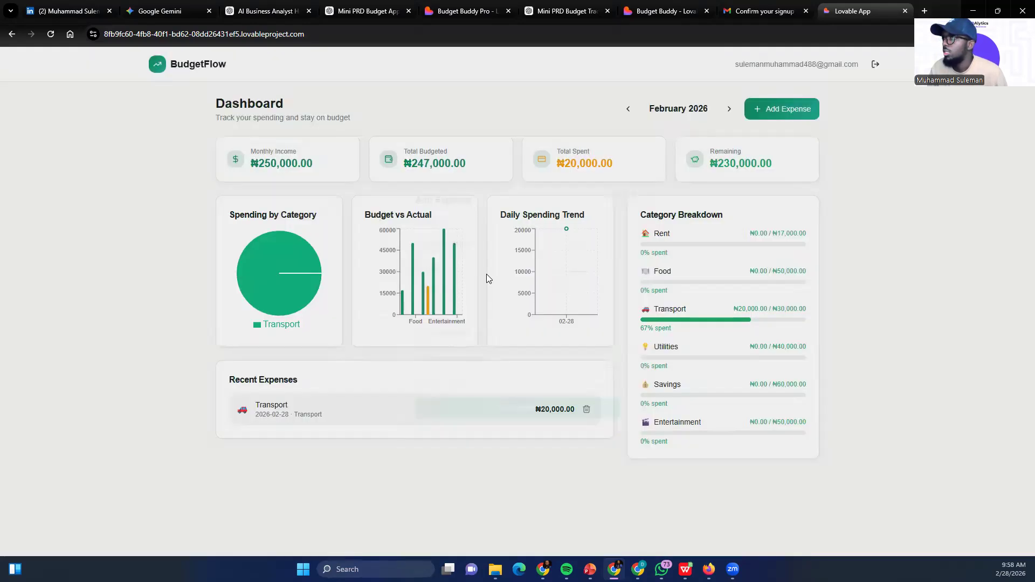
pyautogui.click(760, 111)
pyautogui.click(452, 242)
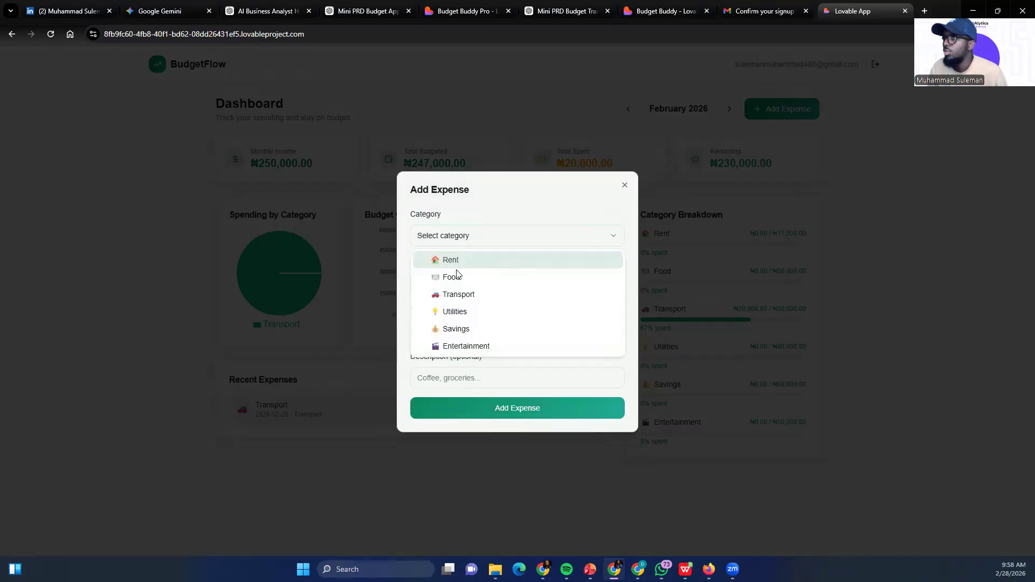
pyautogui.click(454, 276)
pyautogui.click(535, 411)
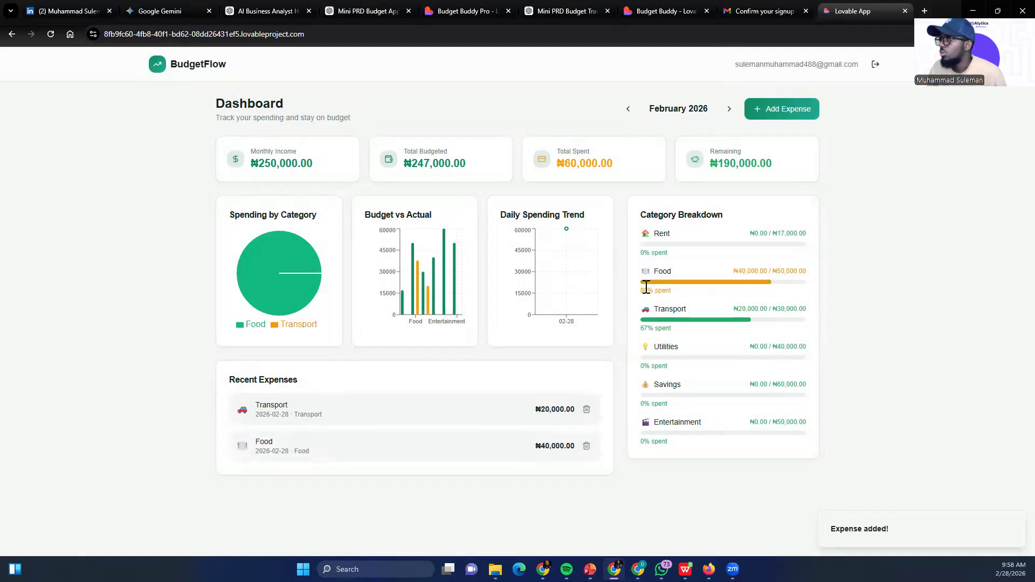
# Examine the category spending chart and the Total Spent figure on the February 2026 dashboard
pyautogui.moveTo(296, 288)
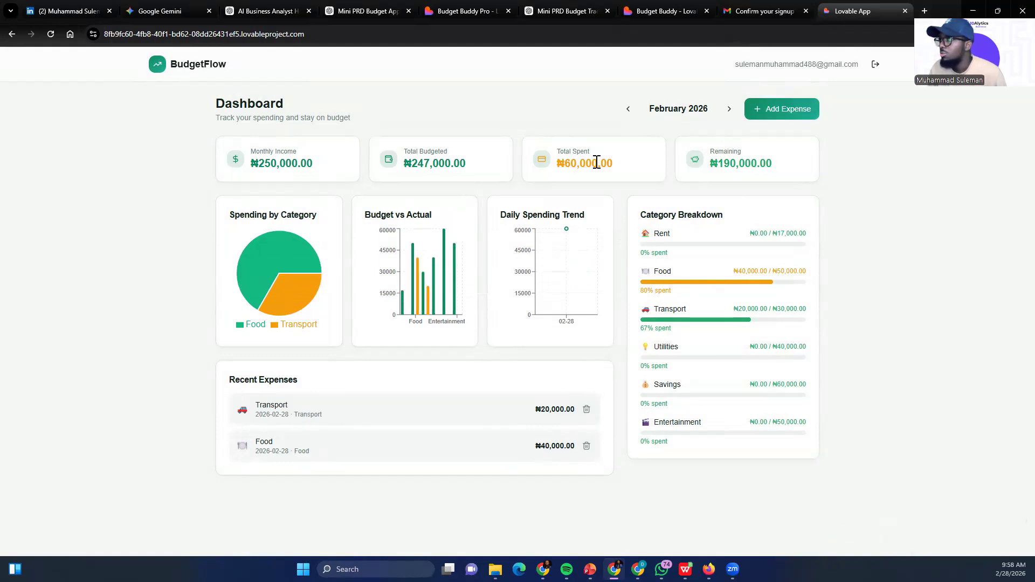
pyautogui.moveTo(557, 152); pyautogui.dragTo(631, 167)
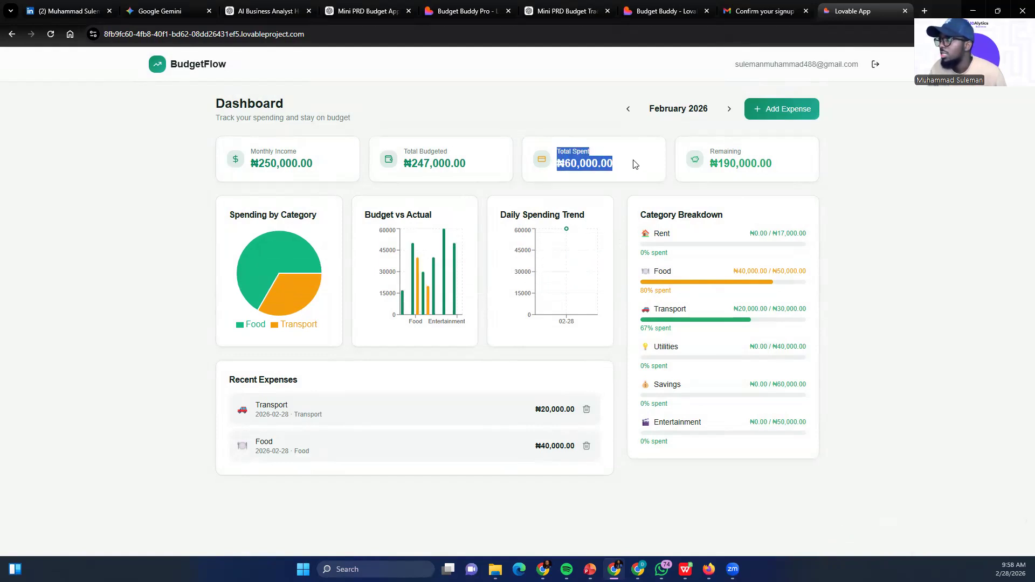
pyautogui.click(578, 167)
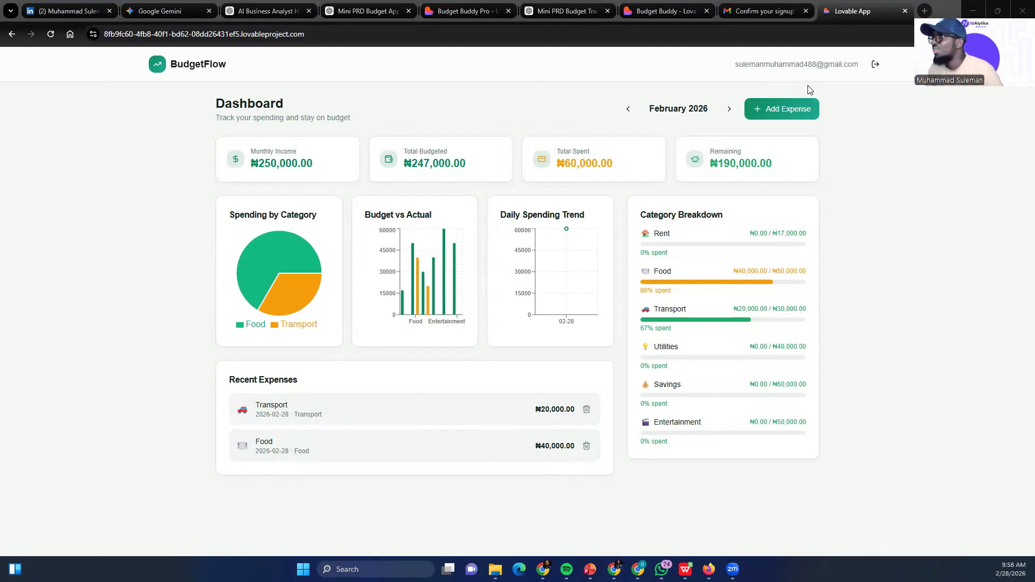
pyautogui.click(460, 121)
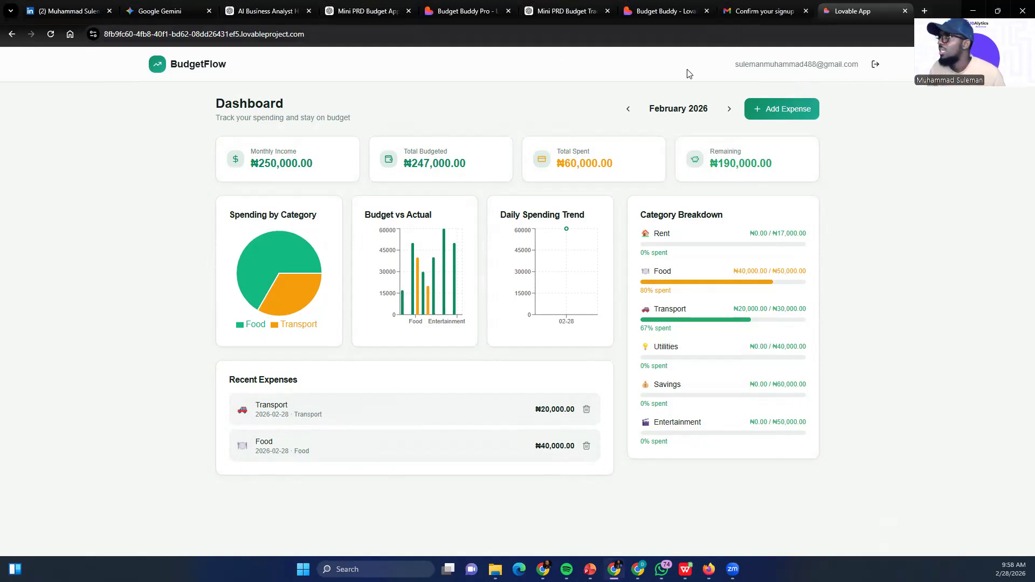
# Switch to the Lovable project and publish Budget Buddy at pocket-perfection-plan.lovable.app for anyone with the link, leaving the website info unfilled
pyautogui.click(663, 15)
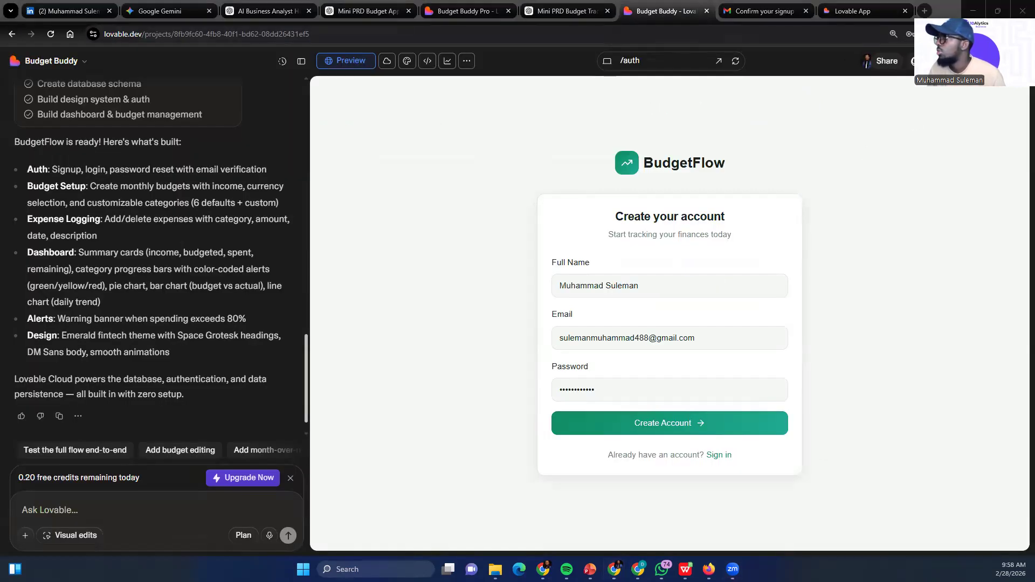
pyautogui.click(1003, 61)
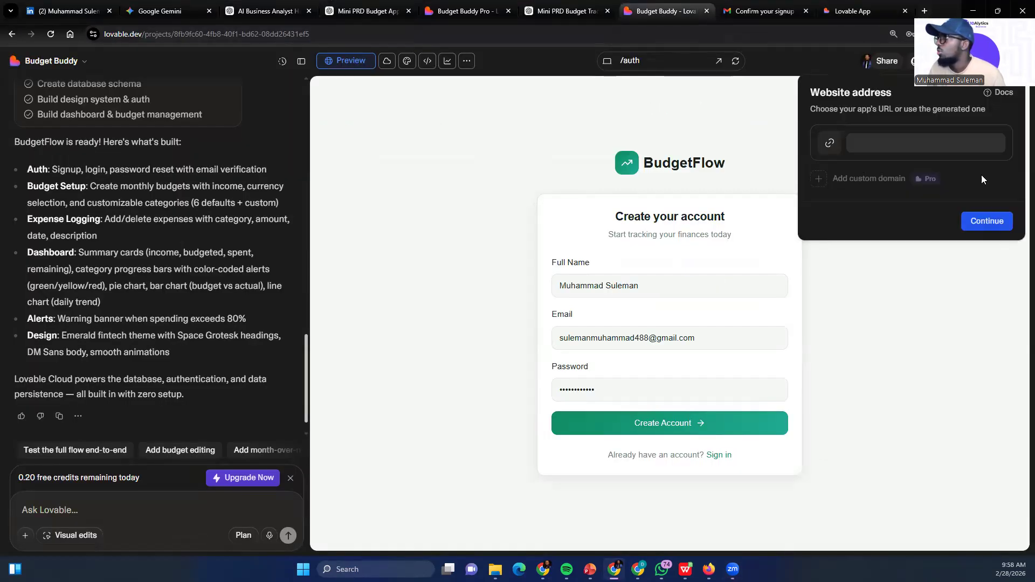
pyautogui.click(987, 222)
pyautogui.click(990, 244)
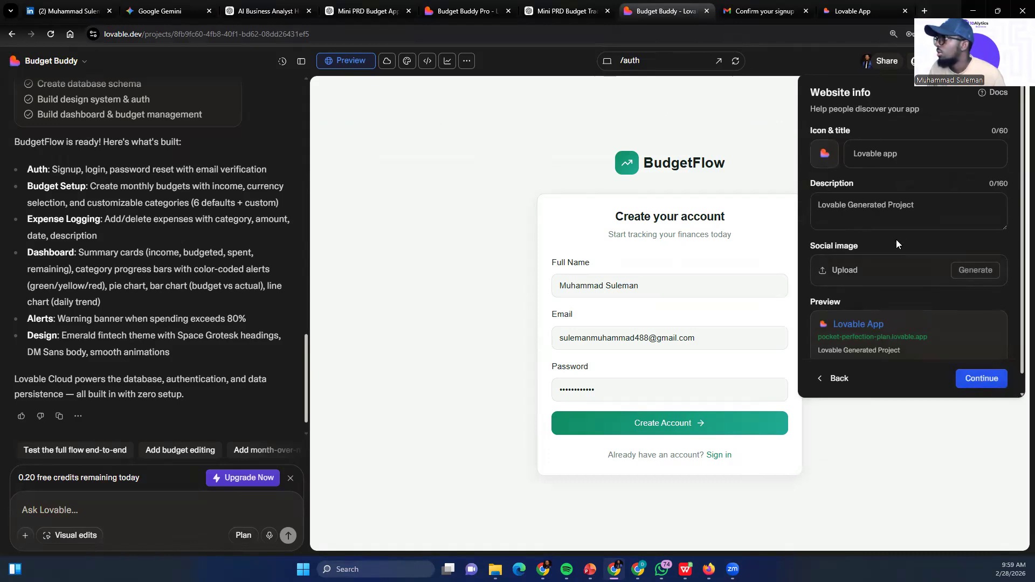
pyautogui.click(981, 380)
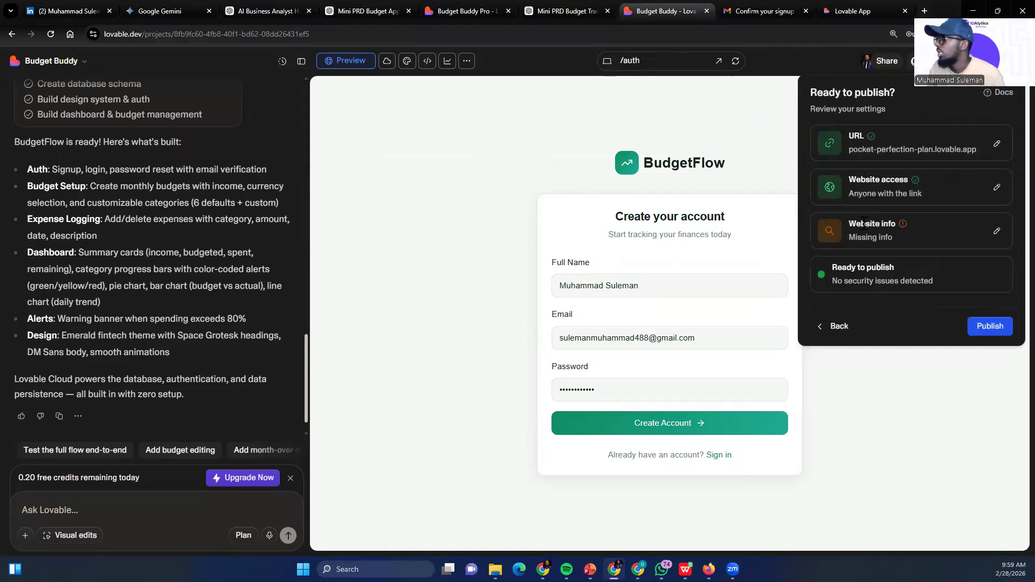
pyautogui.click(987, 320)
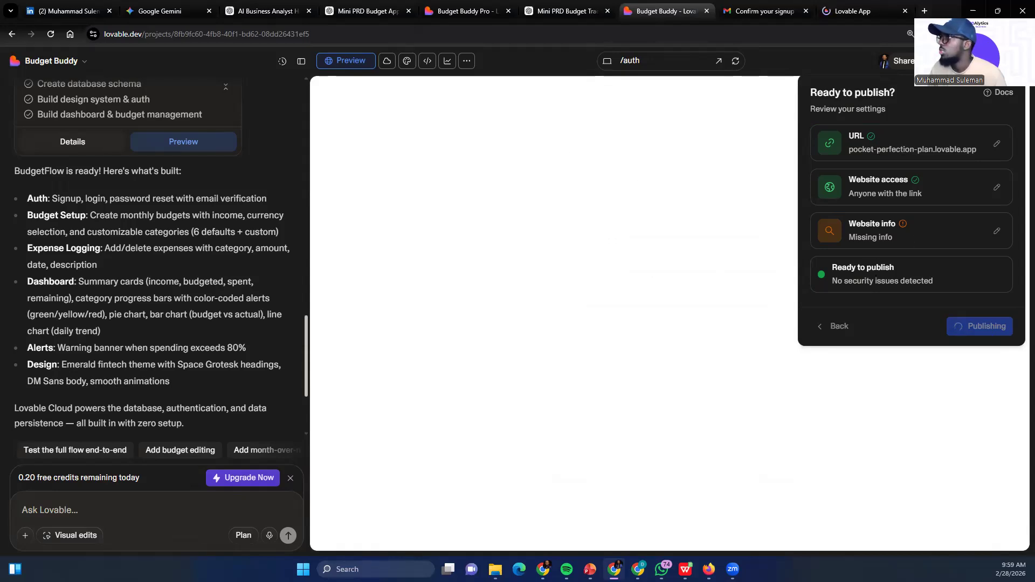
pyautogui.click(911, 412)
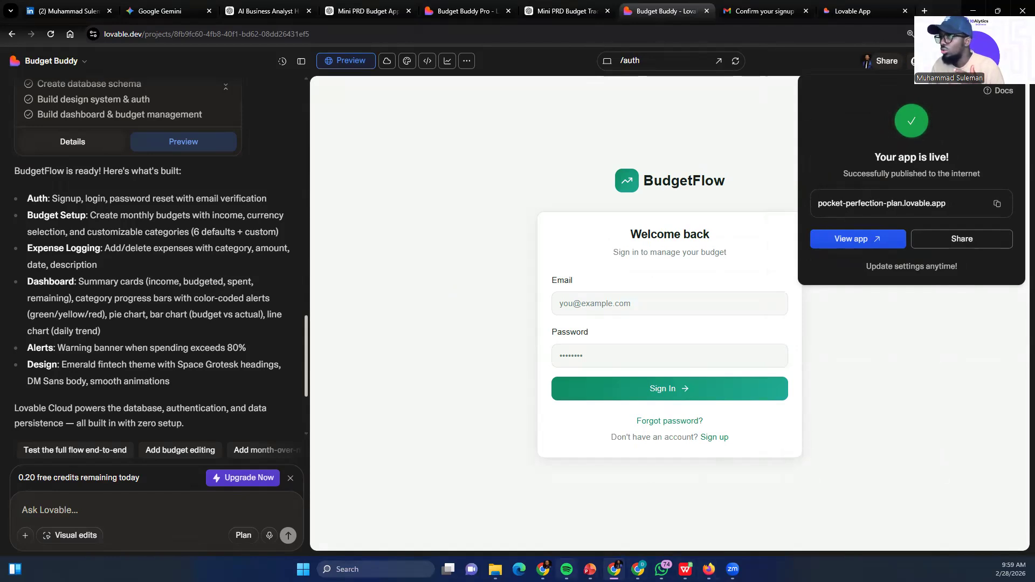
# Switch to the PowerPoint presentation on getting skilled in AI and go to slide 42
pyautogui.click(590, 569)
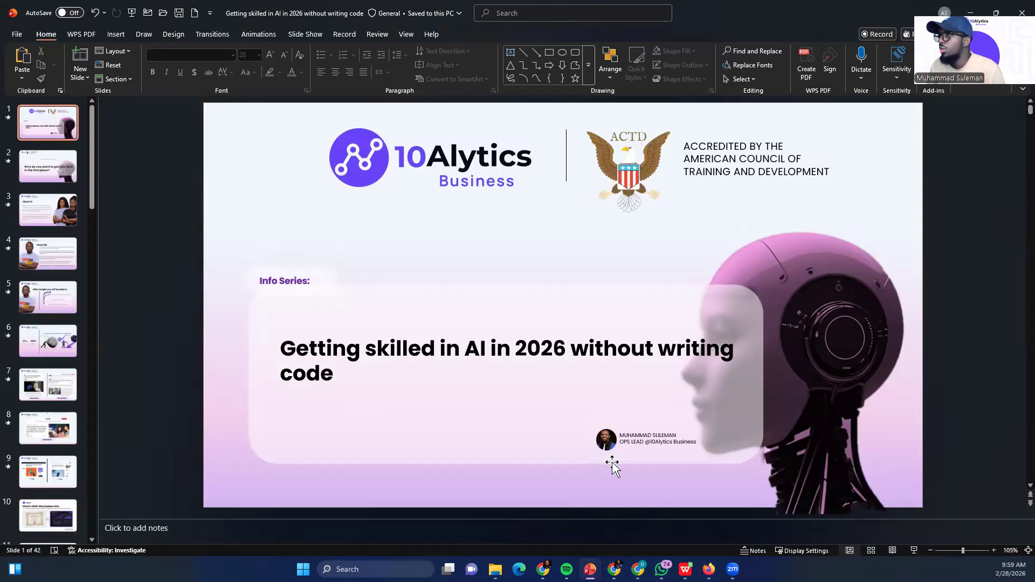
pyautogui.moveTo(92, 222); pyautogui.dragTo(92, 514)
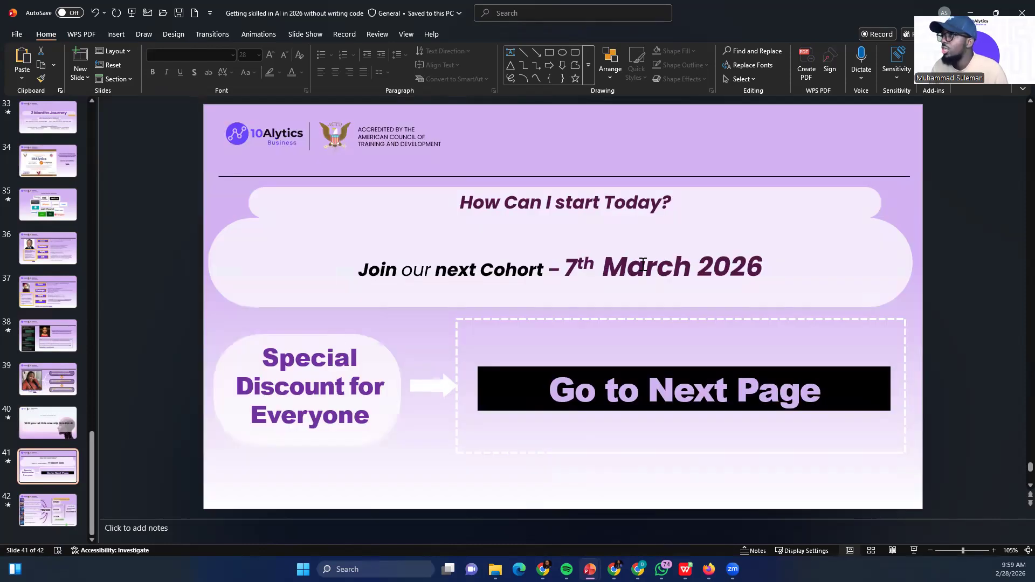
pyautogui.click(35, 519)
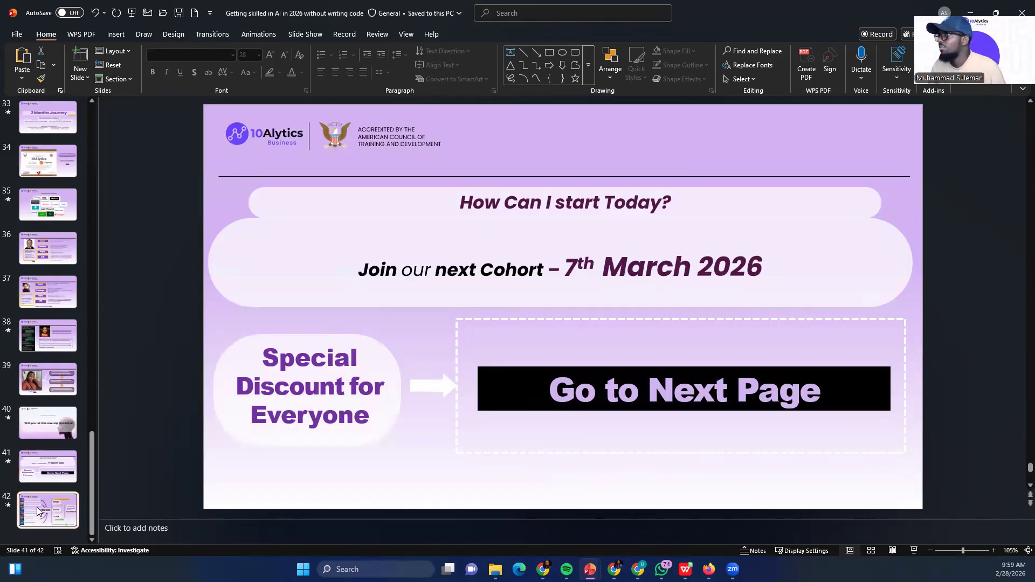